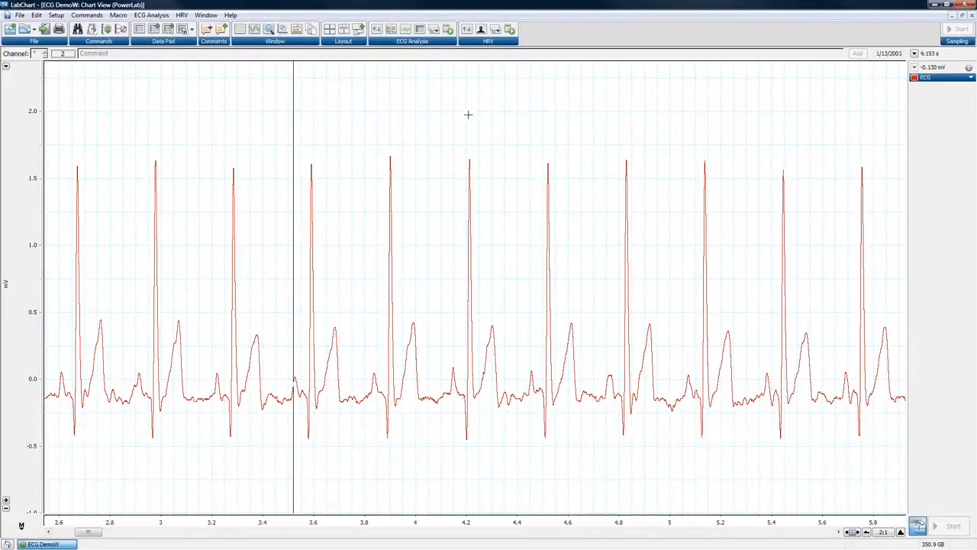
Open the ECG Analysis menu to show its options for the ECG DemoW recording.
{"action": "left_click", "coordinate": [145, 17]}
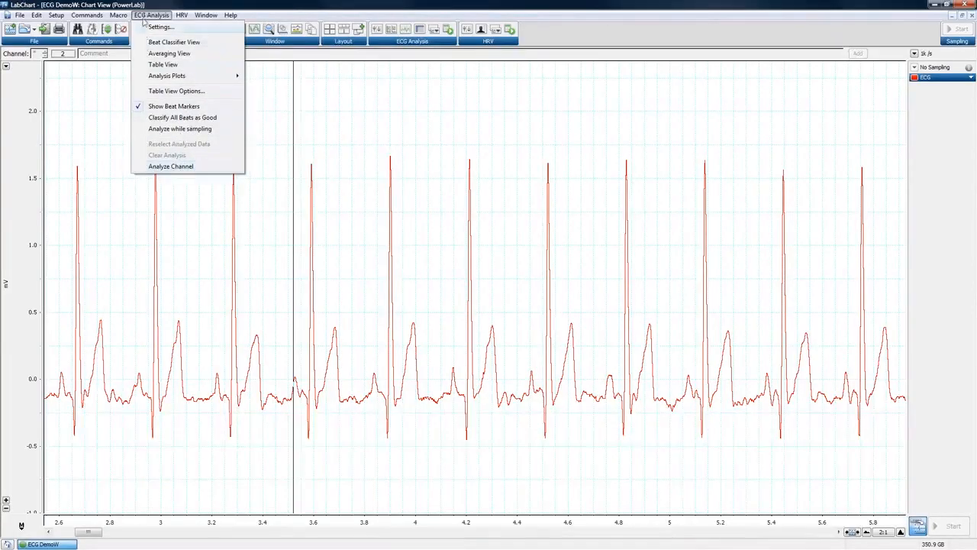
{"action": "left_click", "coordinate": [296, 14]}
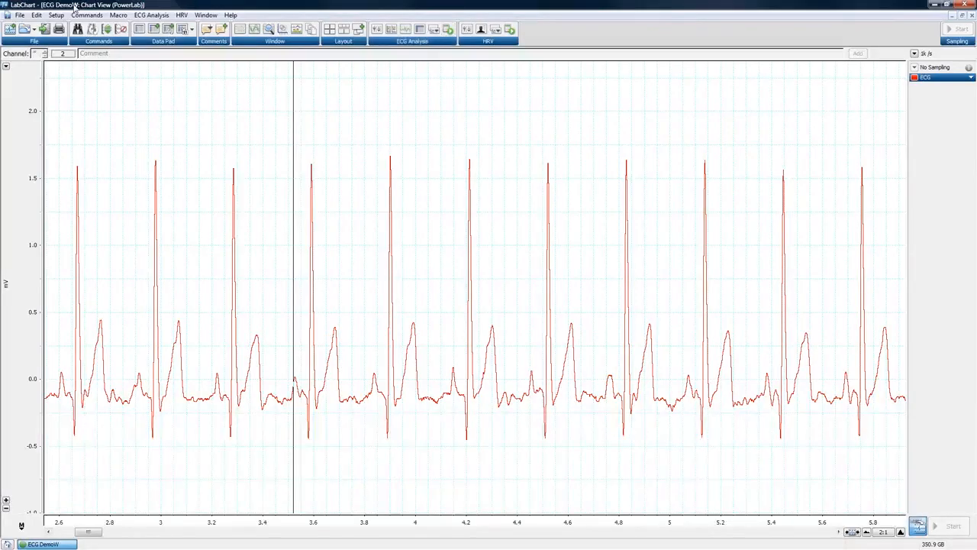
{"action": "left_click", "coordinate": [152, 15]}
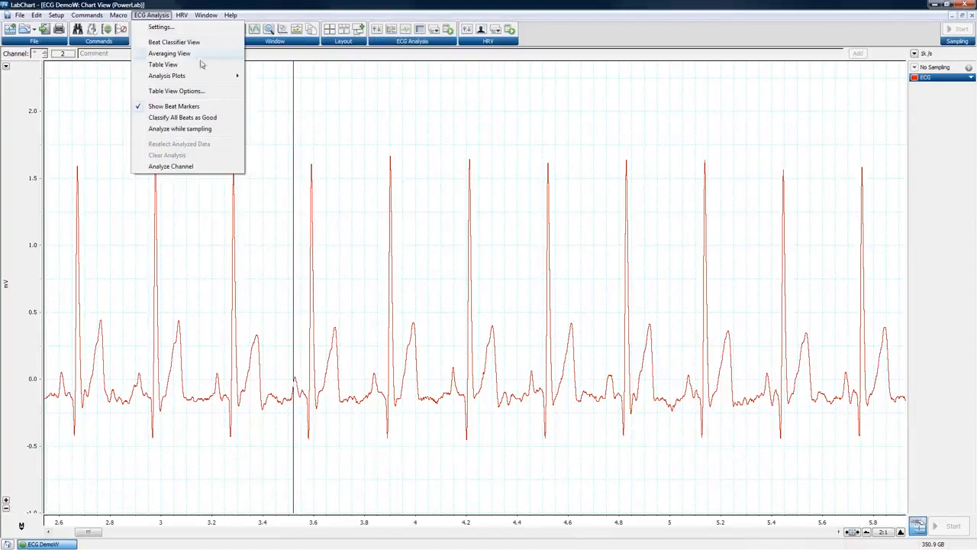
{"action": "left_click", "coordinate": [155, 16]}
{"action": "left_click", "coordinate": [153, 18]}
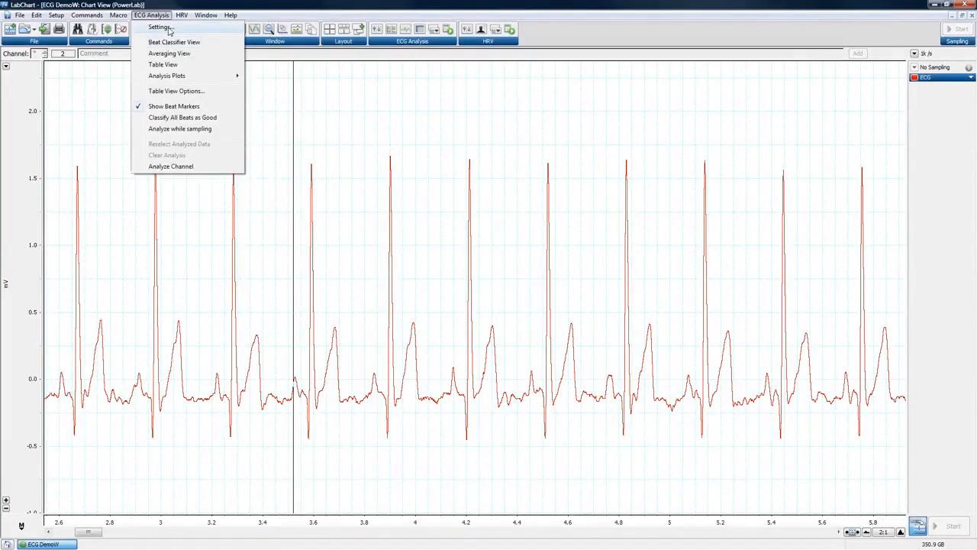
Bring up the ECG Settings dialog for the ECG channel and move it to the right.
{"action": "left_click", "coordinate": [169, 29]}
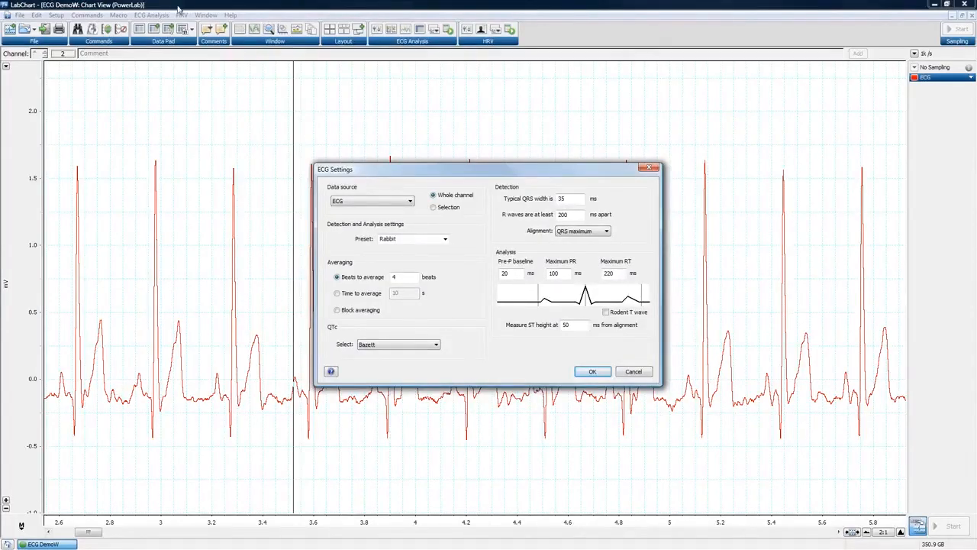
{"action": "left_click", "coordinate": [650, 167]}
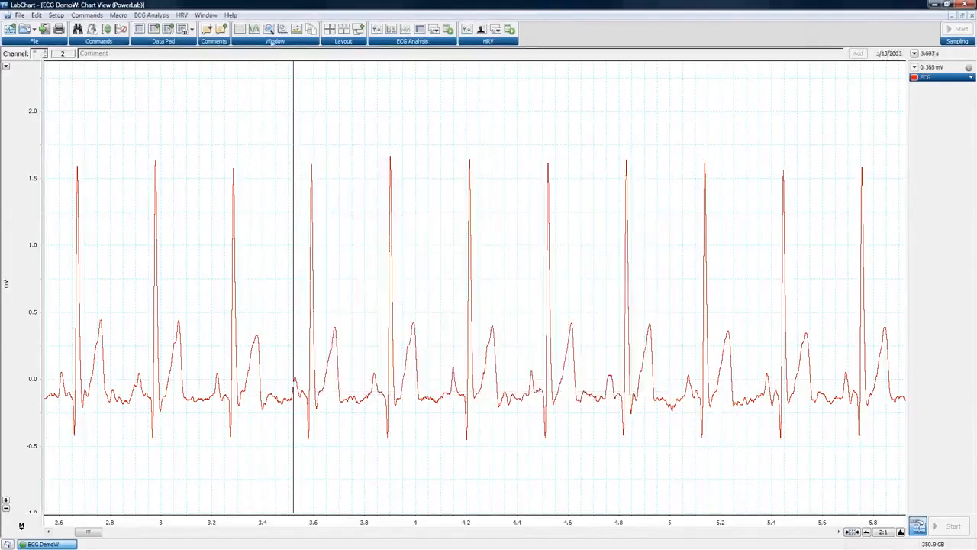
{"action": "left_click", "coordinate": [151, 15]}
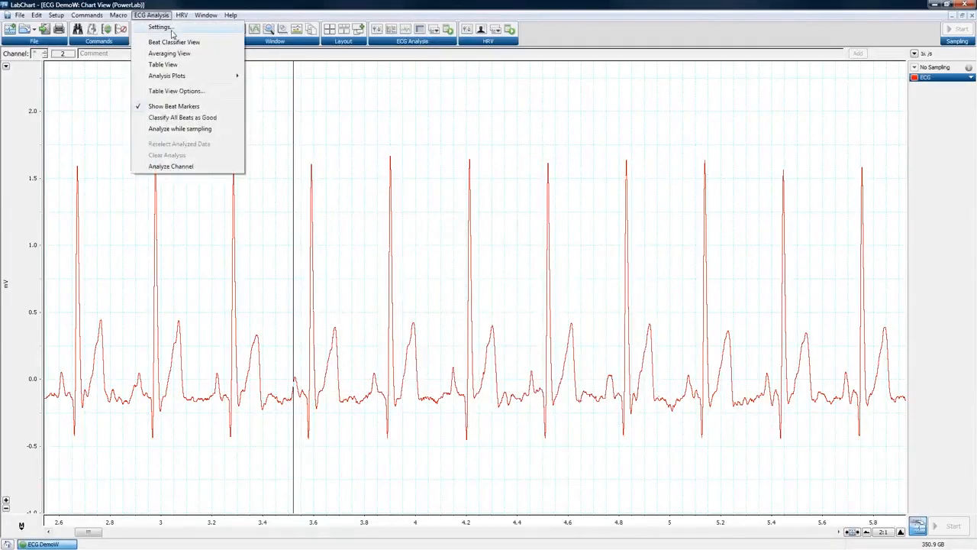
{"action": "left_click", "coordinate": [169, 29]}
{"action": "left_click_drag", "start_coordinate": [430, 168], "coordinate": [459, 125]}
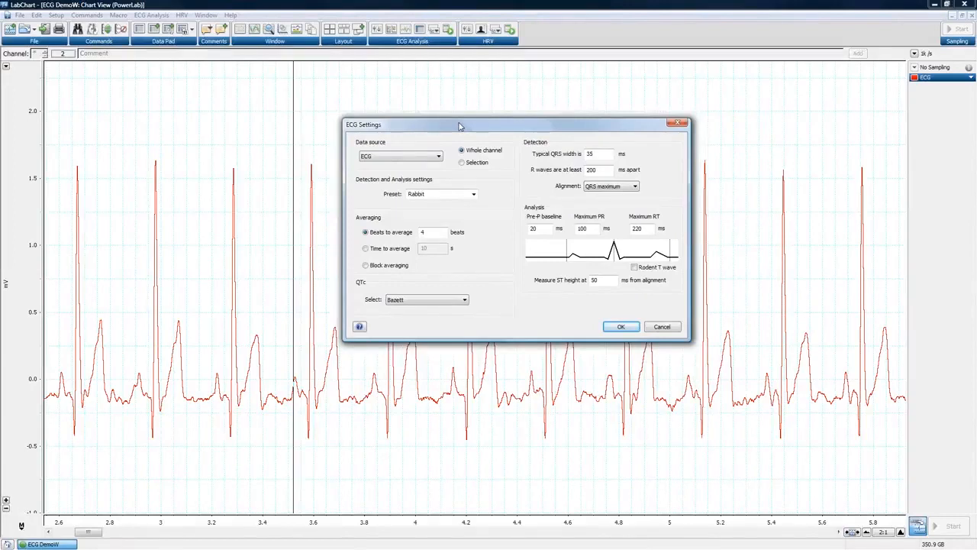
{"action": "left_click", "coordinate": [439, 156]}
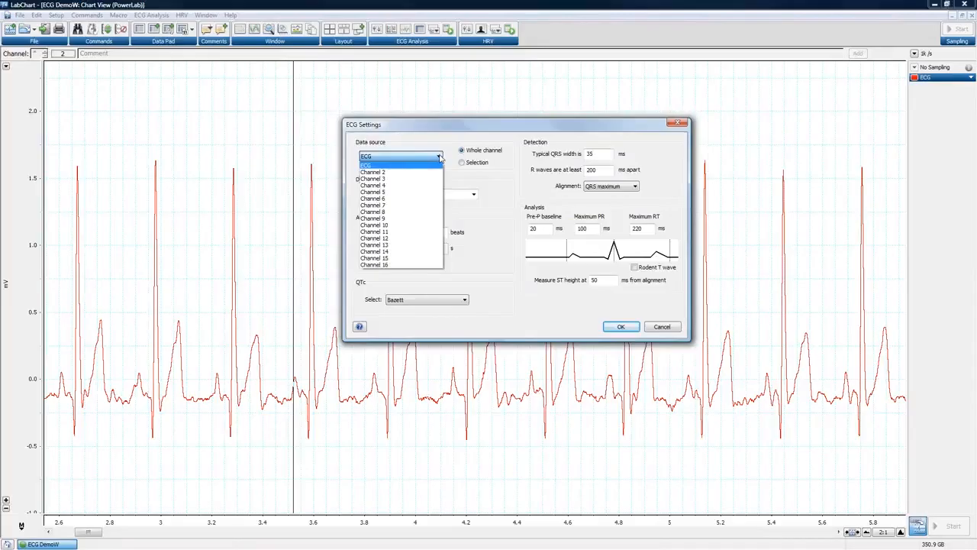
{"action": "left_click", "coordinate": [378, 165]}
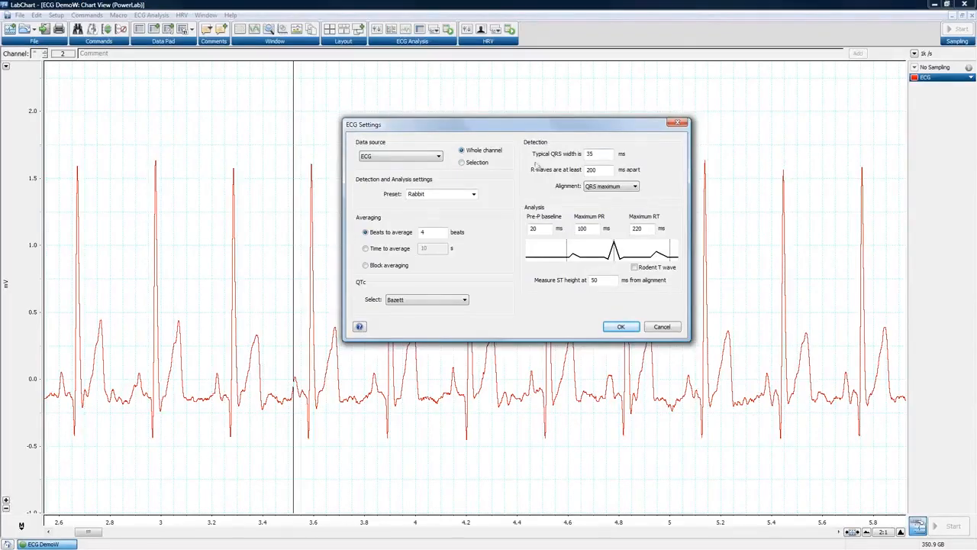
{"action": "left_click", "coordinate": [599, 155]}
{"action": "left_click", "coordinate": [634, 188]}
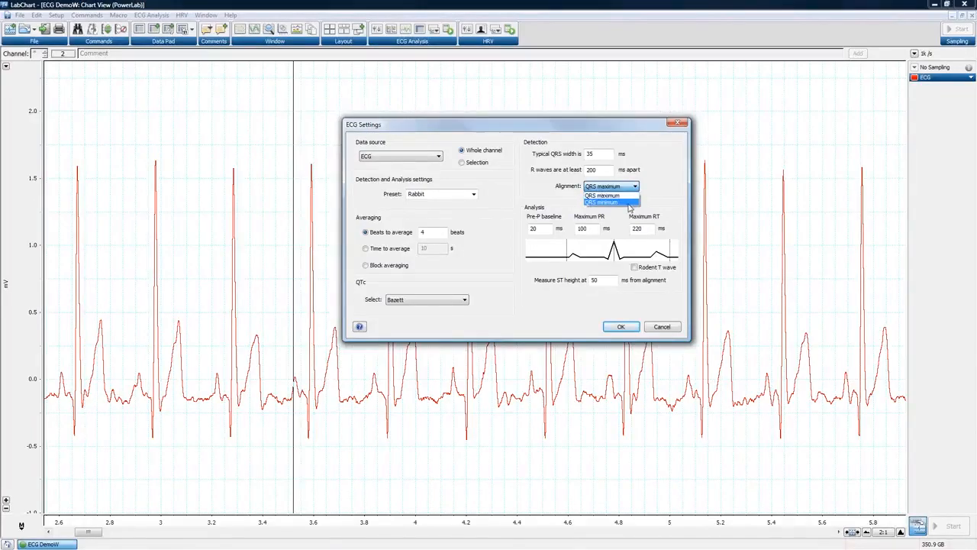
{"action": "left_click", "coordinate": [672, 164]}
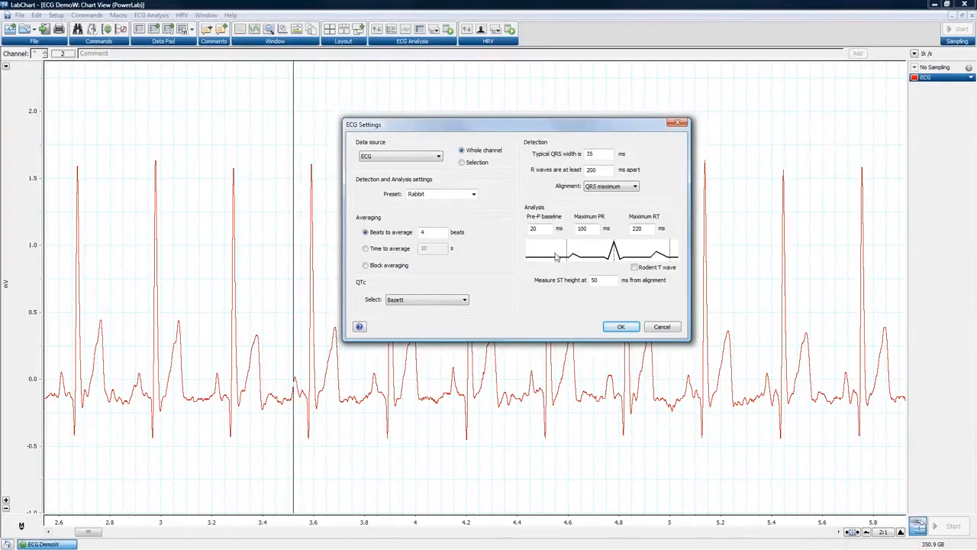
Turn the Rodent T wave option on and off again, then show the species Preset list.
{"action": "left_click", "coordinate": [634, 269]}
{"action": "left_click", "coordinate": [635, 268]}
{"action": "left_click", "coordinate": [474, 194]}
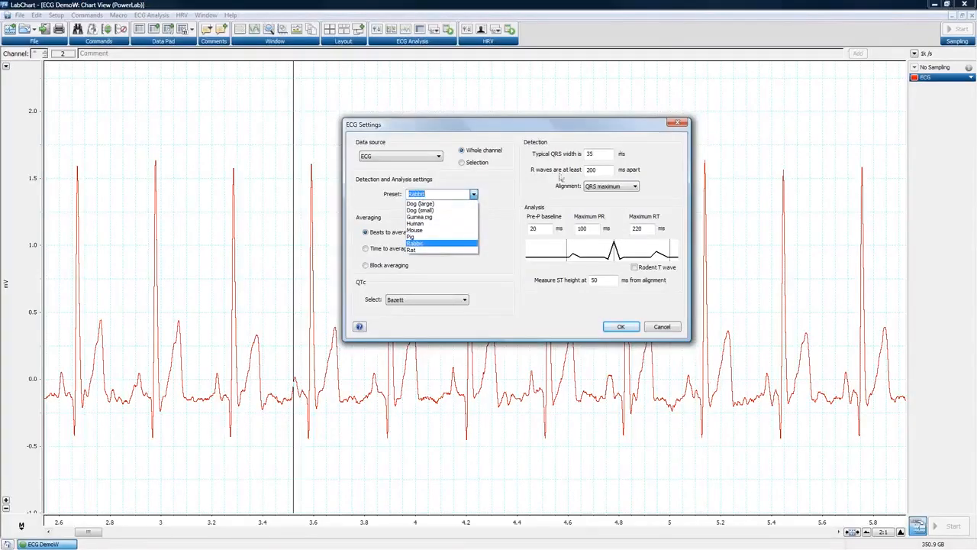
Try the Human and Mouse presets, accepting the overwrite warning, and settle on Rabbit.
{"action": "left_click", "coordinate": [424, 224]}
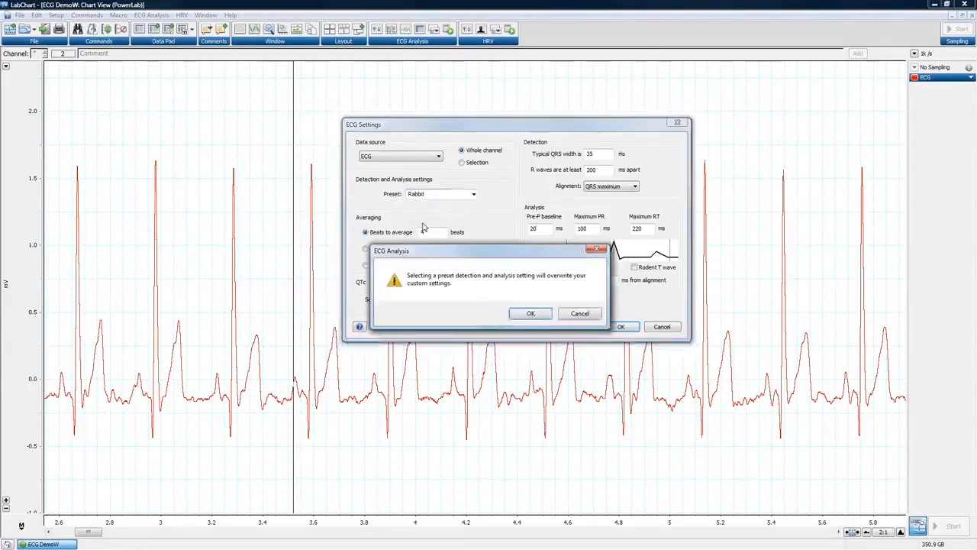
{"action": "left_click", "coordinate": [531, 314]}
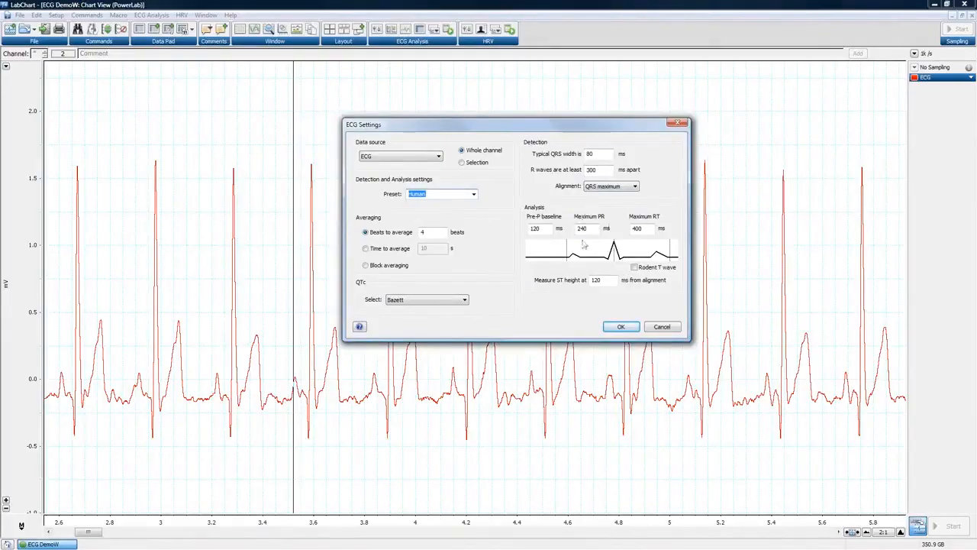
{"action": "left_click", "coordinate": [474, 196]}
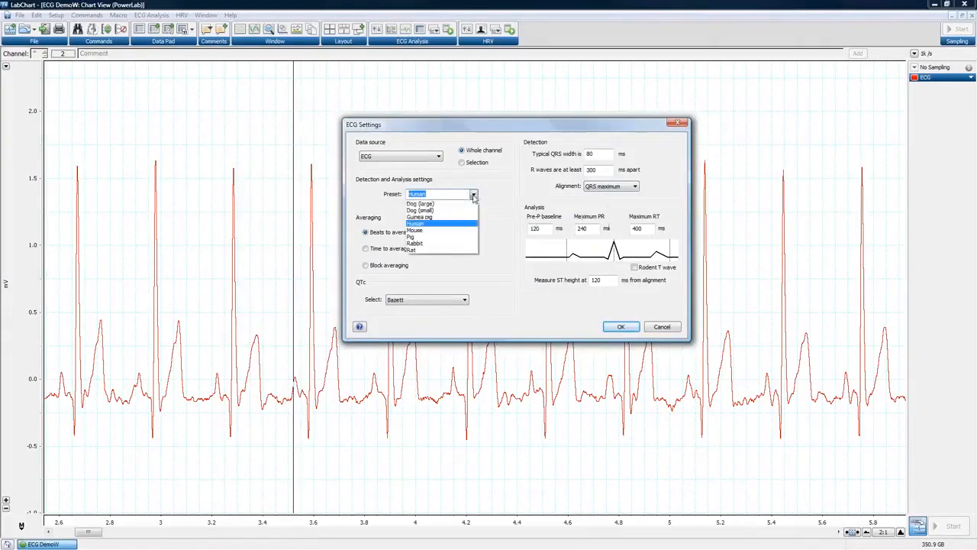
{"action": "left_click", "coordinate": [431, 246]}
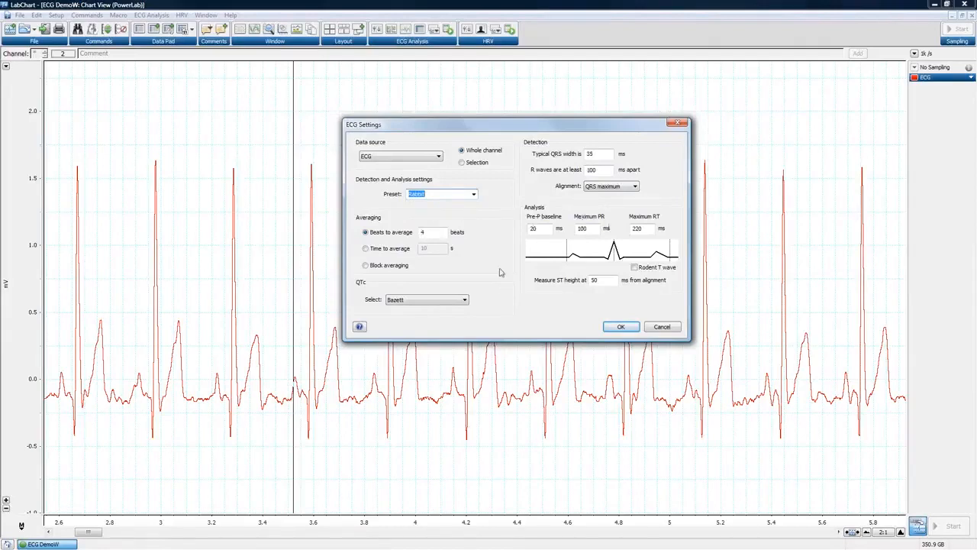
{"action": "left_click", "coordinate": [473, 194]}
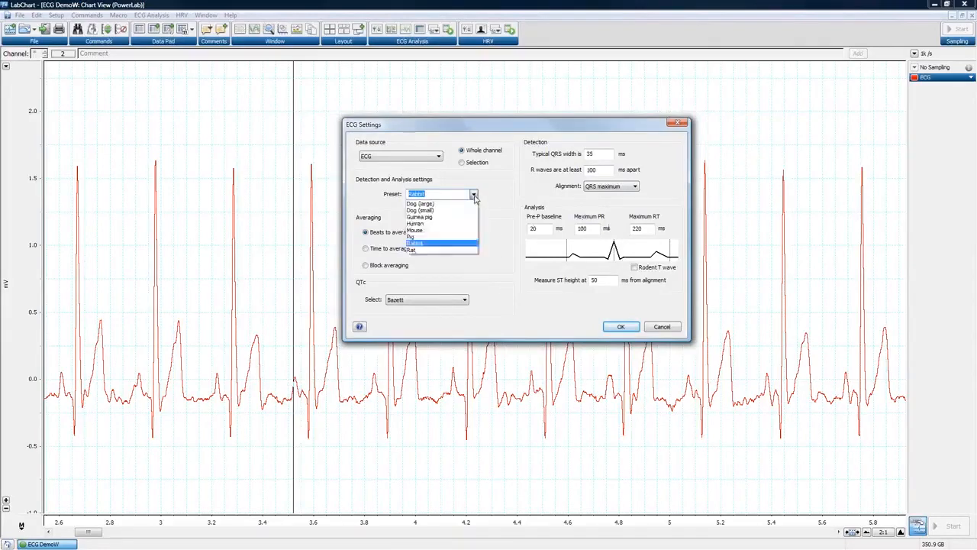
{"action": "left_click", "coordinate": [418, 231]}
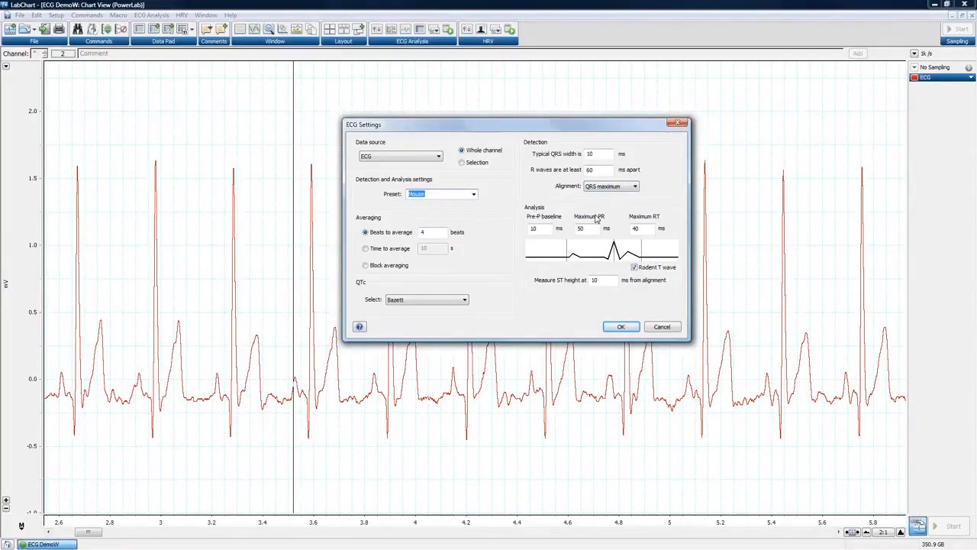
{"action": "left_click", "coordinate": [468, 194]}
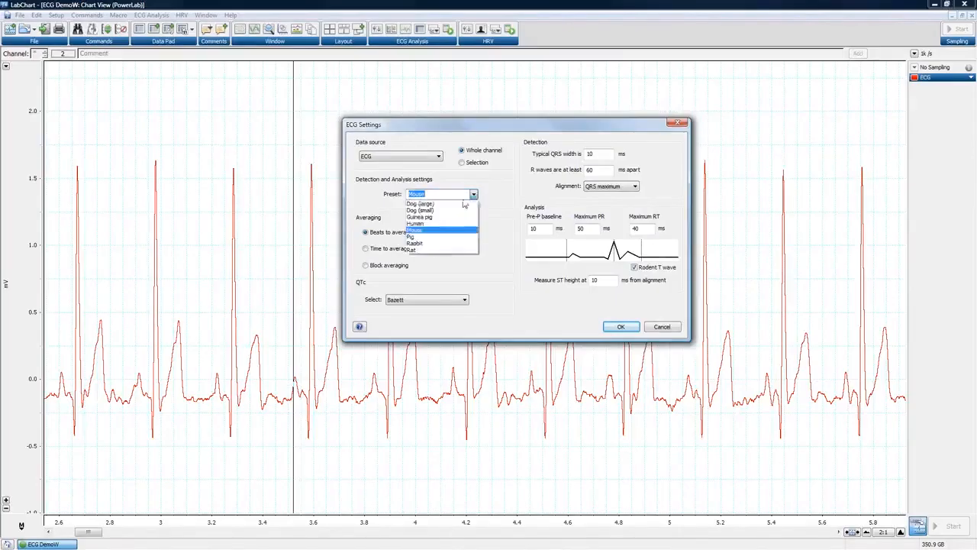
{"action": "left_click", "coordinate": [434, 243]}
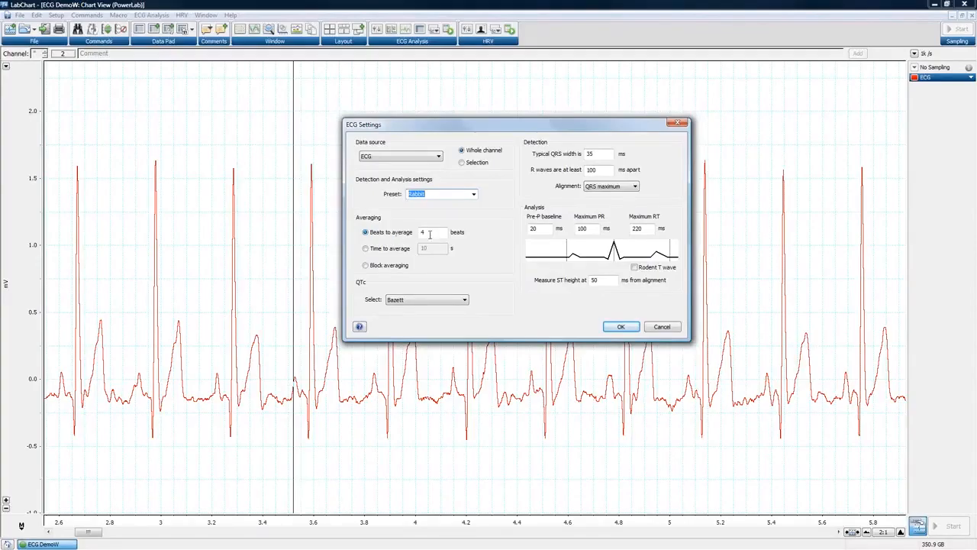
{"action": "left_click", "coordinate": [431, 234]}
{"action": "key", "text": "BackSpace"}
{"action": "type", "text": "1"}
{"action": "key", "text": "BackSpace"}
{"action": "type", "text": "4"}
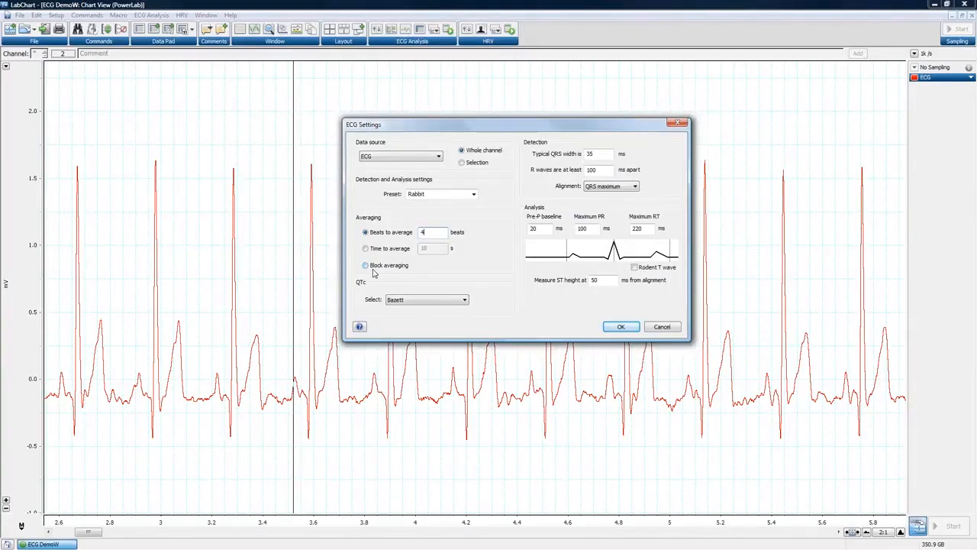
{"action": "left_click", "coordinate": [463, 301]}
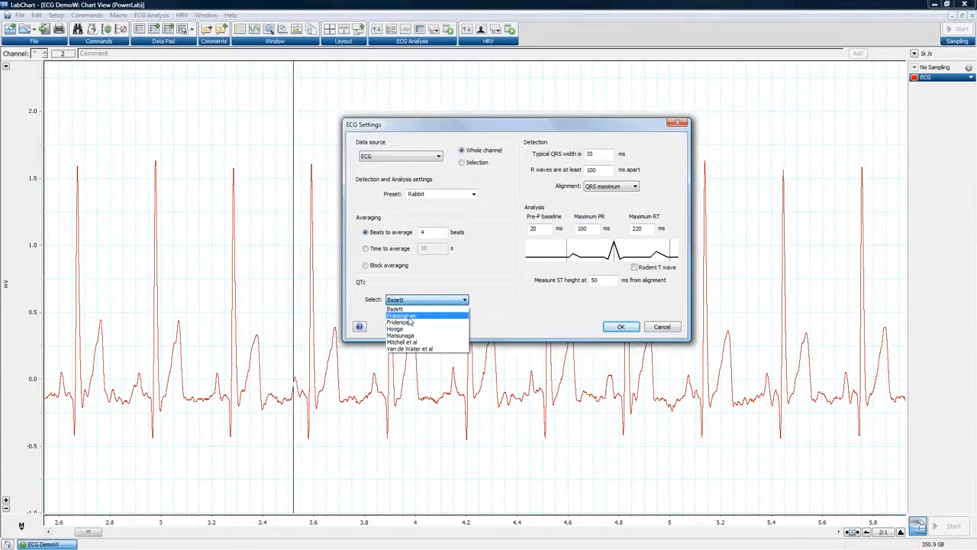
{"action": "left_click", "coordinate": [483, 298]}
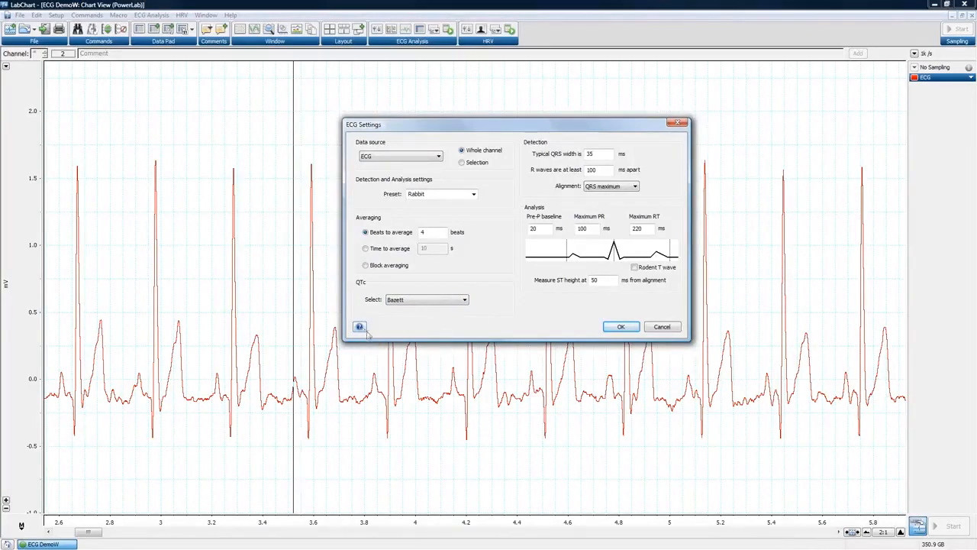
Open the ECG Settings help and read through the expanded QTc section.
{"action": "left_click", "coordinate": [360, 328]}
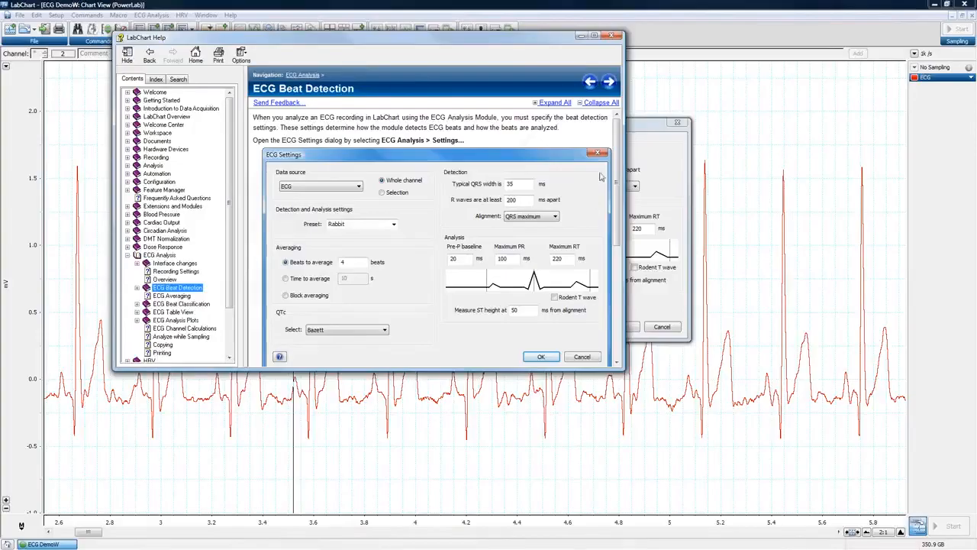
{"action": "left_click_drag", "start_coordinate": [620, 174], "coordinate": [621, 288]}
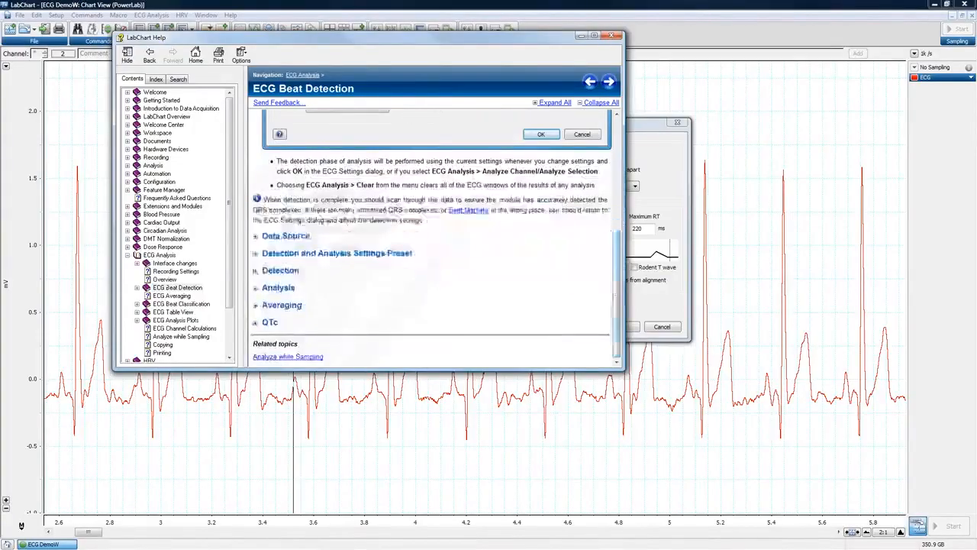
{"action": "left_click", "coordinate": [260, 323]}
{"action": "scroll", "coordinate": [386, 326], "scroll_direction": "down", "scroll_amount": 2}
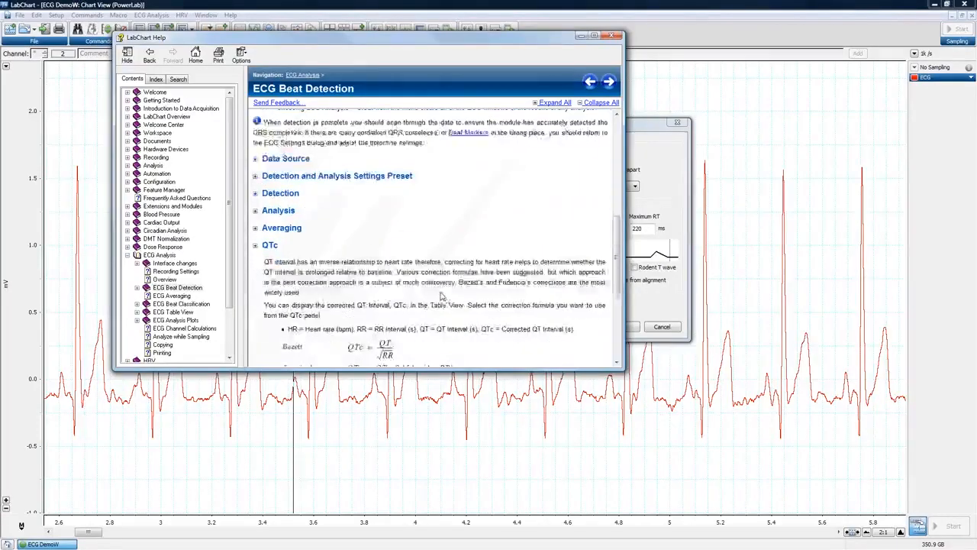
{"action": "scroll", "coordinate": [348, 279], "scroll_direction": "down", "scroll_amount": 2}
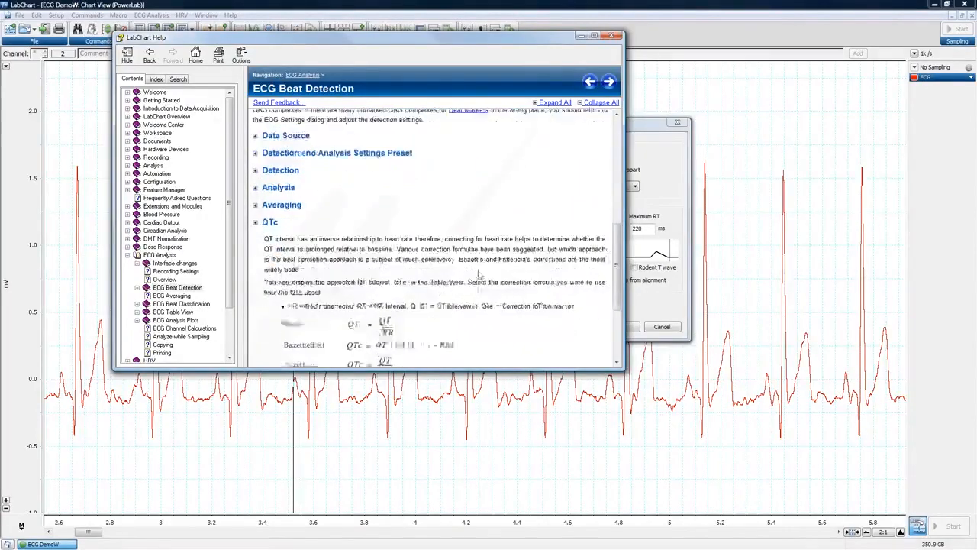
{"action": "scroll", "coordinate": [397, 238], "scroll_direction": "down", "scroll_amount": 1}
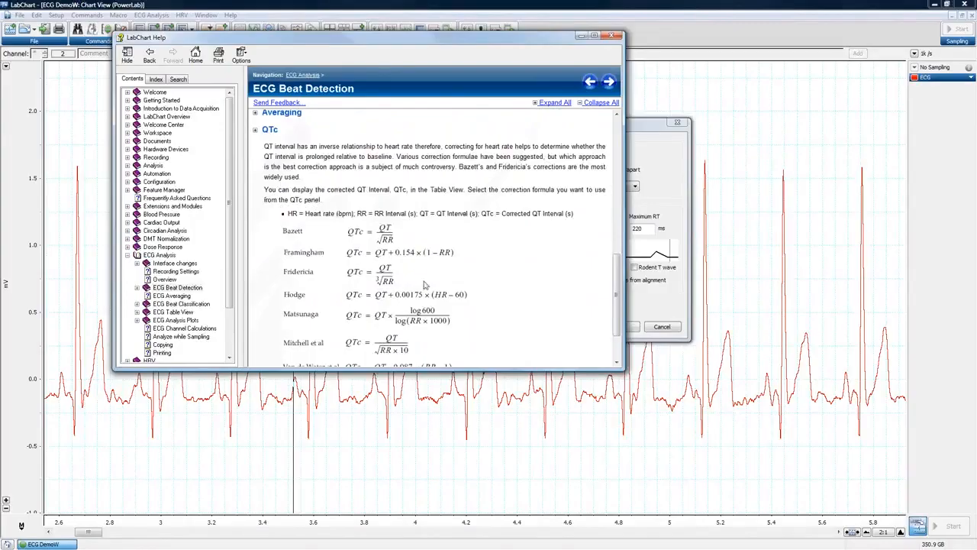
{"action": "scroll", "coordinate": [406, 238], "scroll_direction": "down", "scroll_amount": 1}
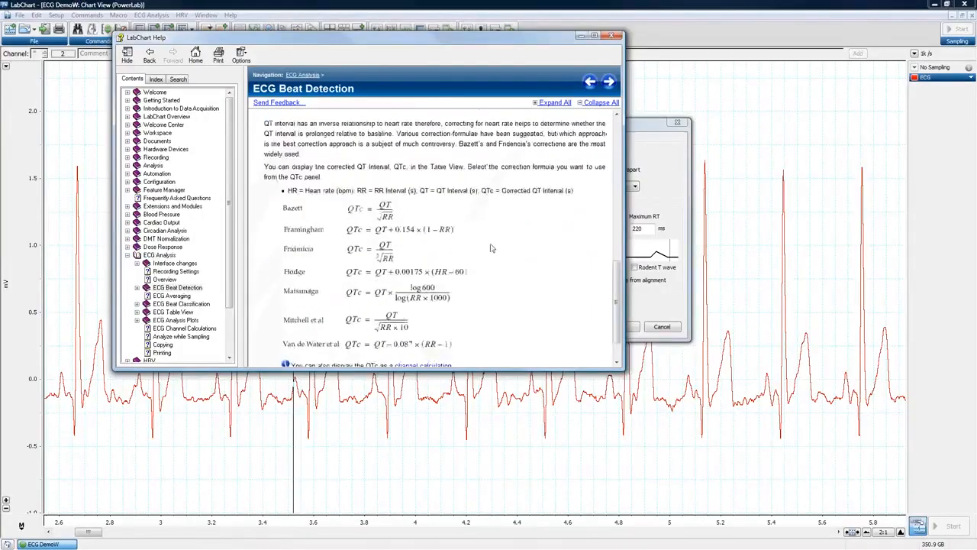
{"action": "scroll", "coordinate": [492, 248], "scroll_direction": "down", "scroll_amount": 1}
{"action": "scroll", "coordinate": [491, 248], "scroll_direction": "up", "scroll_amount": 4}
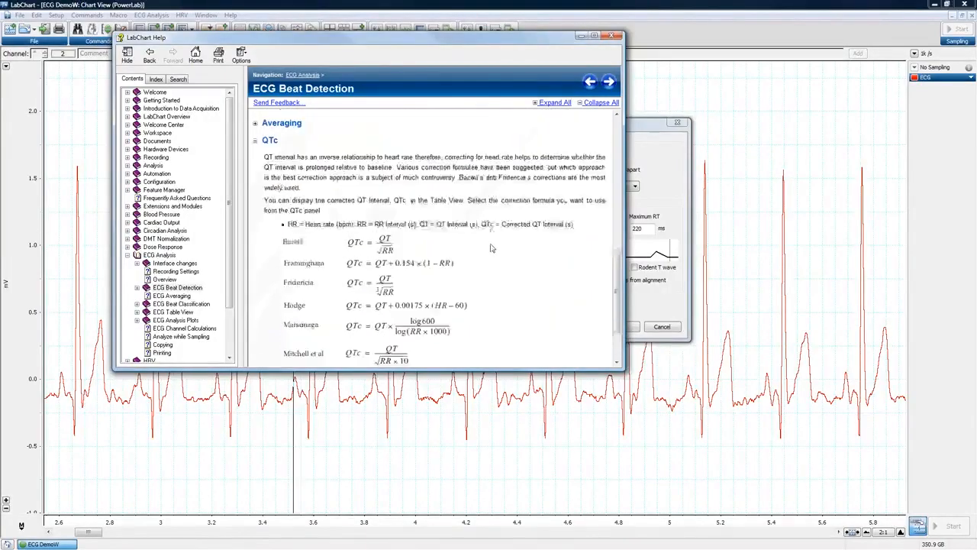
{"action": "scroll", "coordinate": [489, 242], "scroll_direction": "up", "scroll_amount": 3}
{"action": "scroll", "coordinate": [321, 290], "scroll_direction": "down", "scroll_amount": 1}
Collapse the QTc section, close LabChart Help and return to the ECG Settings dialog.
{"action": "left_click", "coordinate": [257, 298]}
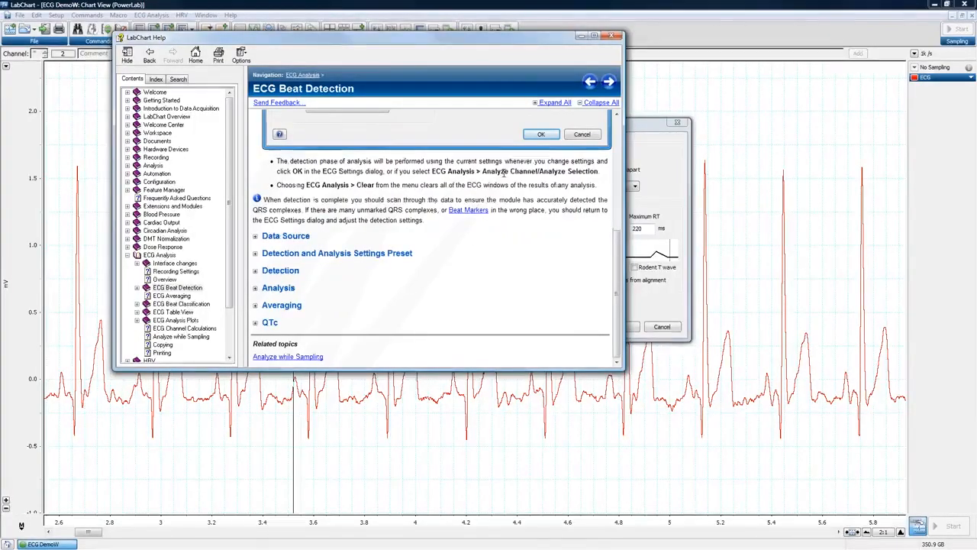
{"action": "left_click", "coordinate": [612, 35]}
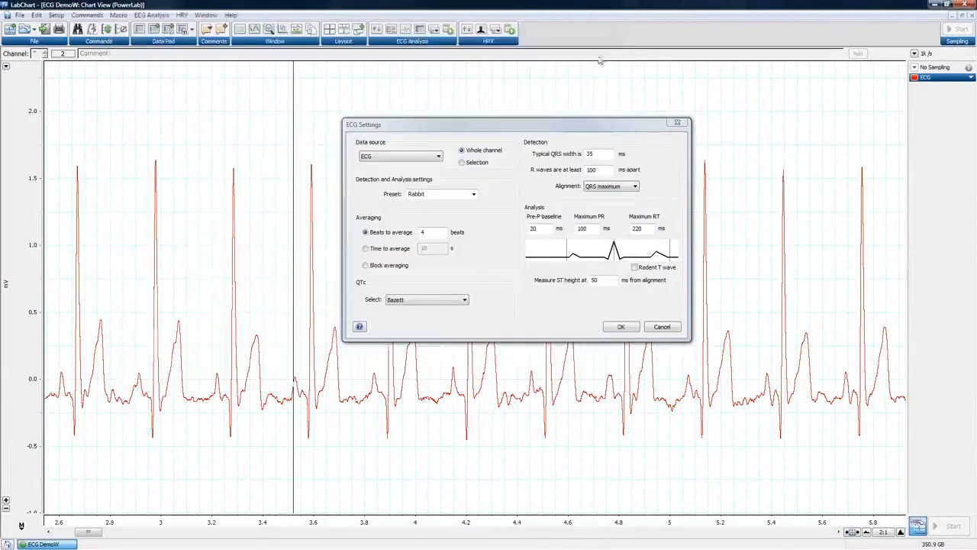
{"action": "left_click", "coordinate": [513, 299]}
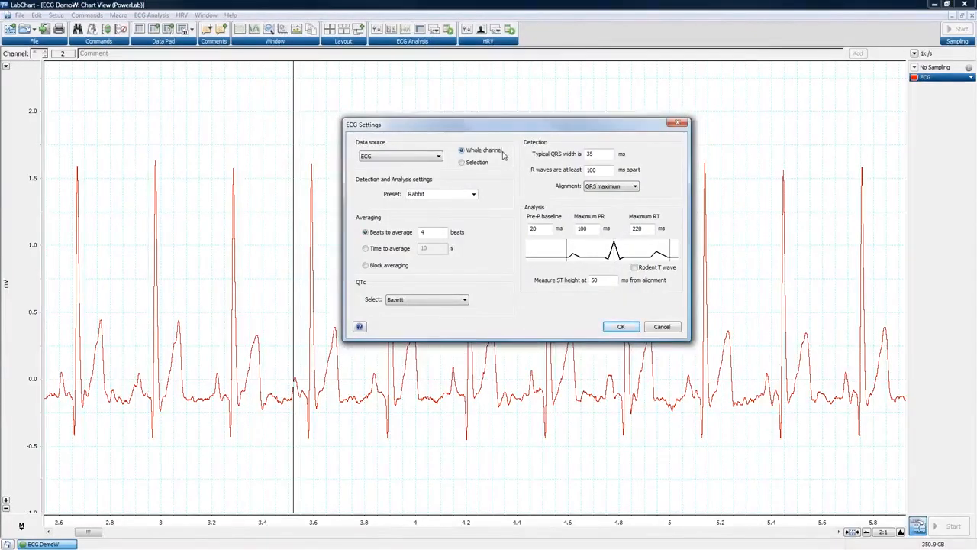
Accept the Rabbit ECG settings so beats are detected across the whole channel.
{"action": "left_click", "coordinate": [623, 327]}
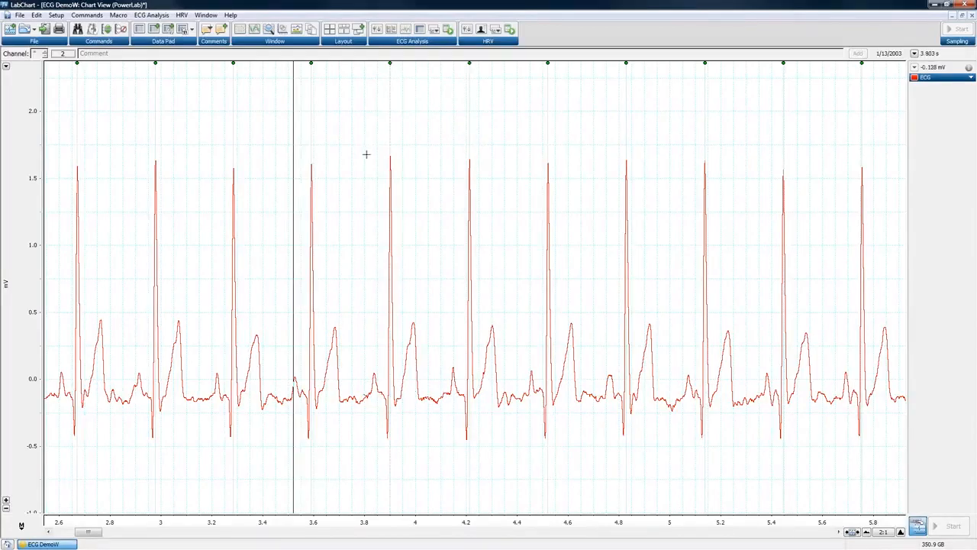
{"action": "mouse_move", "coordinate": [391, 67]}
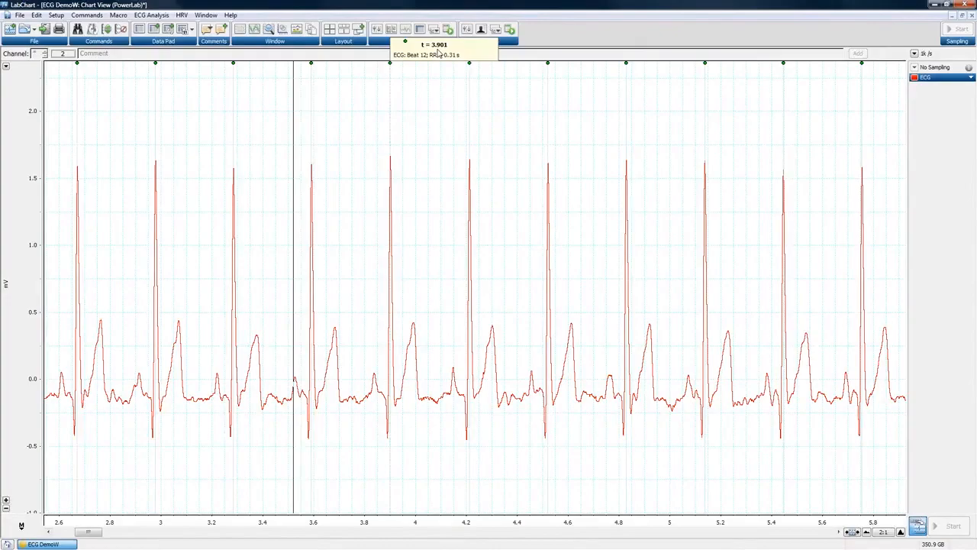
Compress the time axis to view the whole recording, then stretch it back to 5:1.
{"action": "left_click", "coordinate": [867, 532]}
{"action": "left_click", "coordinate": [866, 532]}
{"action": "left_click", "coordinate": [866, 532]}
{"action": "left_click", "coordinate": [866, 533]}
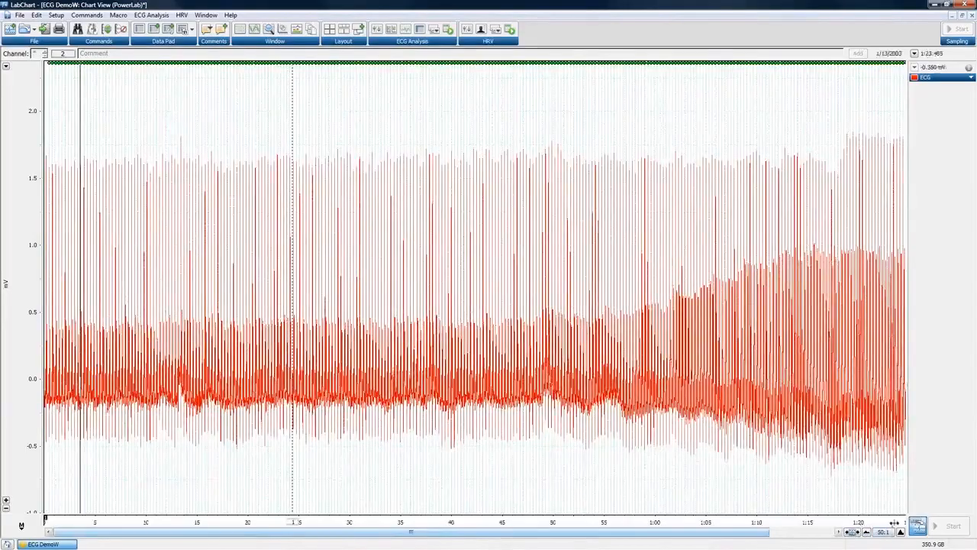
{"action": "left_click", "coordinate": [901, 532]}
{"action": "left_click", "coordinate": [901, 533]}
{"action": "left_click", "coordinate": [901, 532]}
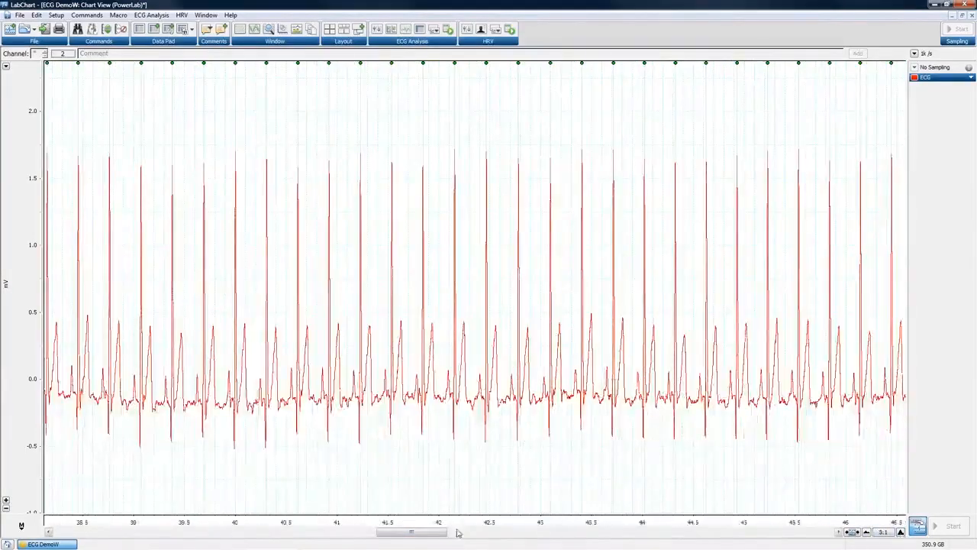
Scroll through the recording checking beat markers, ending on the first eight seconds.
{"action": "left_click_drag", "start_coordinate": [424, 534], "coordinate": [89, 544]}
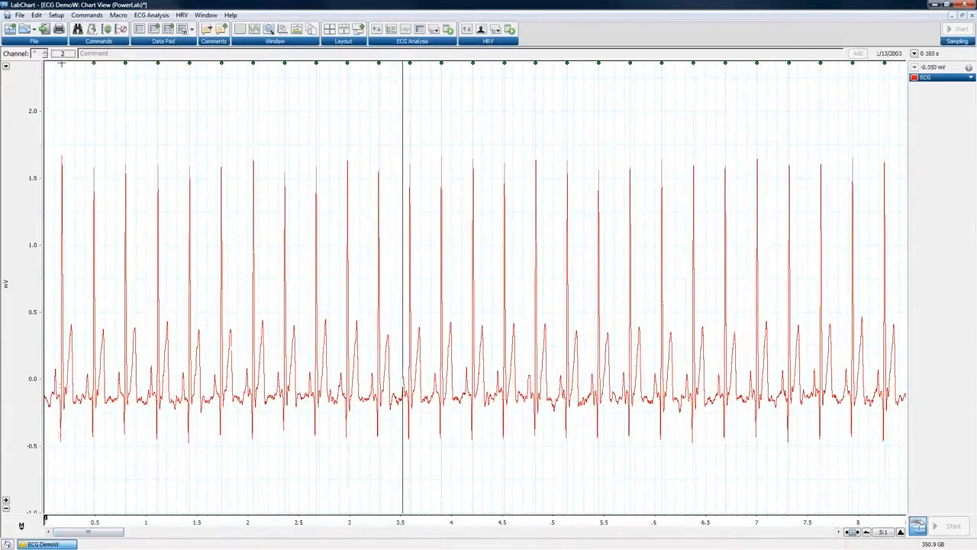
{"action": "mouse_move", "coordinate": [94, 68]}
{"action": "mouse_move", "coordinate": [127, 68]}
{"action": "left_click_drag", "start_coordinate": [86, 533], "coordinate": [799, 532]}
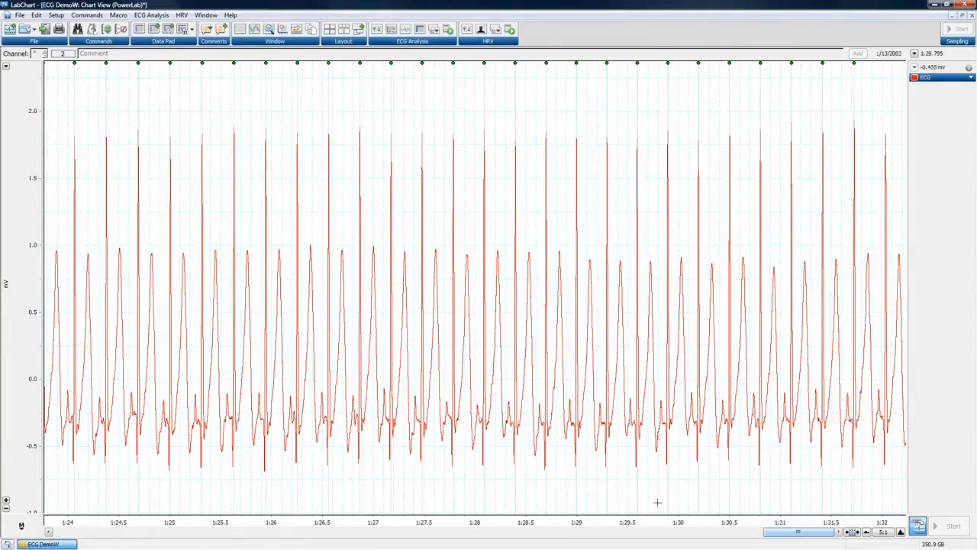
{"action": "left_click_drag", "start_coordinate": [789, 533], "coordinate": [61, 529]}
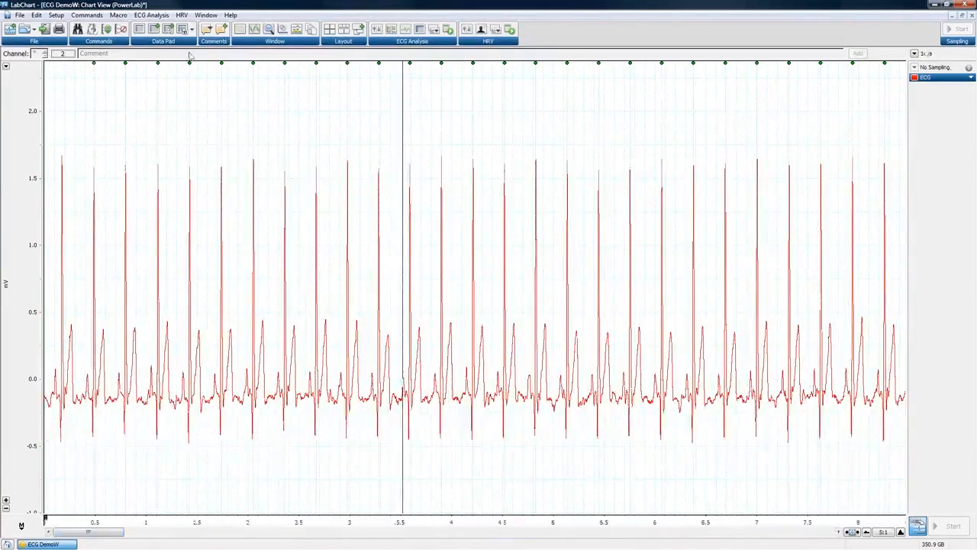
Clear the beat analysis and switch the ECG Settings data source to Selection.
{"action": "left_click", "coordinate": [151, 14]}
{"action": "left_click", "coordinate": [167, 155]}
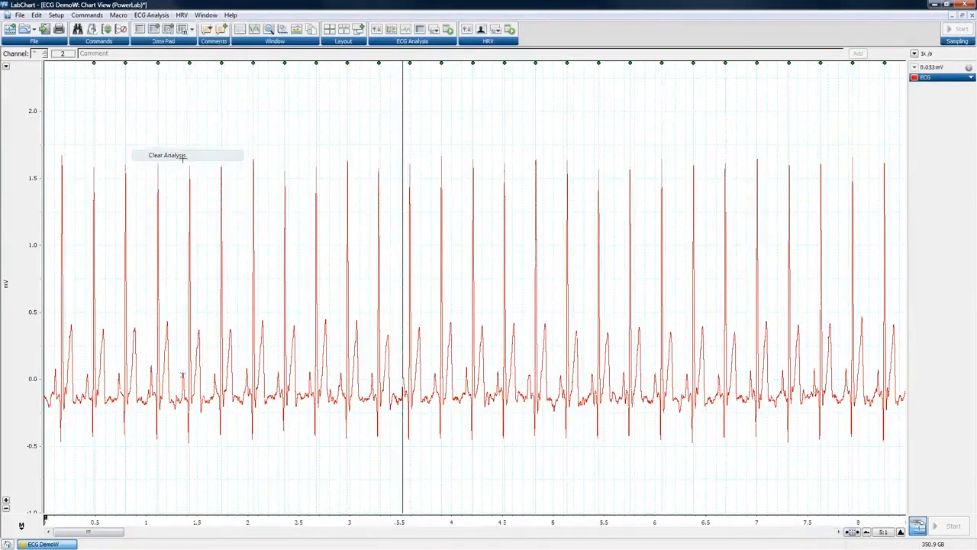
{"action": "left_click", "coordinate": [165, 14]}
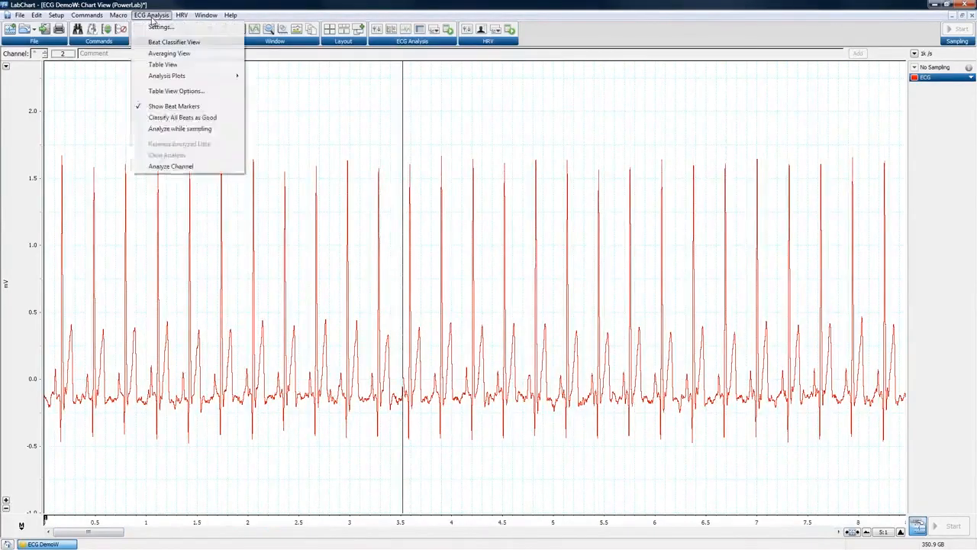
{"action": "left_click", "coordinate": [153, 23]}
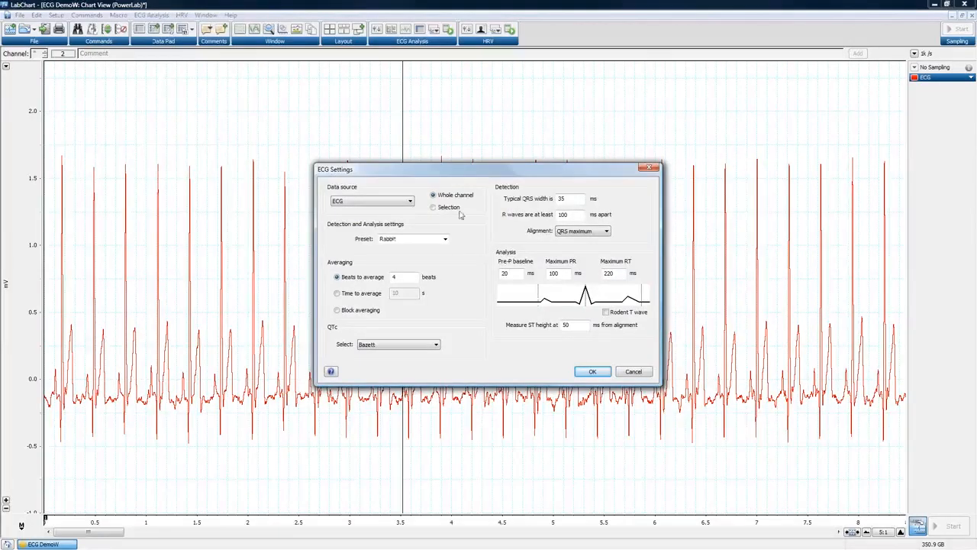
{"action": "left_click", "coordinate": [434, 207]}
{"action": "left_click", "coordinate": [592, 373]}
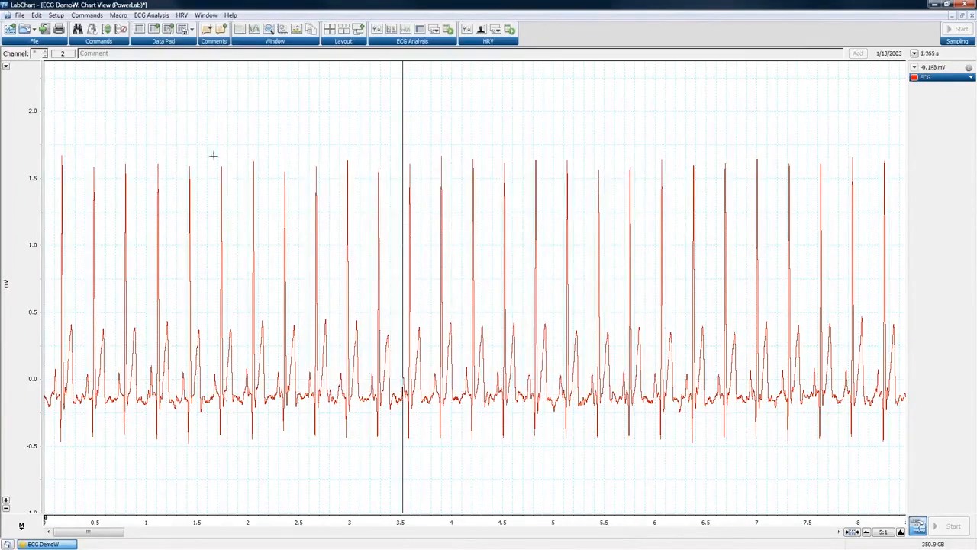
Select the trace from about 1.75 to 6.5 s, run Analyze Selection, then deselect.
{"action": "mouse_move", "coordinate": [161, 100]}
{"action": "mouse_move", "coordinate": [206, 102]}
{"action": "left_mouse_down"}
{"action": "mouse_move", "coordinate": [423, 310]}
{"action": "mouse_move", "coordinate": [649, 484]}
{"action": "mouse_move", "coordinate": [722, 475]}
{"action": "left_mouse_up"}
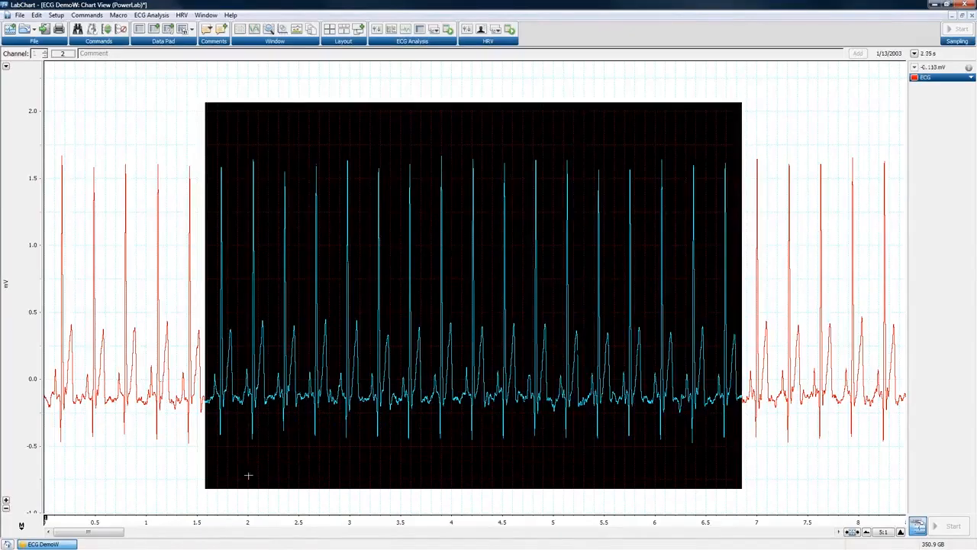
{"action": "left_click", "coordinate": [222, 522]}
{"action": "left_click_drag", "start_coordinate": [222, 522], "coordinate": [710, 543]}
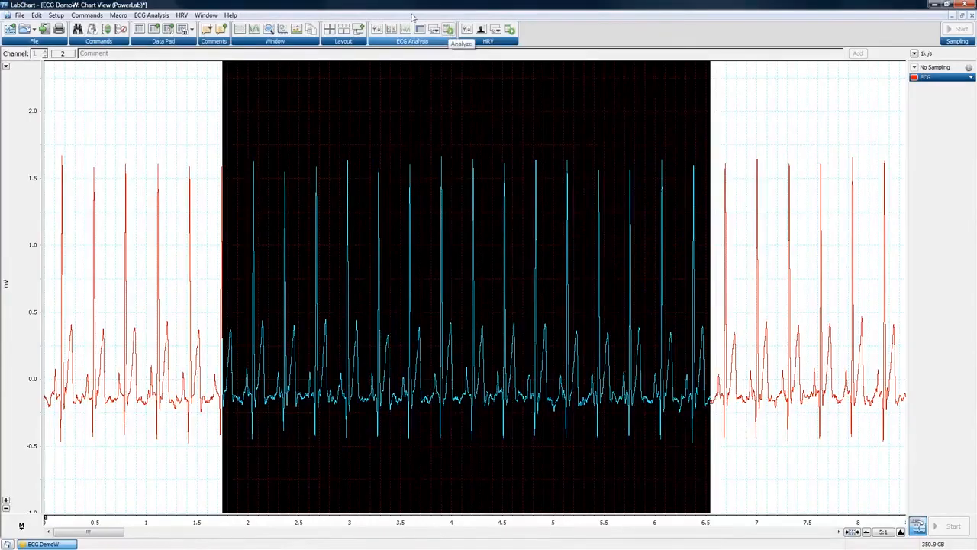
{"action": "left_click", "coordinate": [151, 15]}
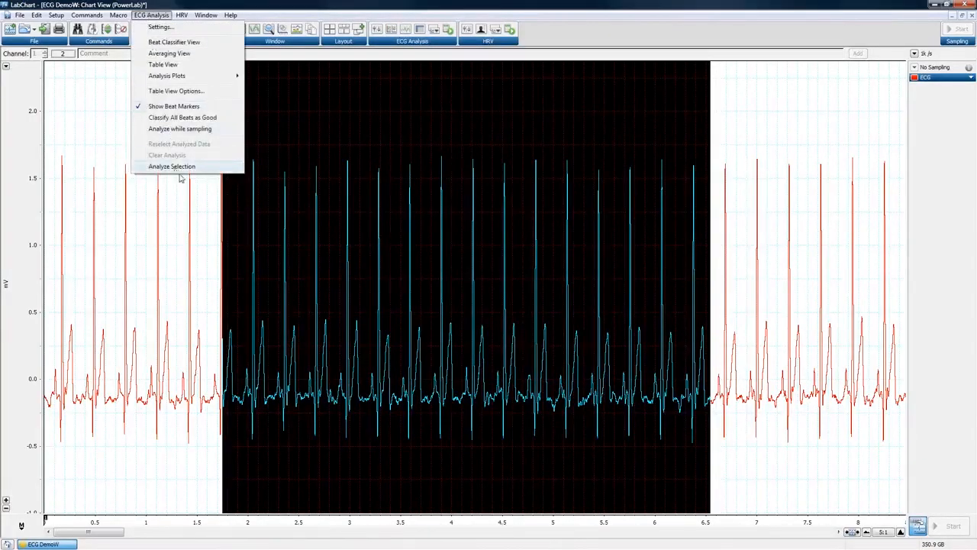
{"action": "left_click", "coordinate": [449, 31]}
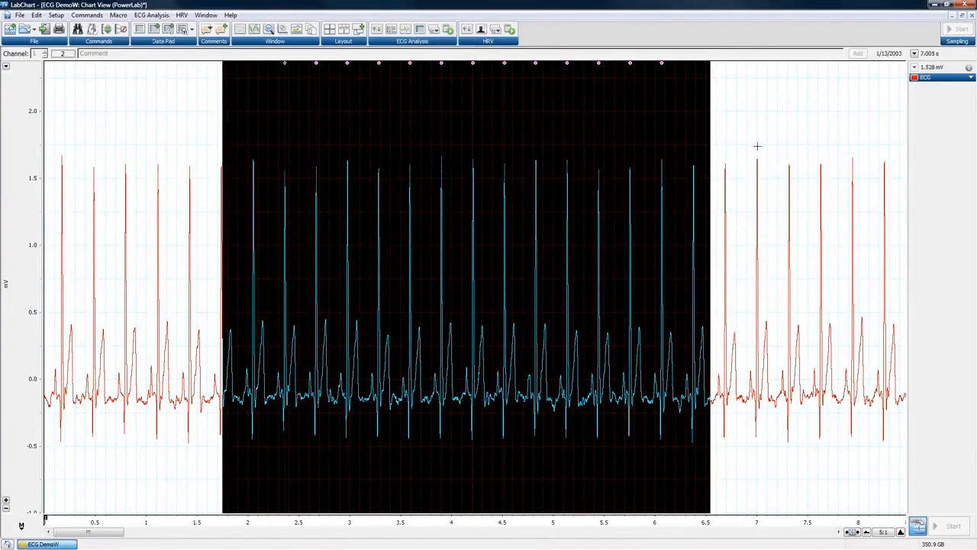
{"action": "left_click", "coordinate": [757, 146]}
{"action": "left_click", "coordinate": [756, 146]}
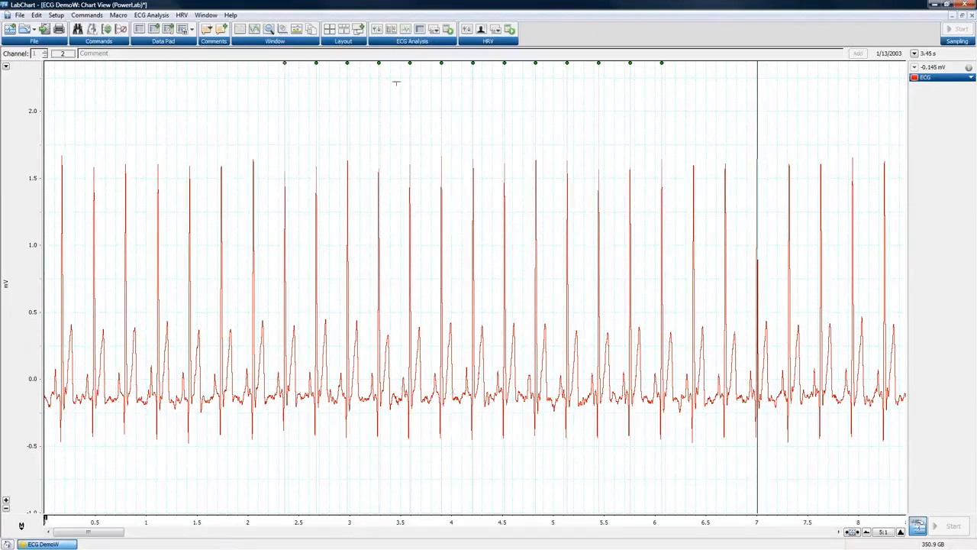
Use Clear Analysis to remove the partial beat markers, then browse the Window menu without choosing.
{"action": "left_click", "coordinate": [156, 16]}
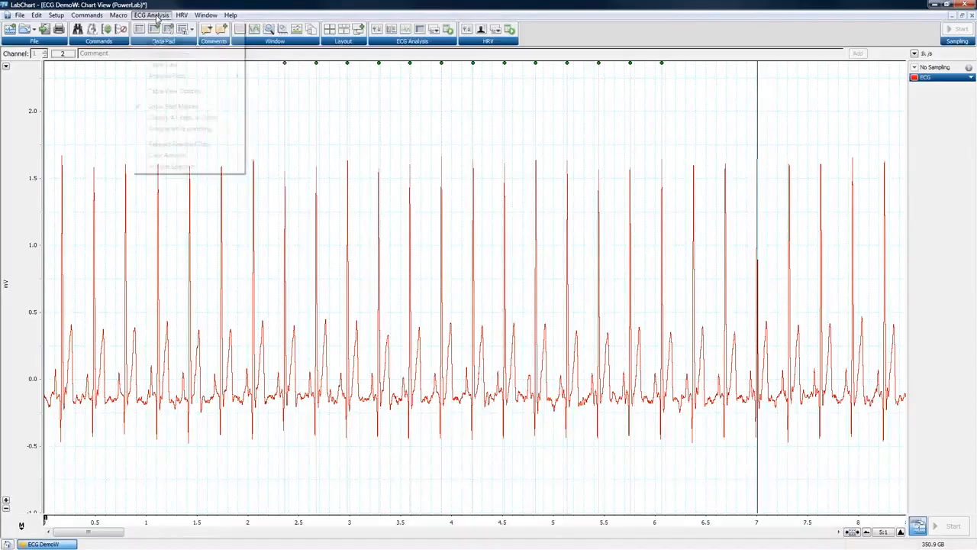
{"action": "left_click", "coordinate": [154, 155]}
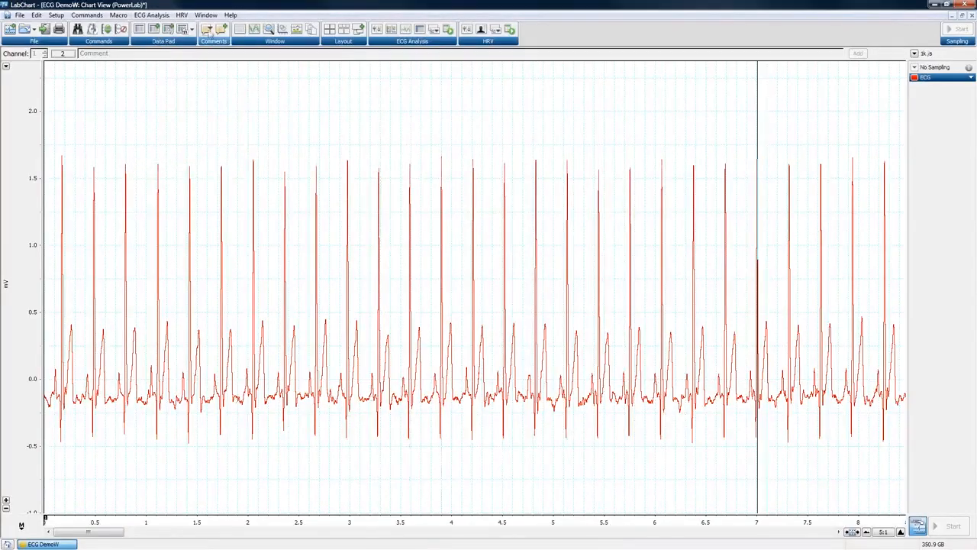
{"action": "left_click", "coordinate": [210, 16]}
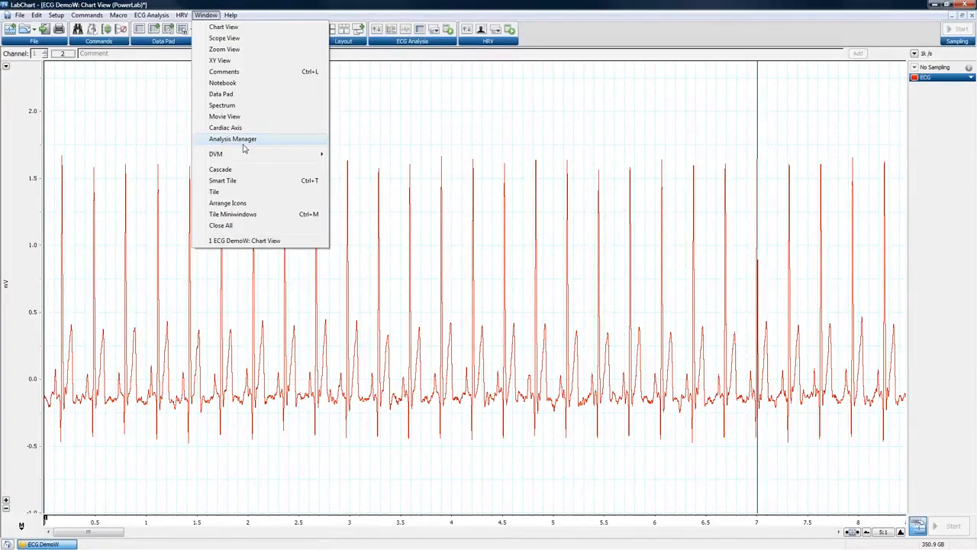
{"action": "left_click", "coordinate": [163, 136]}
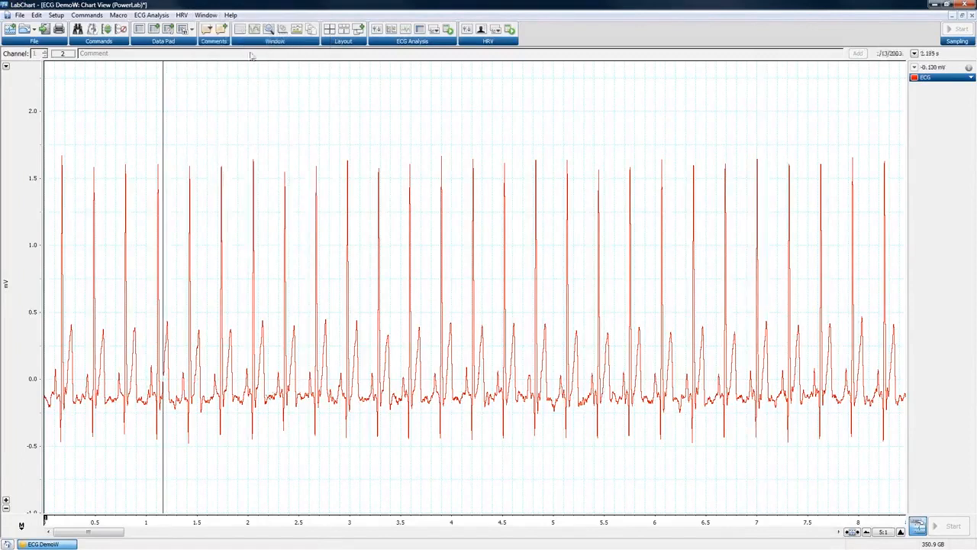
{"action": "left_click", "coordinate": [151, 17]}
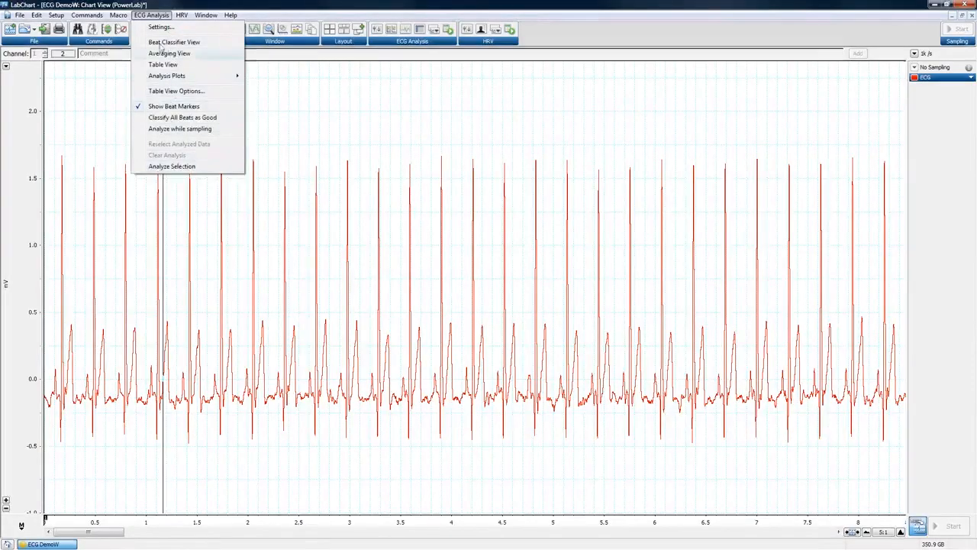
Apply the ECG detection settings to the whole channel.
{"action": "left_click", "coordinate": [161, 27]}
{"action": "left_click", "coordinate": [435, 197]}
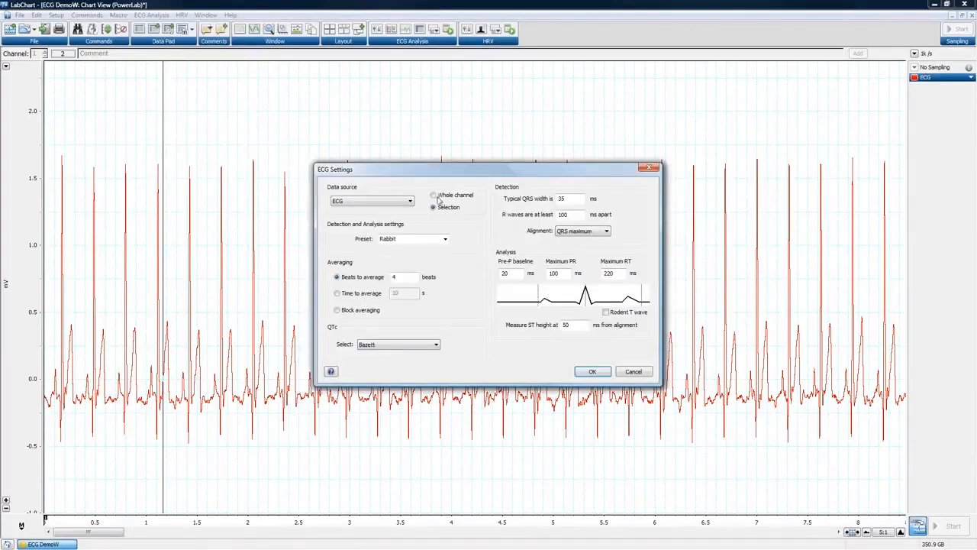
{"action": "left_click", "coordinate": [593, 374]}
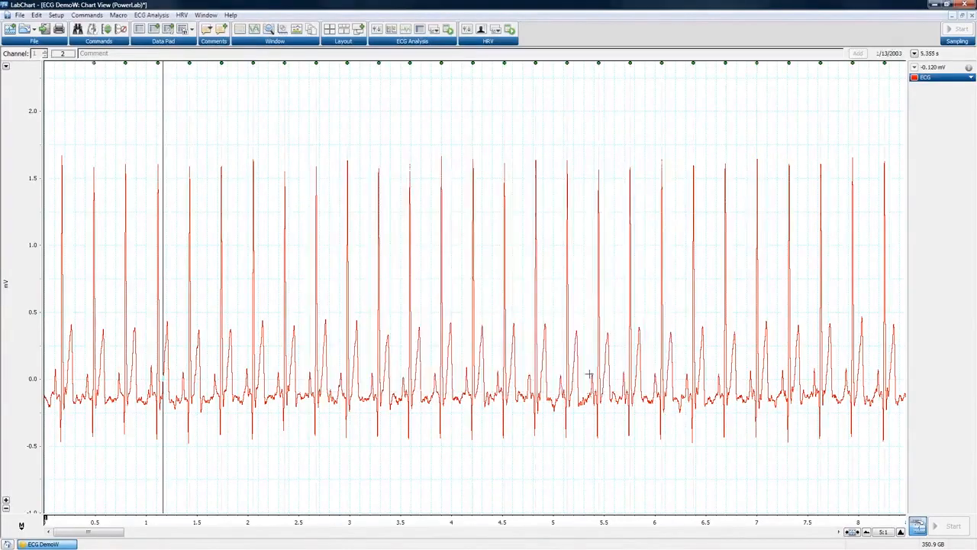
Turn Show Beat Markers off and back on so every heartbeat is marked.
{"action": "left_click", "coordinate": [147, 15]}
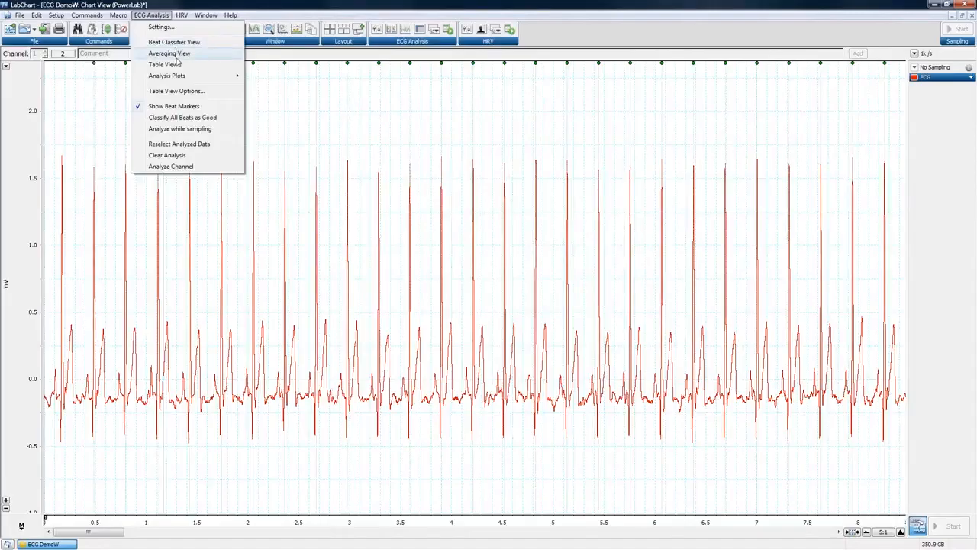
{"action": "mouse_move", "coordinate": [179, 77]}
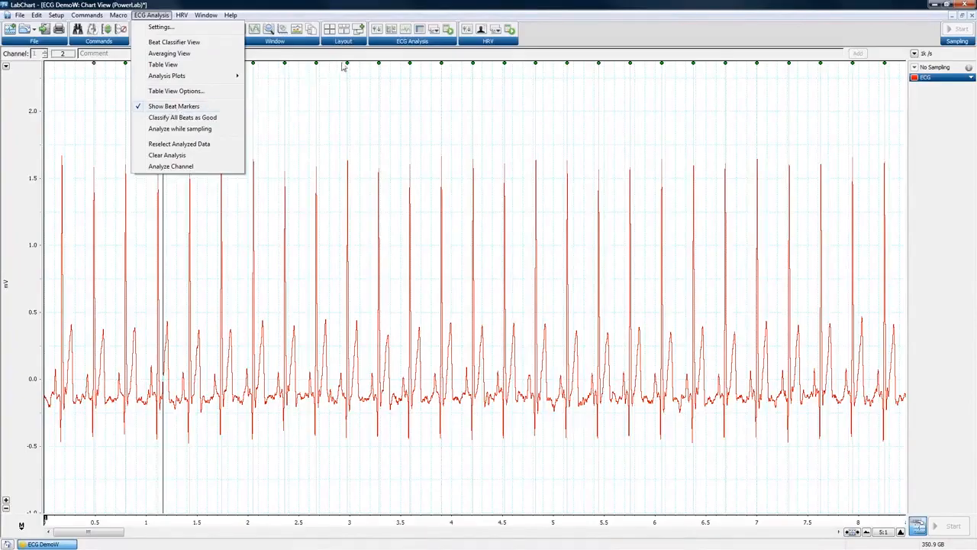
{"action": "left_click", "coordinate": [194, 107]}
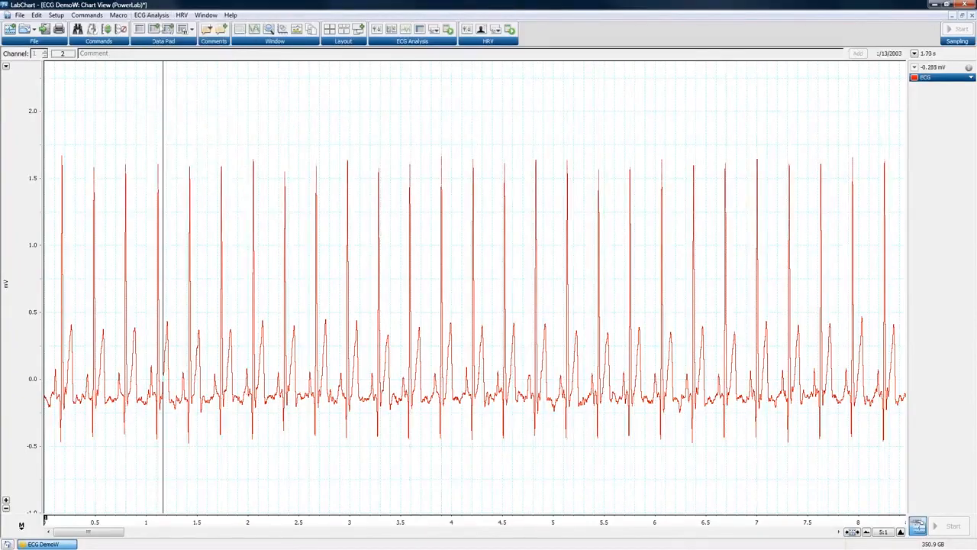
{"action": "left_click", "coordinate": [150, 17]}
{"action": "left_click", "coordinate": [158, 107]}
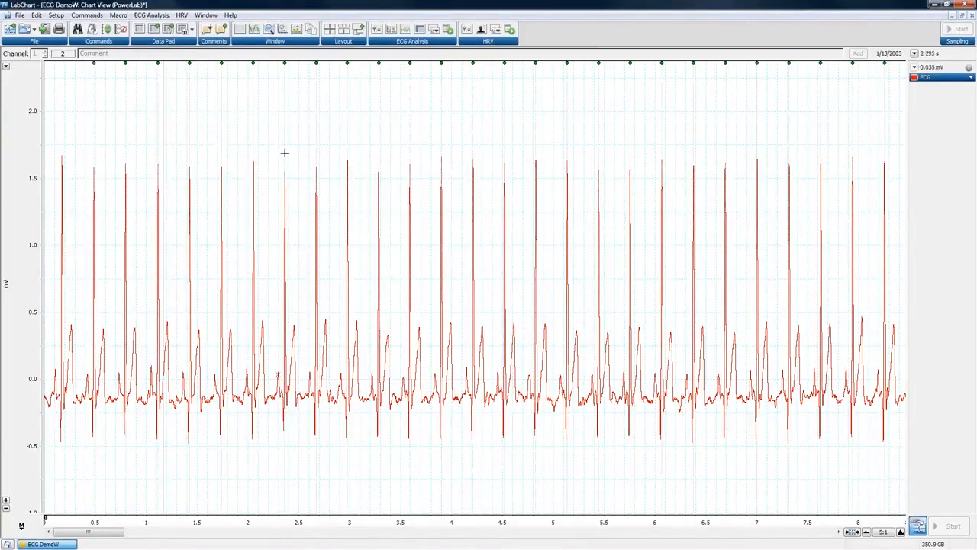
{"action": "left_click", "coordinate": [151, 15]}
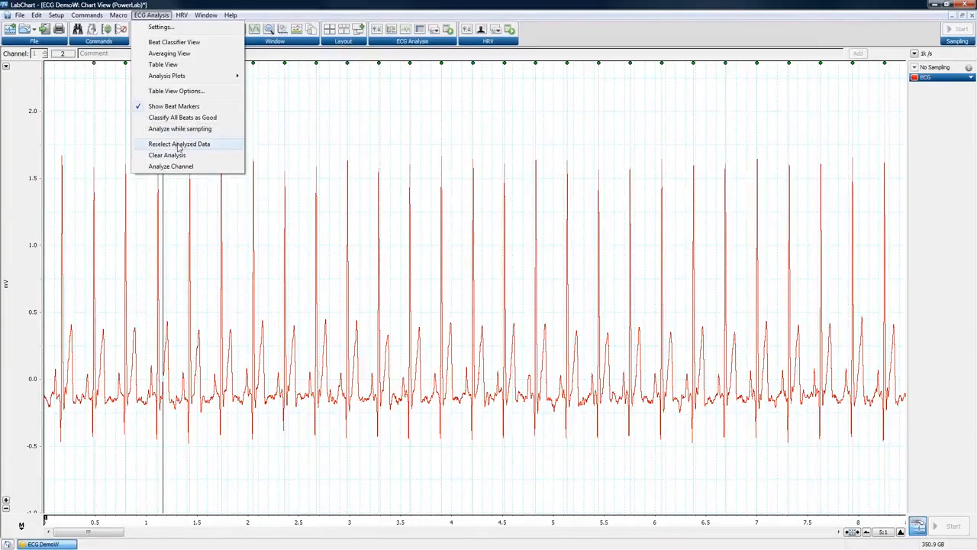
{"action": "left_click", "coordinate": [180, 145]}
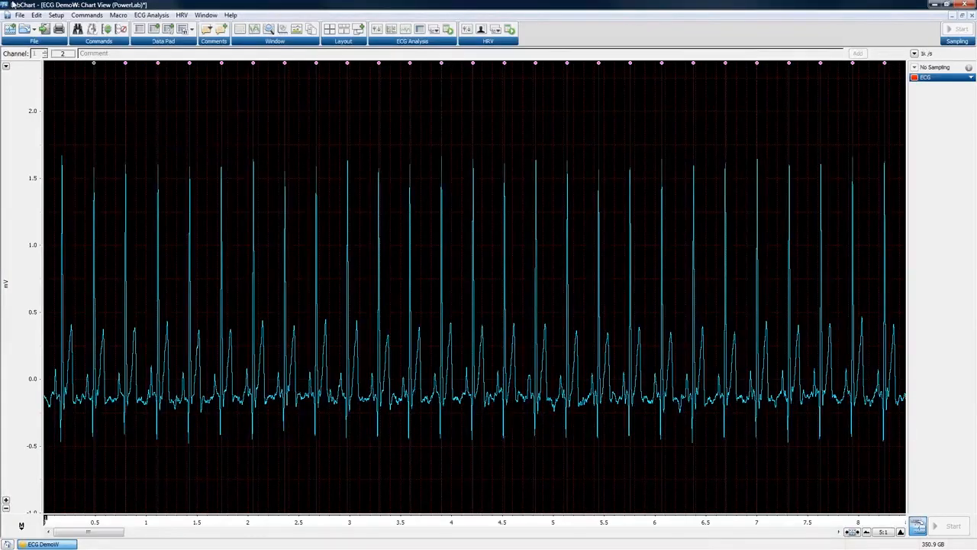
{"action": "left_click", "coordinate": [151, 14]}
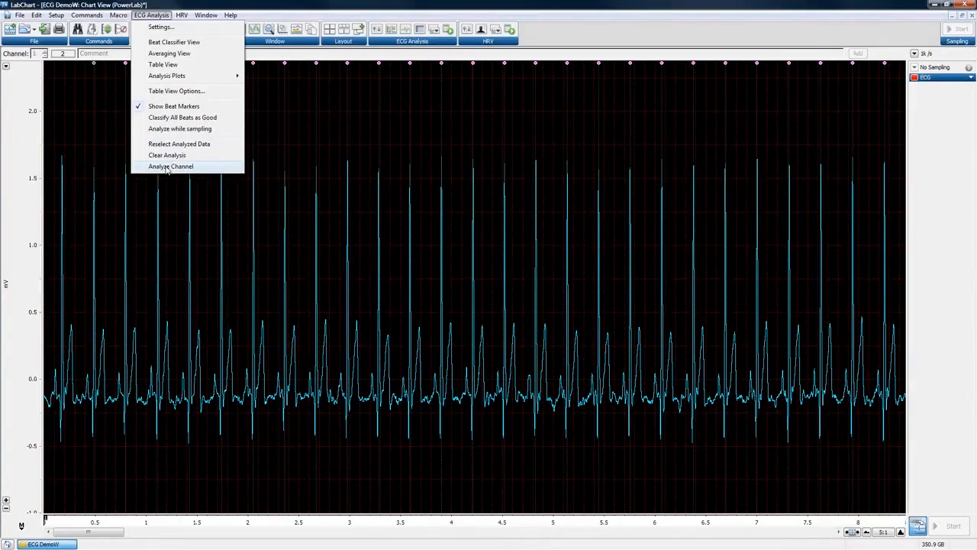
{"action": "left_click", "coordinate": [269, 13]}
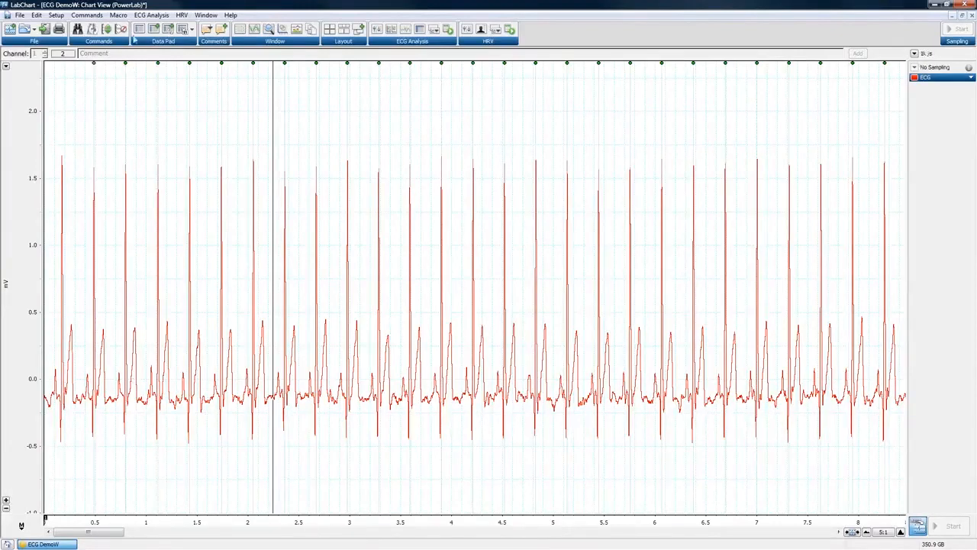
{"action": "left_click", "coordinate": [136, 17]}
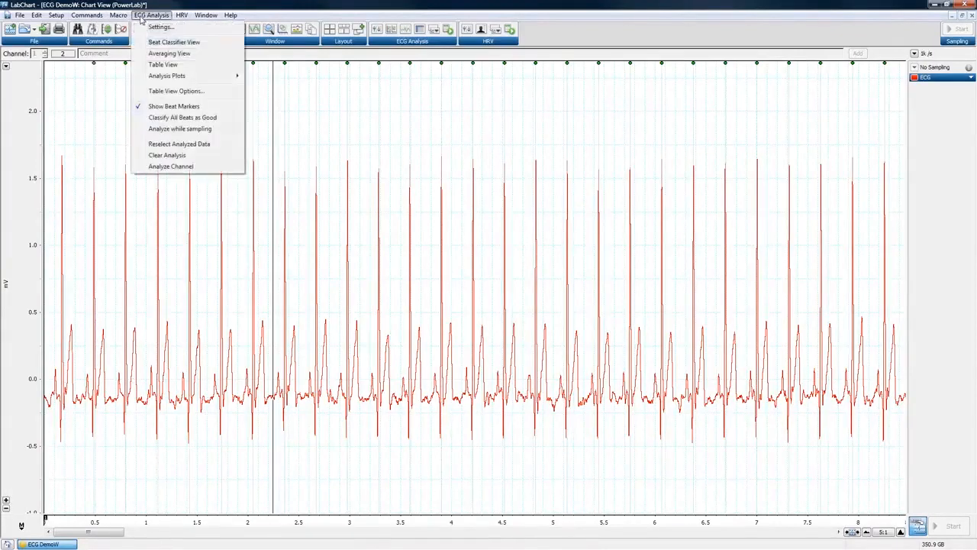
Open the Beat Classifier View and tile it with the Chart View.
{"action": "left_click", "coordinate": [165, 44]}
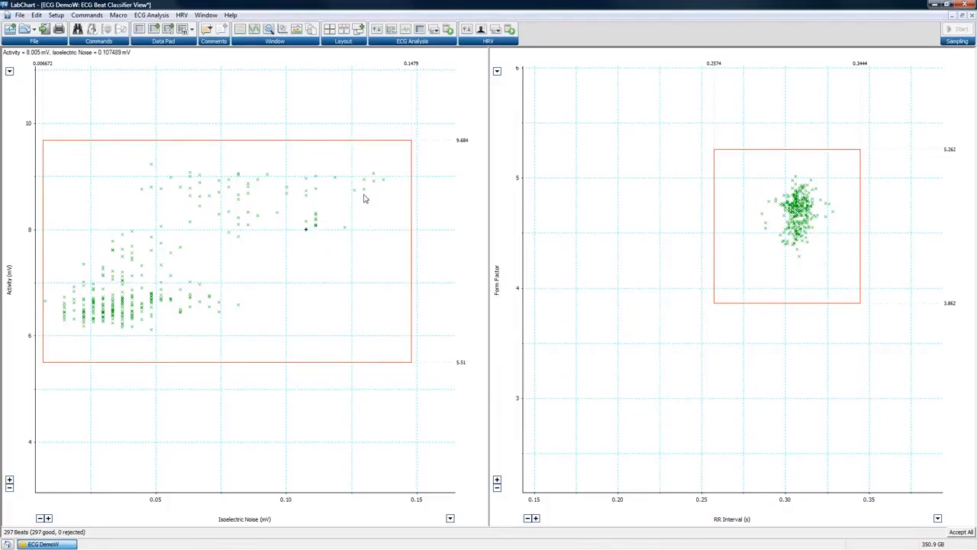
{"action": "left_click", "coordinate": [330, 31]}
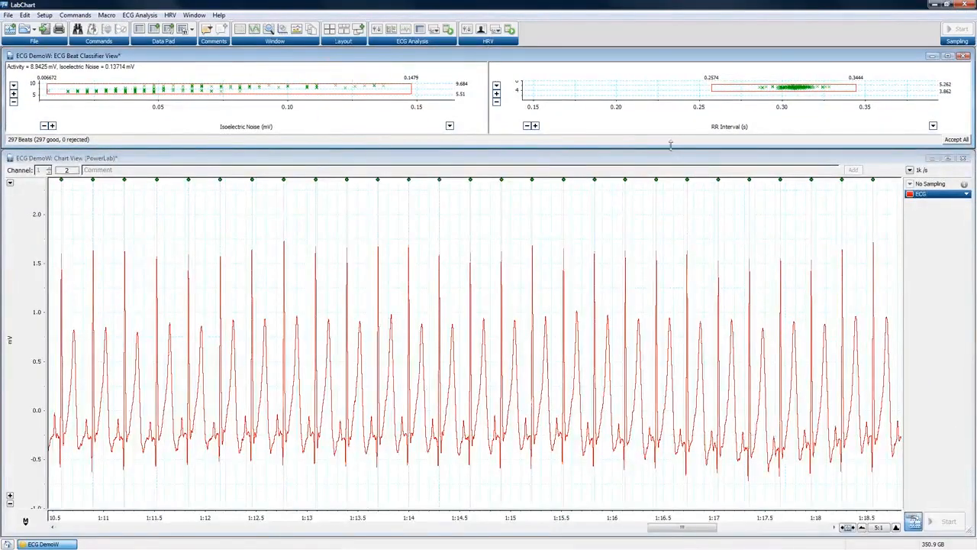
Arrange the Chart View and Beat Classifier side by side.
{"action": "left_click", "coordinate": [194, 15]}
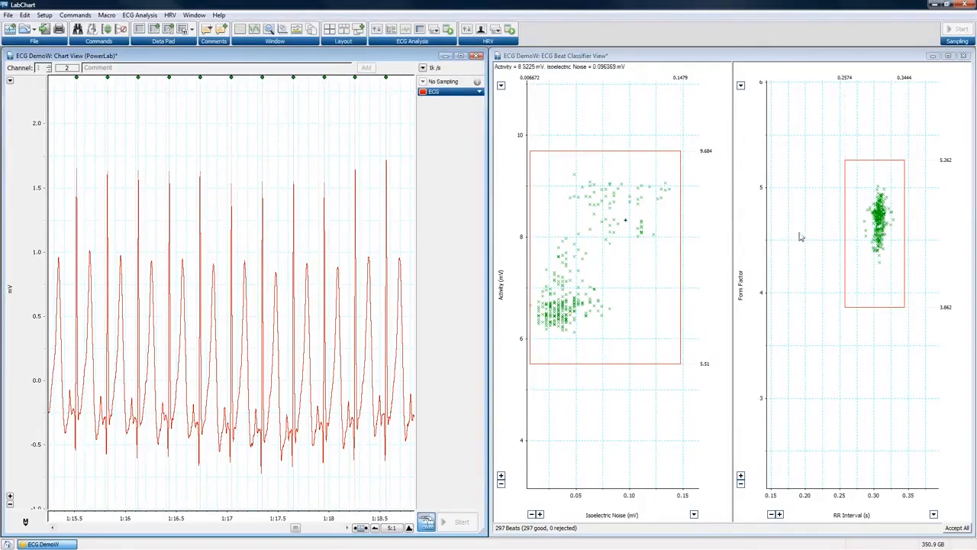
{"action": "left_click", "coordinate": [885, 235]}
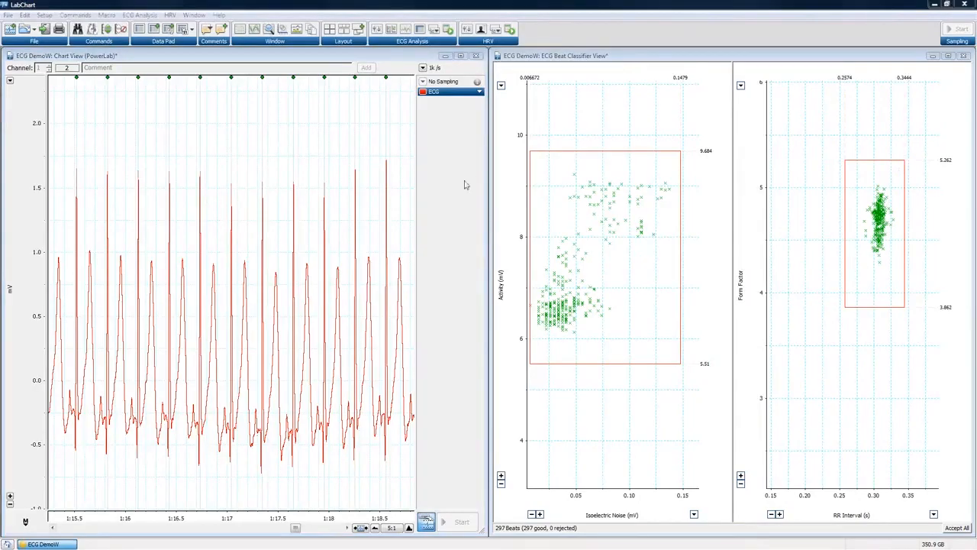
{"action": "left_click", "coordinate": [593, 214]}
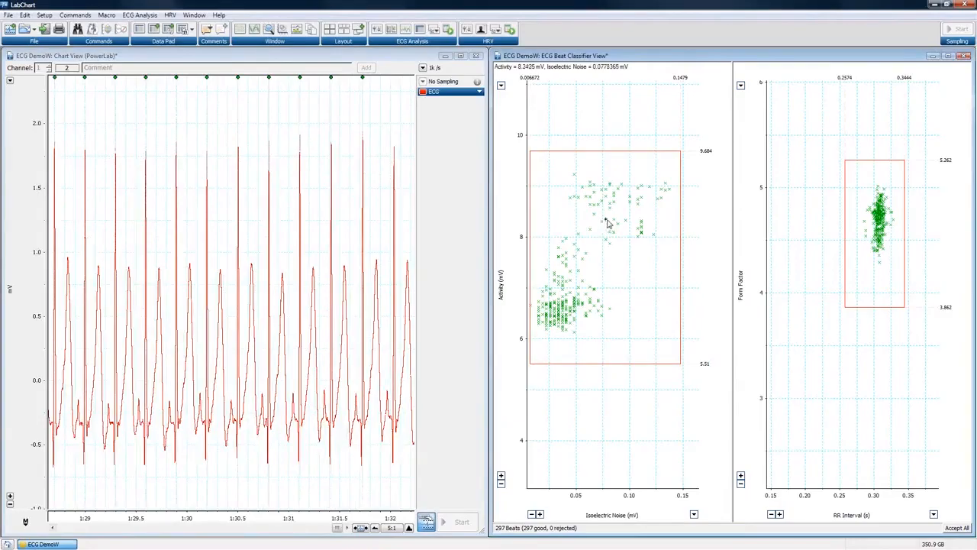
Review individual beats in the chart by picking Activity and Form Factor scatter points.
{"action": "left_click", "coordinate": [607, 222]}
{"action": "left_click", "coordinate": [609, 224]}
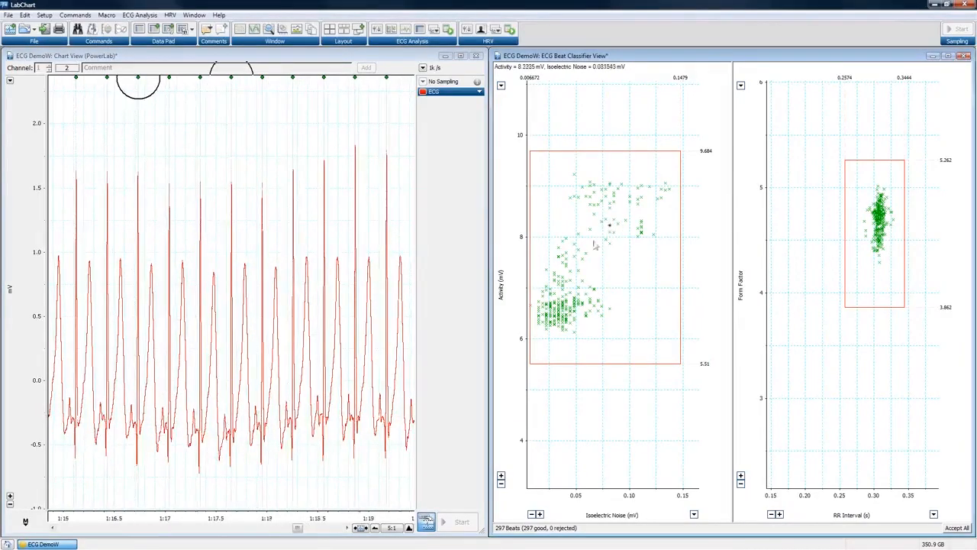
{"action": "left_click", "coordinate": [563, 260]}
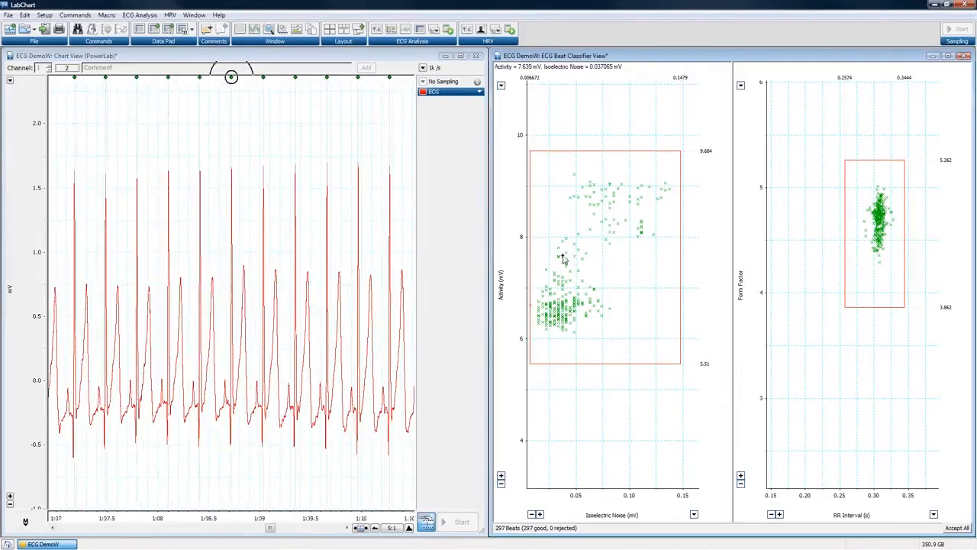
{"action": "left_click", "coordinate": [330, 29]}
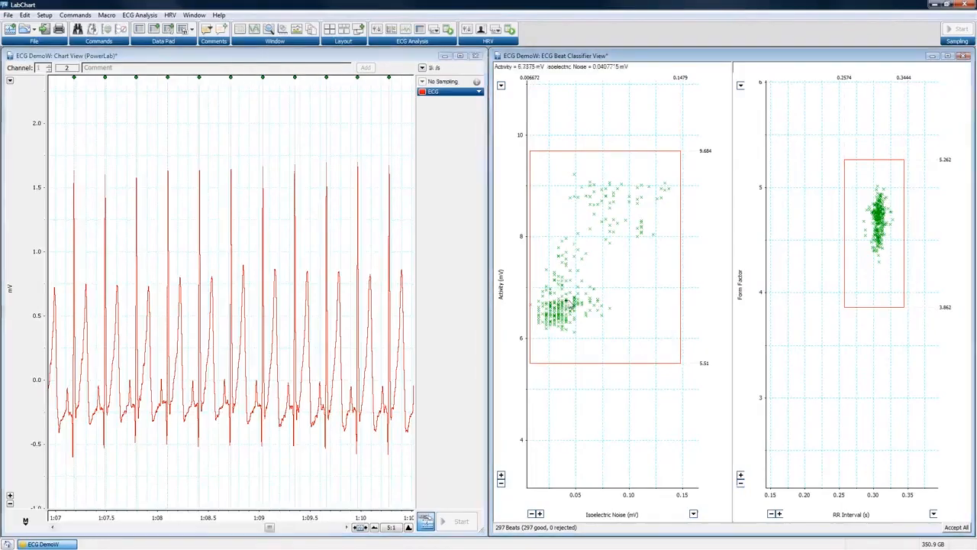
{"action": "left_click", "coordinate": [569, 302]}
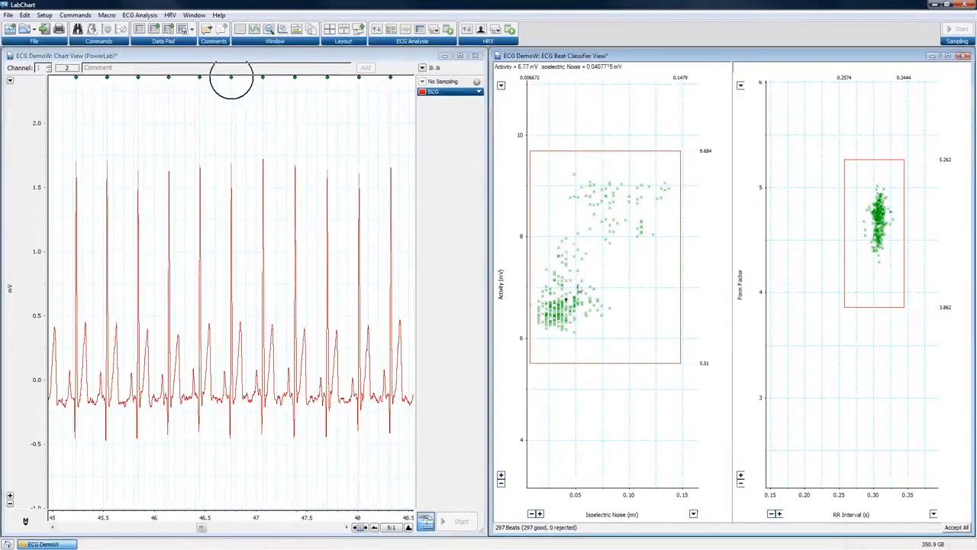
{"action": "left_click", "coordinate": [642, 223]}
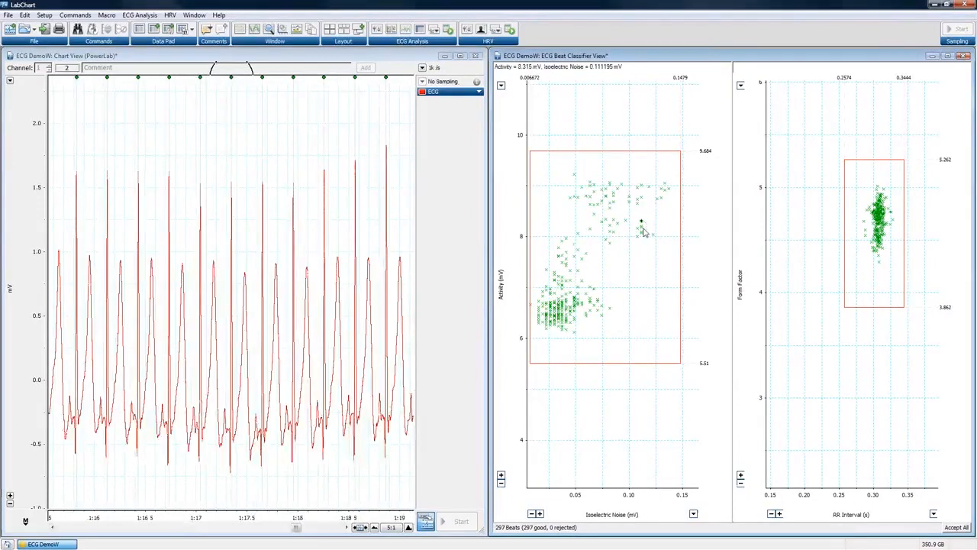
{"action": "left_click", "coordinate": [642, 227]}
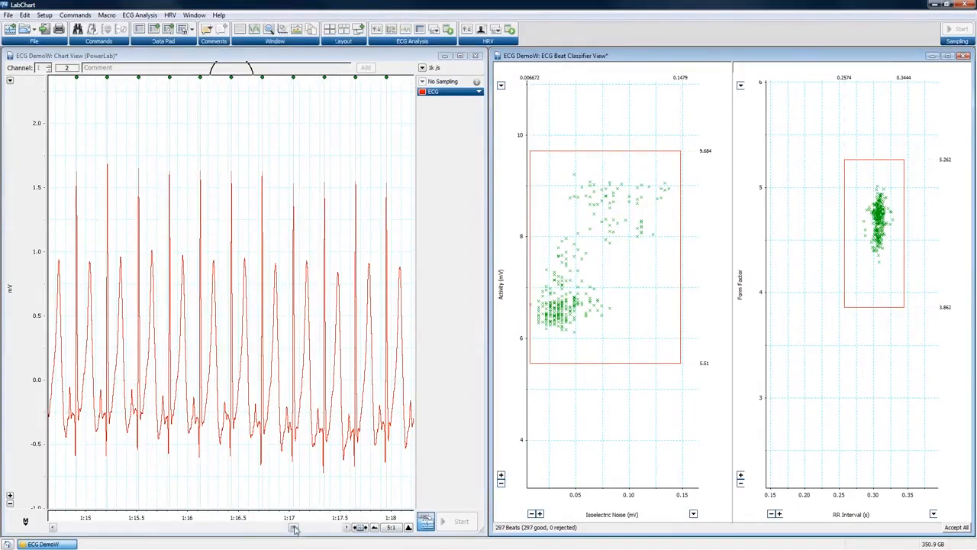
{"action": "left_click_drag", "start_coordinate": [295, 529], "coordinate": [311, 529]}
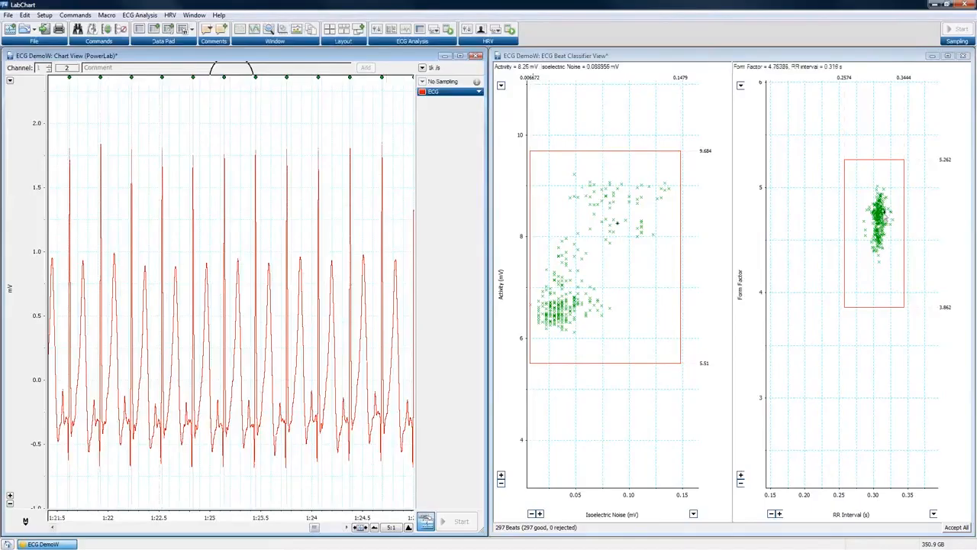
{"action": "left_click", "coordinate": [880, 217]}
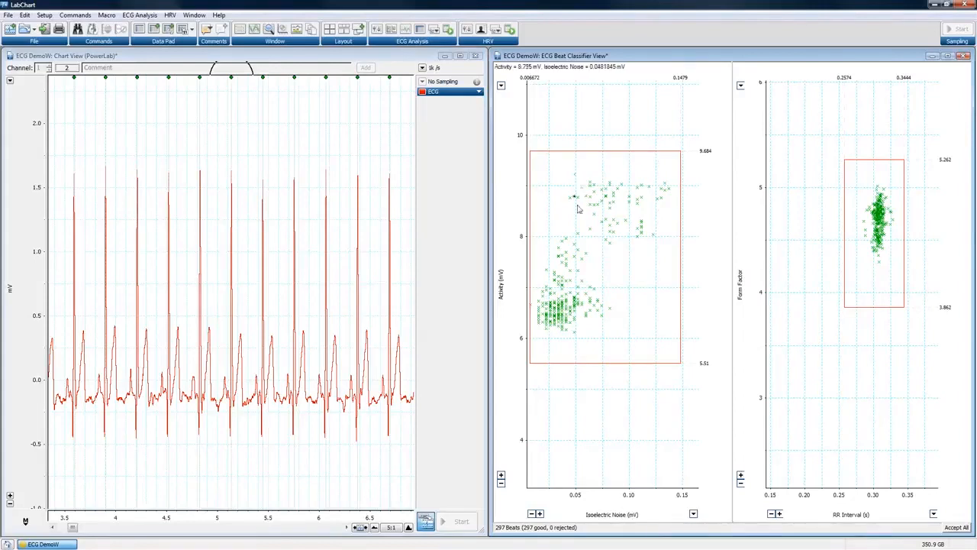
{"action": "left_click", "coordinate": [575, 177]}
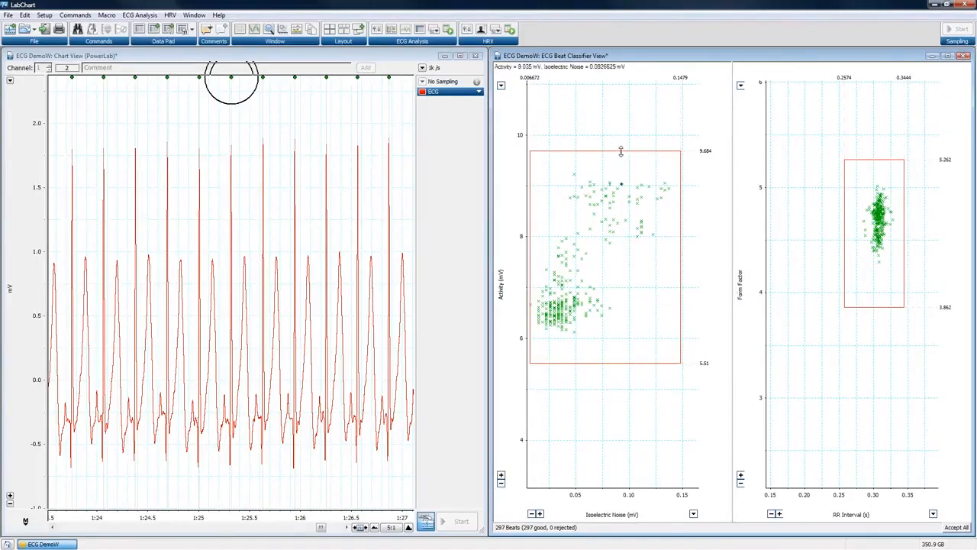
Narrow the Activity limits to a 7.991 mV top, rejecting 67 beats, then view accepted and rejected beats.
{"action": "left_click_drag", "start_coordinate": [621, 151], "coordinate": [614, 238]}
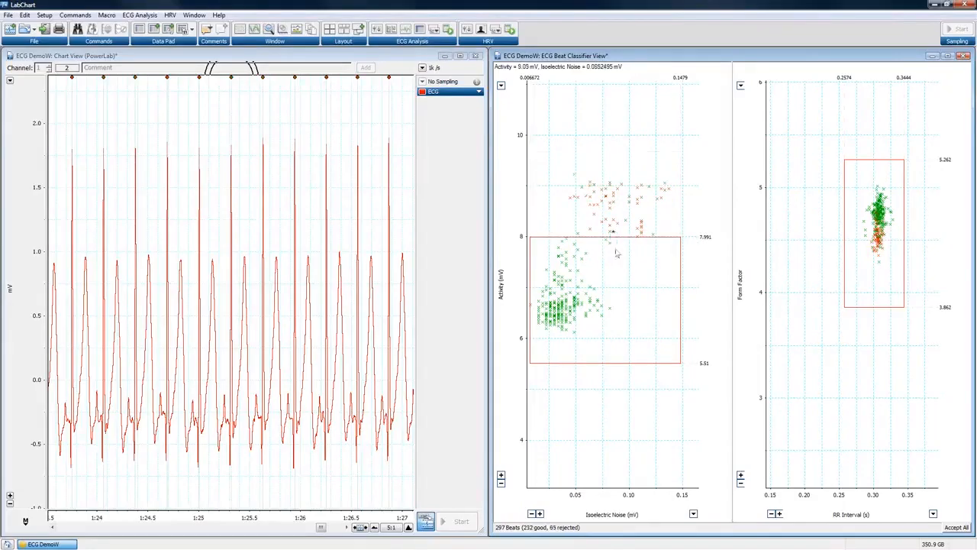
{"action": "left_click_drag", "start_coordinate": [679, 283], "coordinate": [610, 287]}
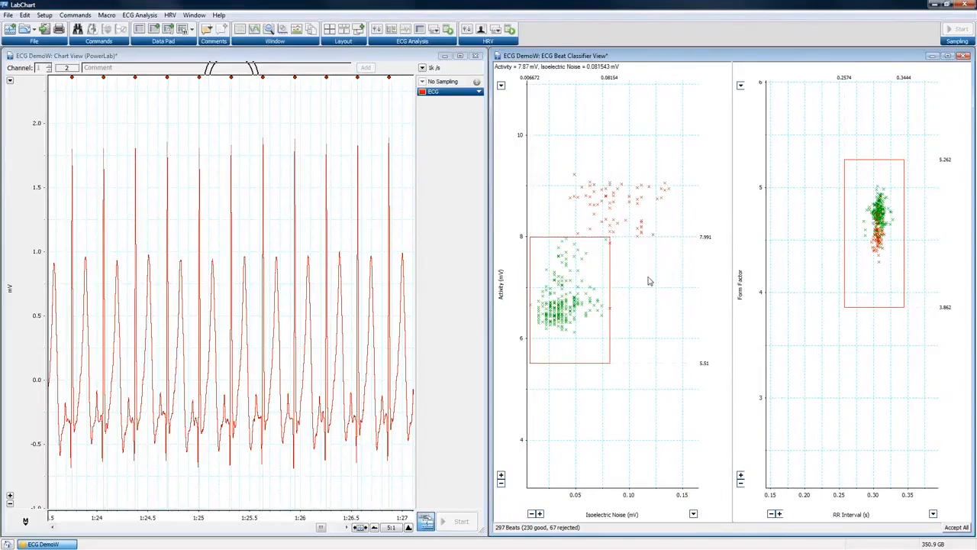
{"action": "left_click", "coordinate": [575, 250]}
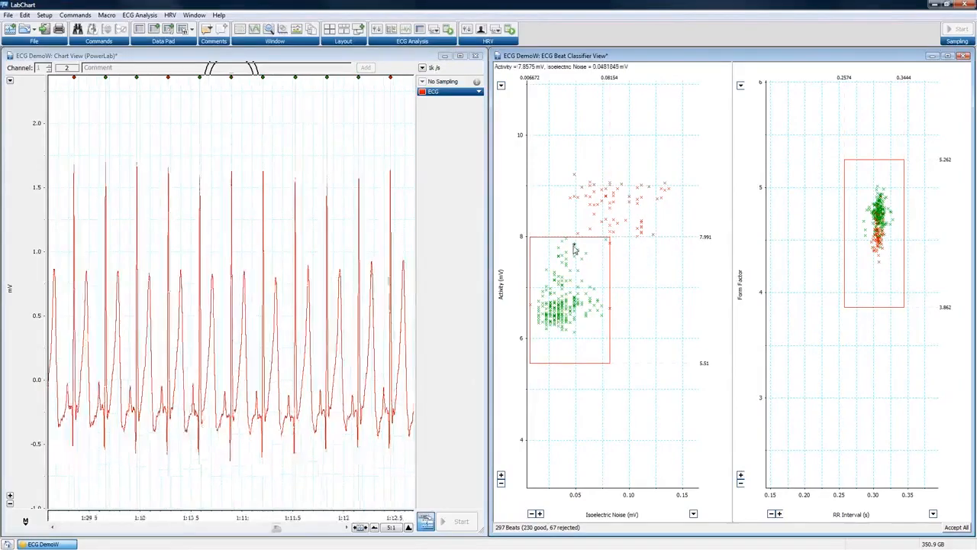
{"action": "left_click", "coordinate": [604, 201]}
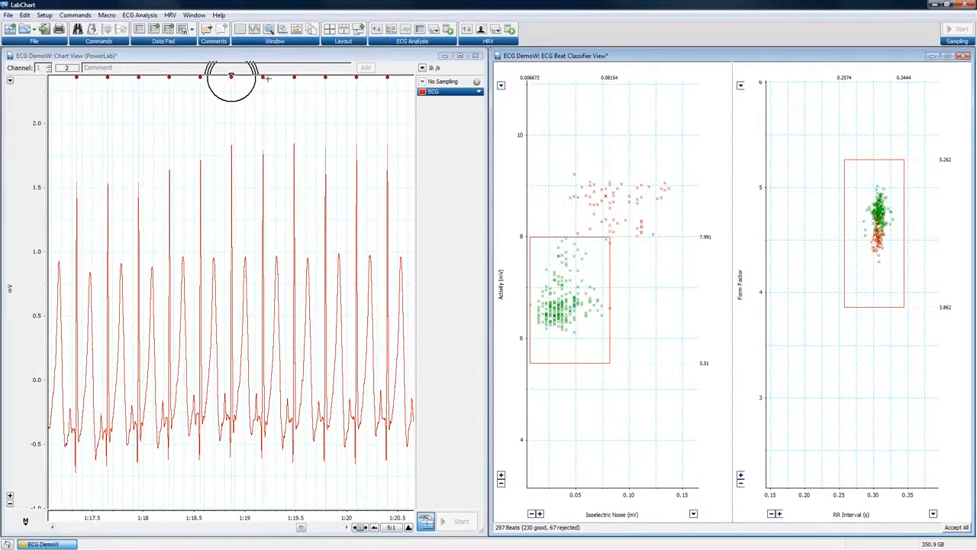
Set the Chart View horizontal compression to 2:1.
{"action": "left_click_drag", "start_coordinate": [303, 527], "coordinate": [317, 528]}
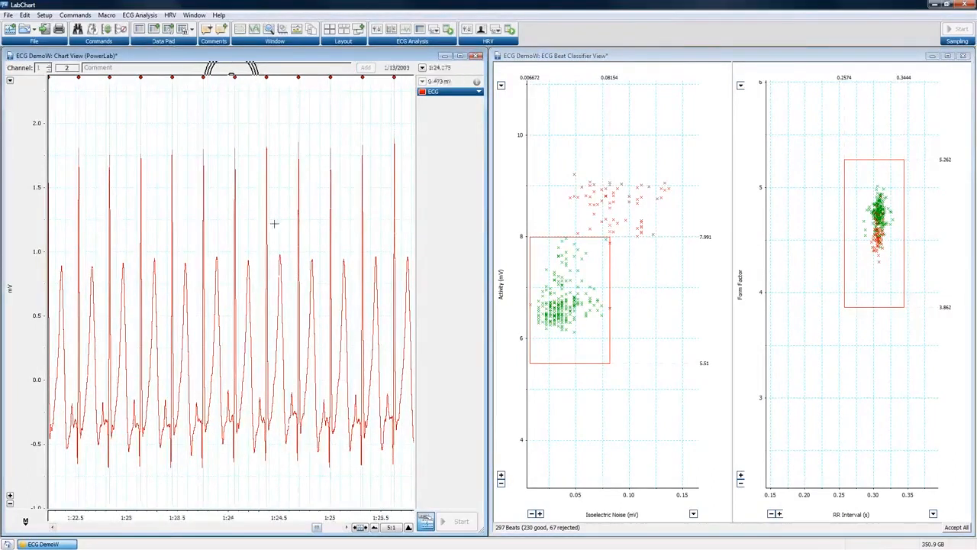
{"action": "left_click", "coordinate": [390, 528]}
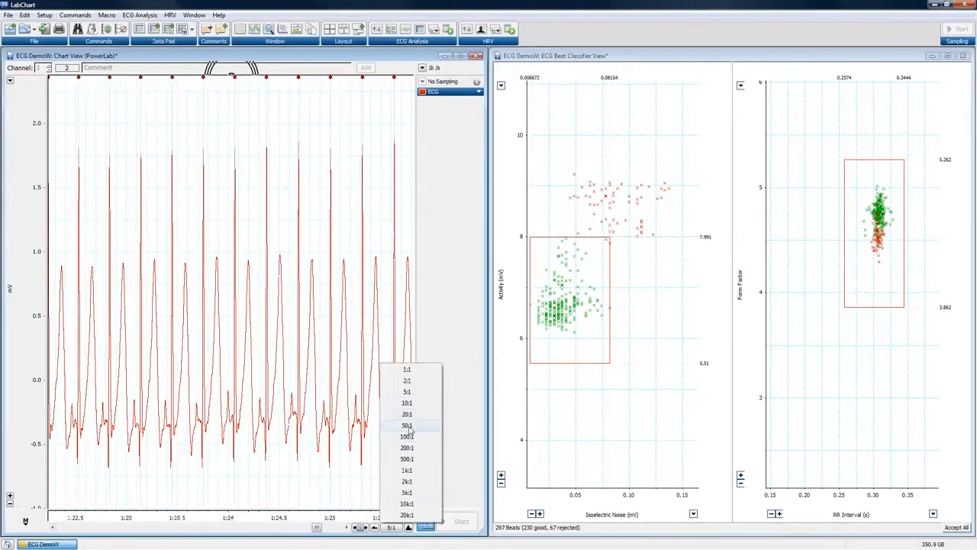
{"action": "left_click", "coordinate": [407, 381]}
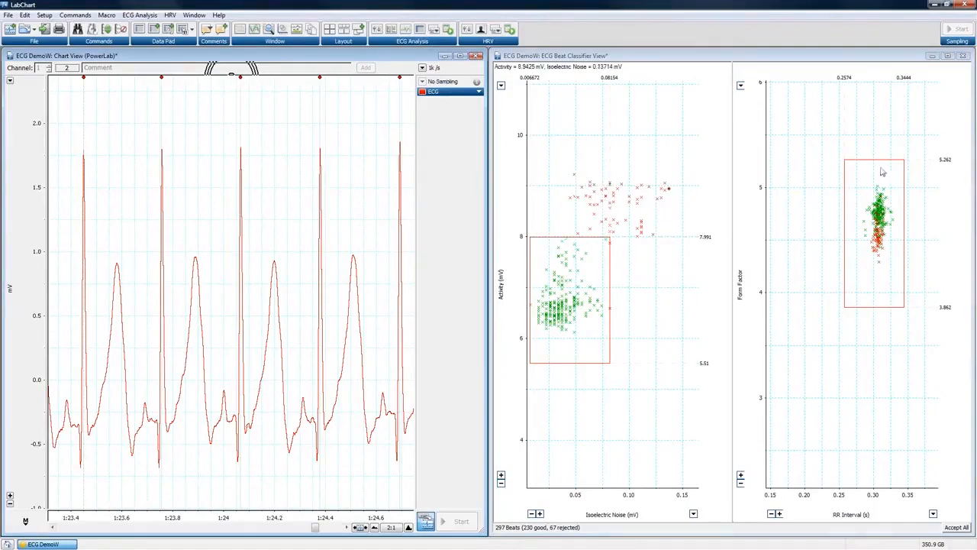
Drag the Form Factor upper limit down to 4.72 and inspect the resulting plotted beats.
{"action": "left_click_drag", "start_coordinate": [884, 159], "coordinate": [885, 228]}
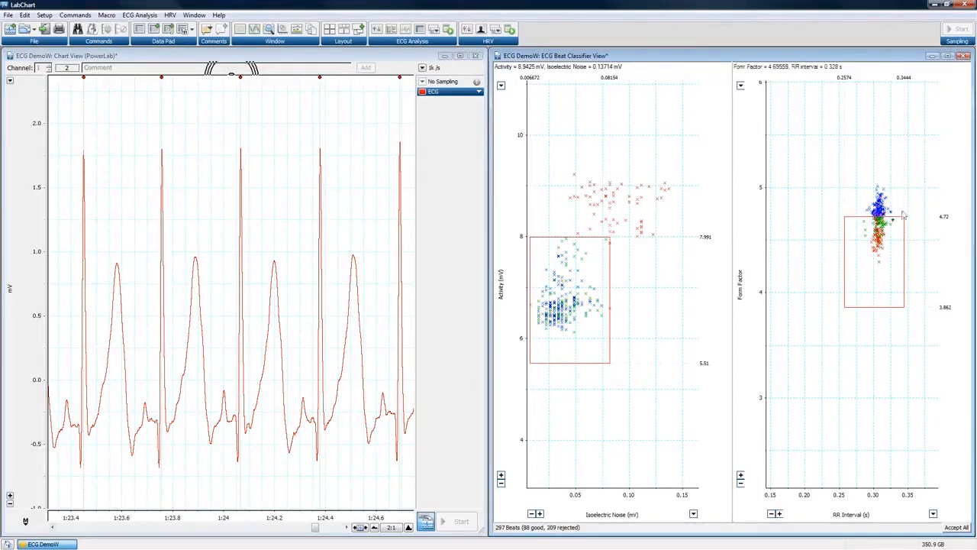
{"action": "left_click", "coordinate": [878, 187]}
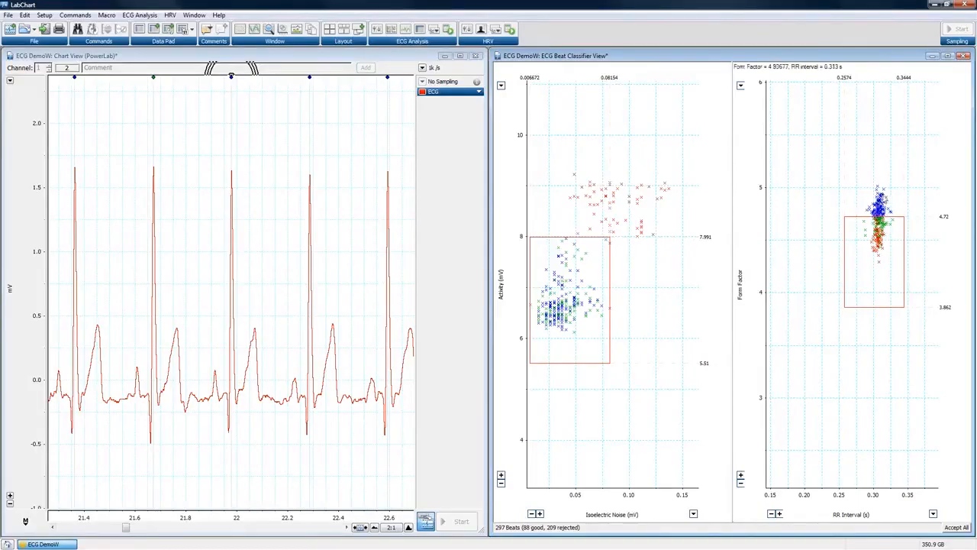
{"action": "left_click", "coordinate": [880, 200]}
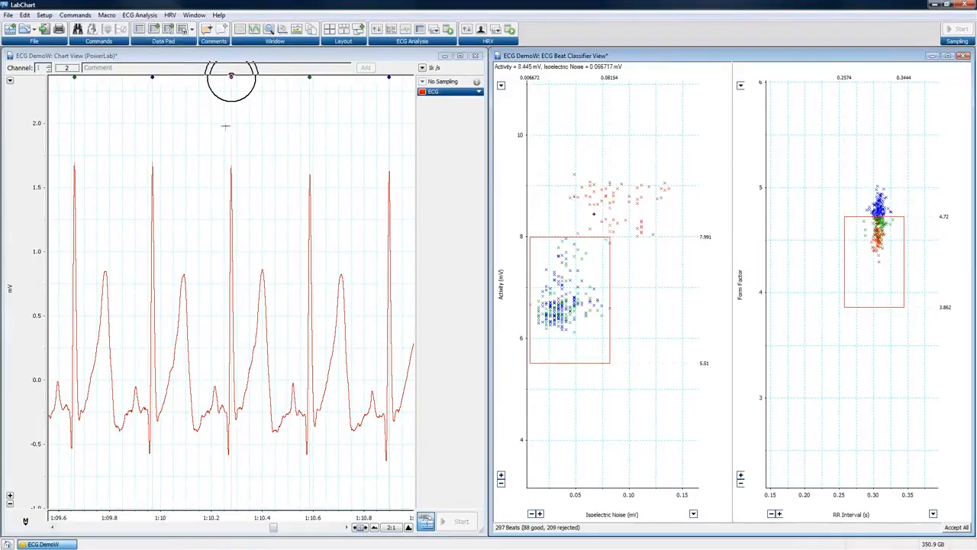
{"action": "left_click", "coordinate": [140, 14]}
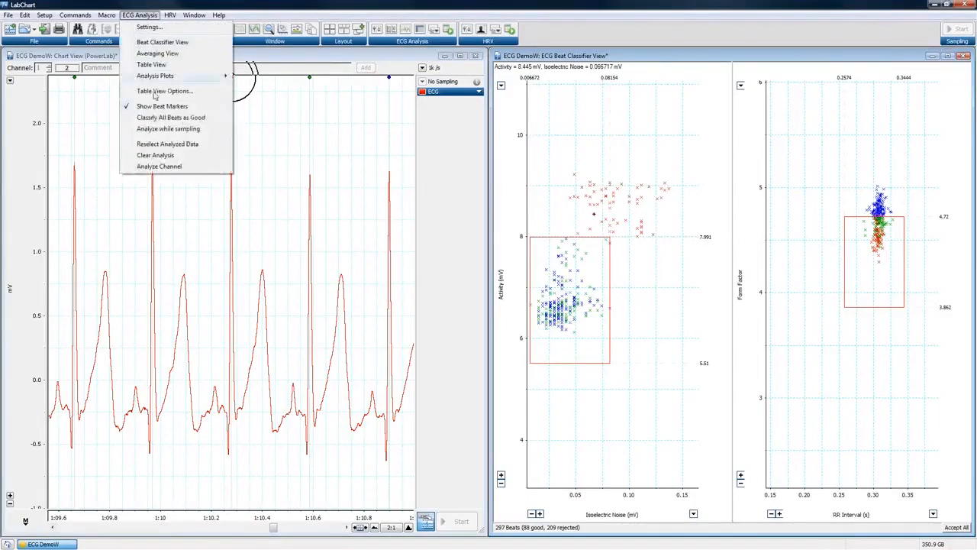
Widen the Activity classifier limits to take in the noisier beats.
{"action": "left_click", "coordinate": [417, 56]}
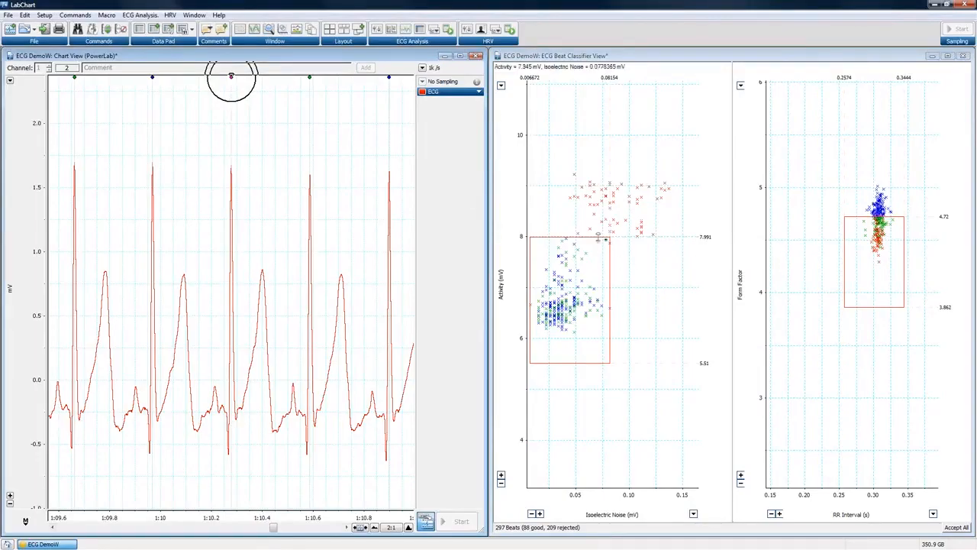
{"action": "left_click_drag", "start_coordinate": [598, 213], "coordinate": [598, 167]}
{"action": "left_click_drag", "start_coordinate": [609, 267], "coordinate": [683, 263]}
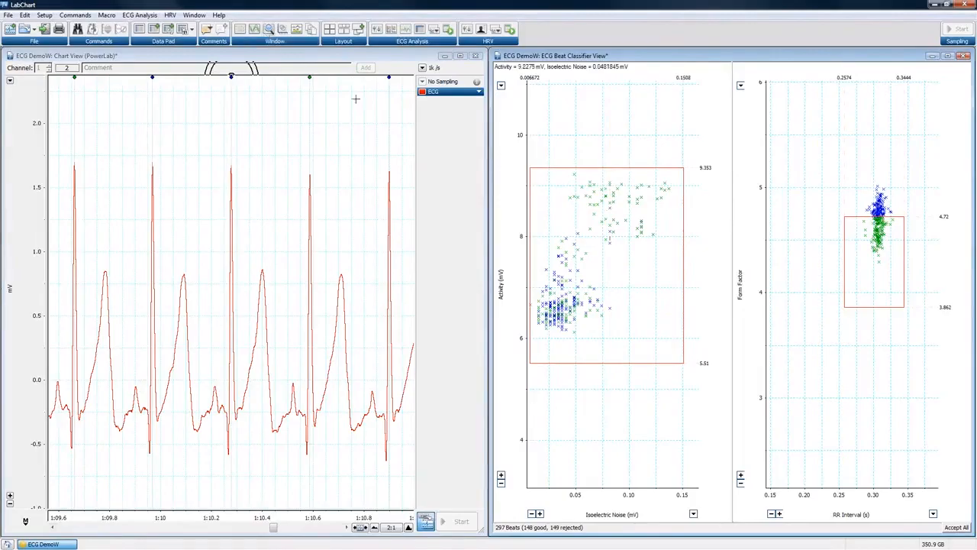
Classify all beats as good and close the Beat Classifier View.
{"action": "left_click", "coordinate": [138, 15]}
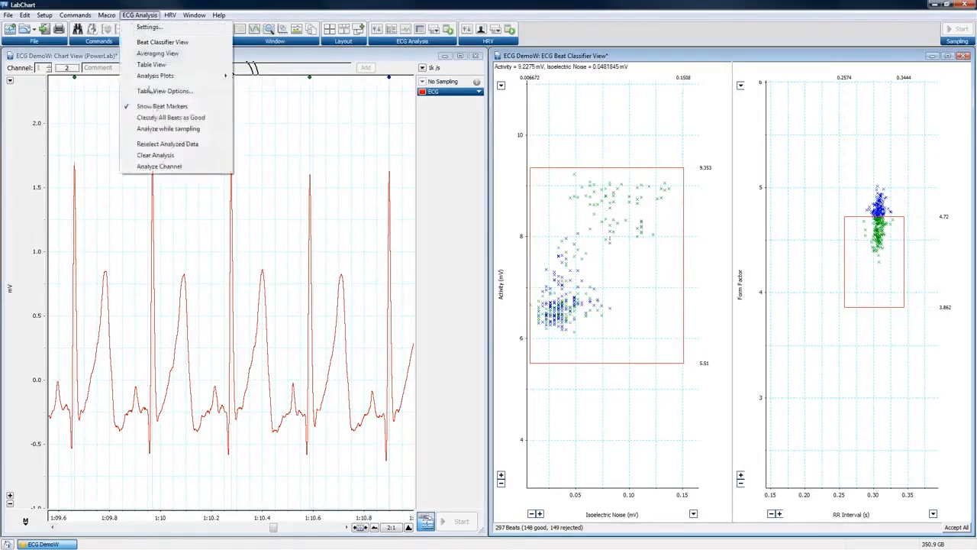
{"action": "left_click", "coordinate": [155, 118]}
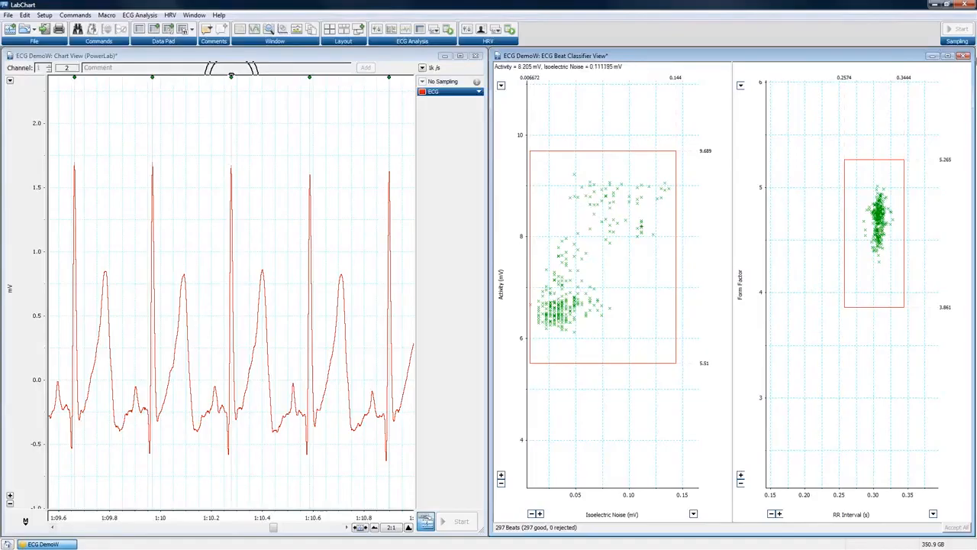
{"action": "left_click", "coordinate": [963, 55]}
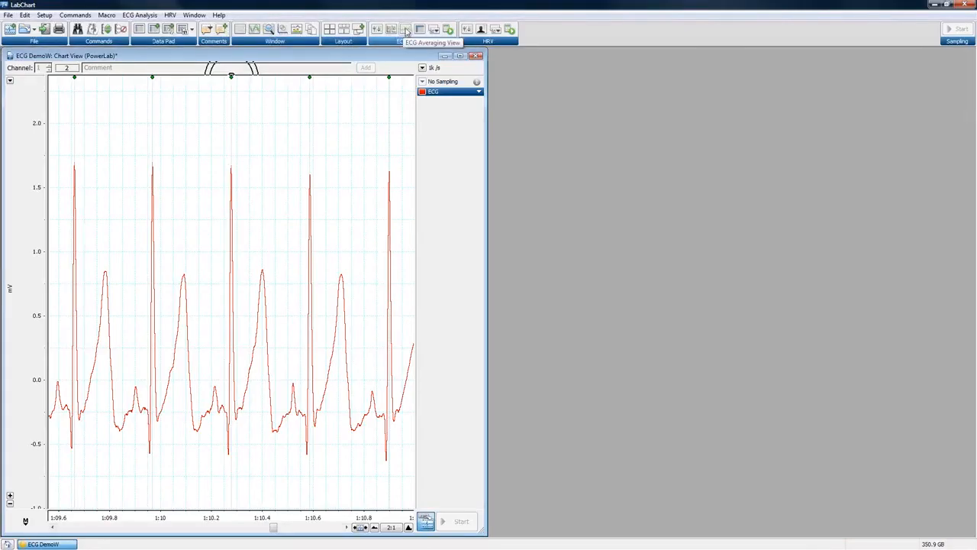
Open the ECG Averaging View and tile it to the right of the Chart View.
{"action": "left_click", "coordinate": [407, 31]}
{"action": "left_click_drag", "start_coordinate": [222, 183], "coordinate": [713, 133]}
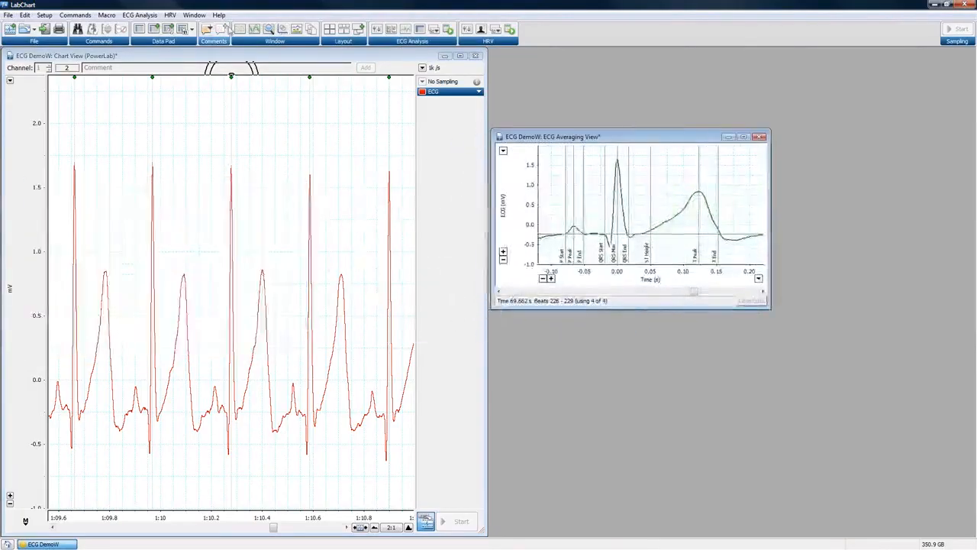
{"action": "left_click", "coordinate": [333, 30]}
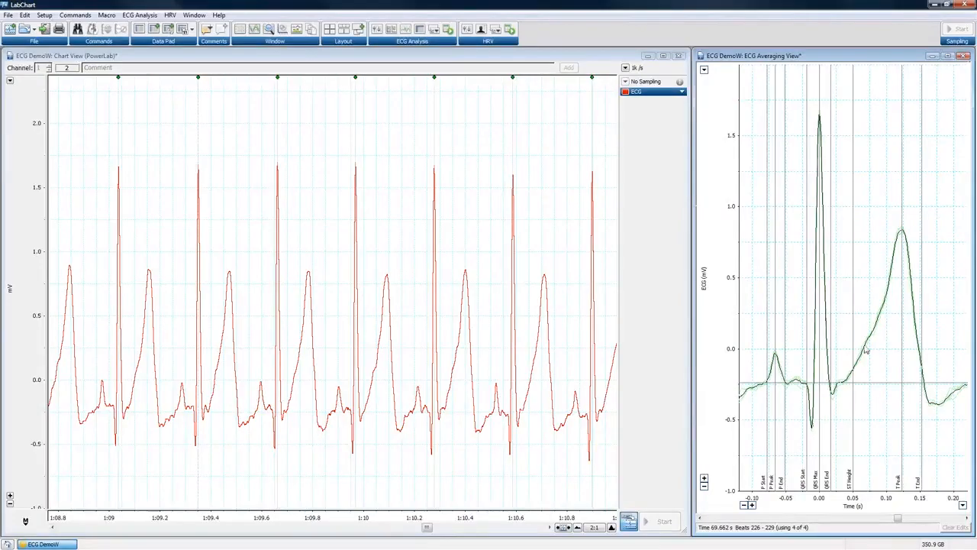
Page the averaged beat back from 226–229 through earlier beats to beats 130–133.
{"action": "left_click", "coordinate": [796, 519]}
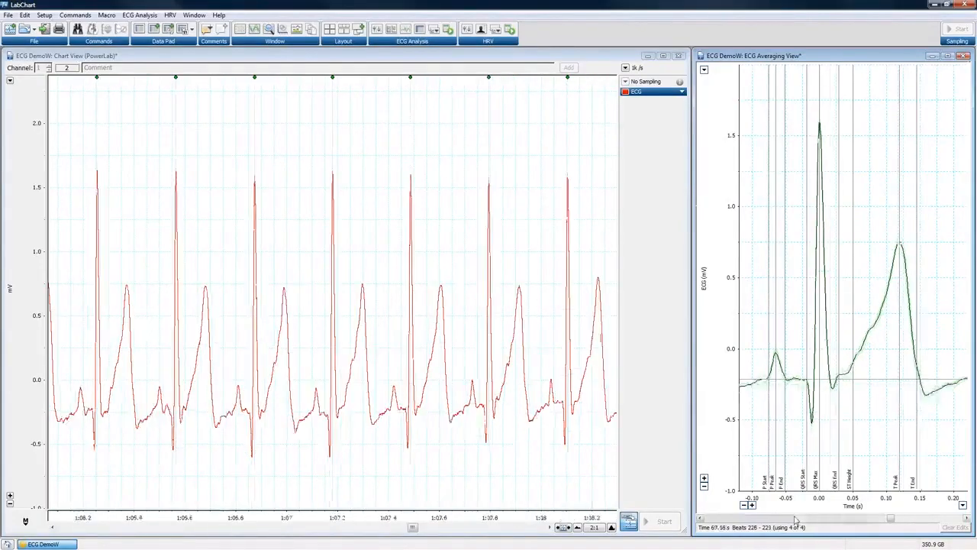
{"action": "left_click", "coordinate": [775, 519]}
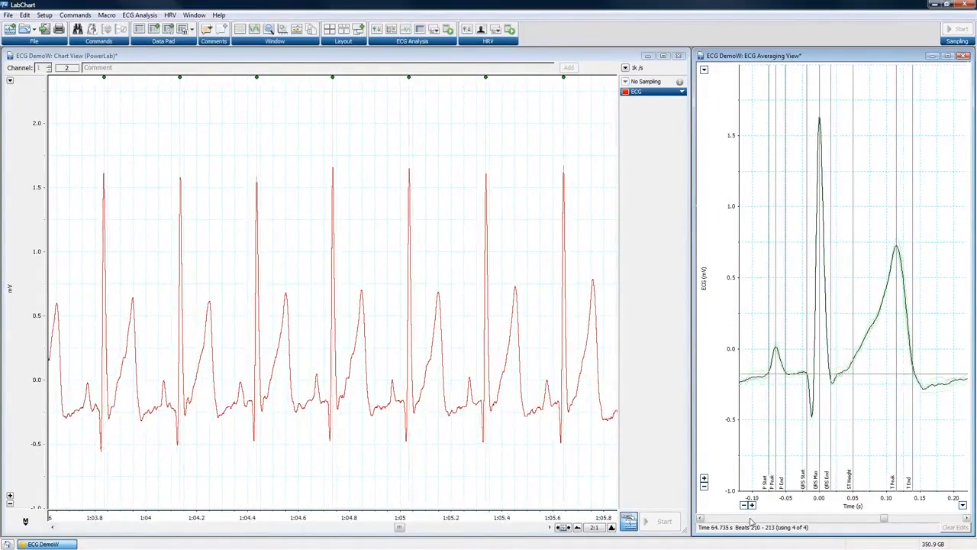
{"action": "left_click", "coordinate": [751, 519]}
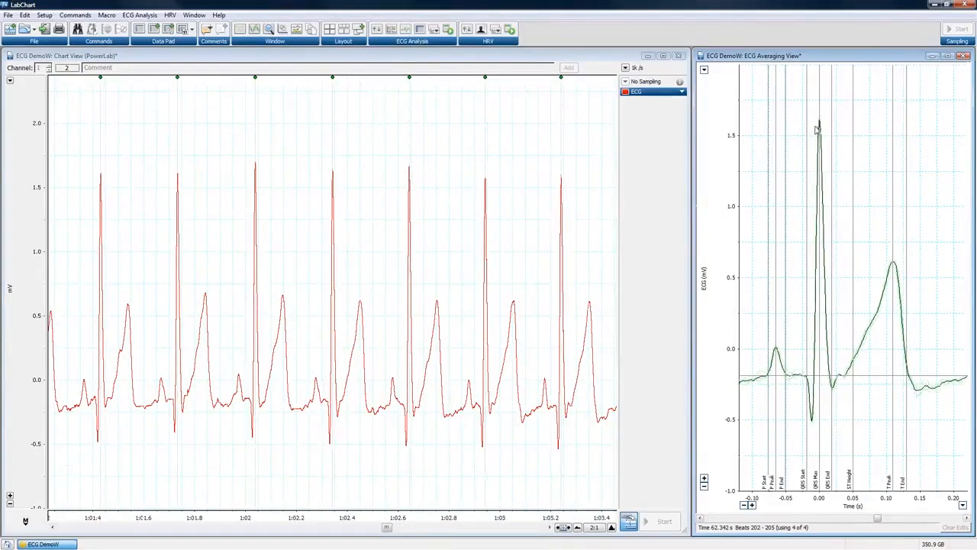
{"action": "left_click", "coordinate": [720, 519]}
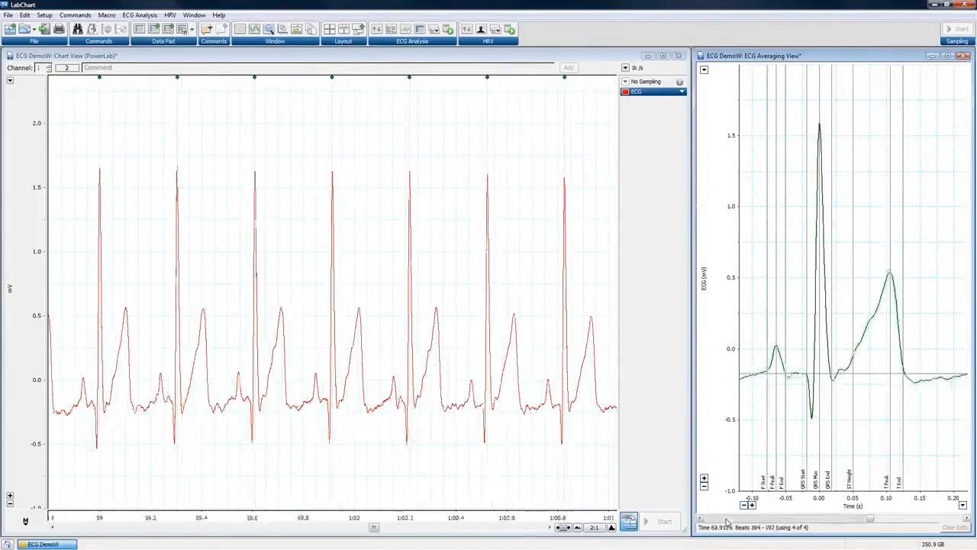
{"action": "left_click", "coordinate": [724, 520]}
{"action": "left_click", "coordinate": [727, 520]}
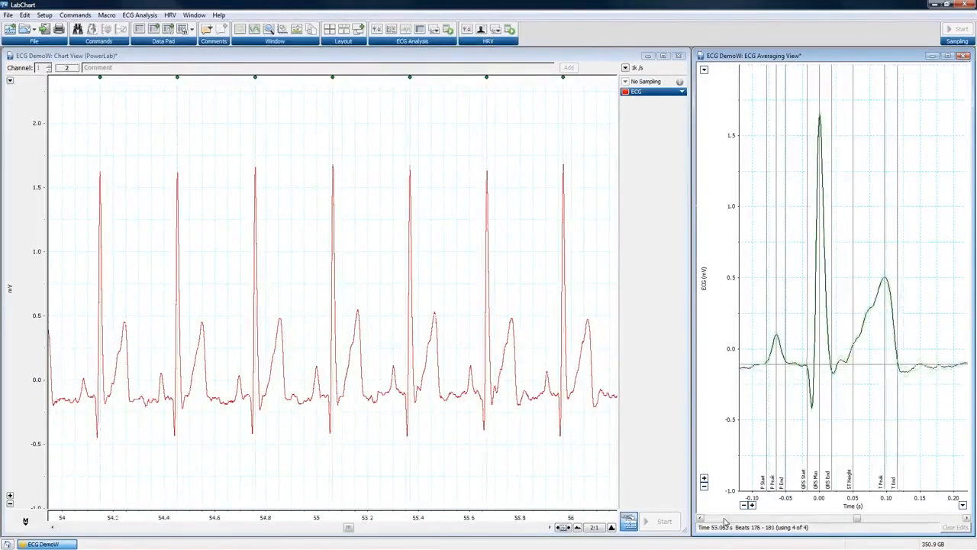
{"action": "left_click", "coordinate": [726, 521]}
{"action": "left_click", "coordinate": [725, 520]}
{"action": "left_click", "coordinate": [725, 521]}
{"action": "left_click", "coordinate": [726, 521]}
{"action": "left_click", "coordinate": [726, 521]}
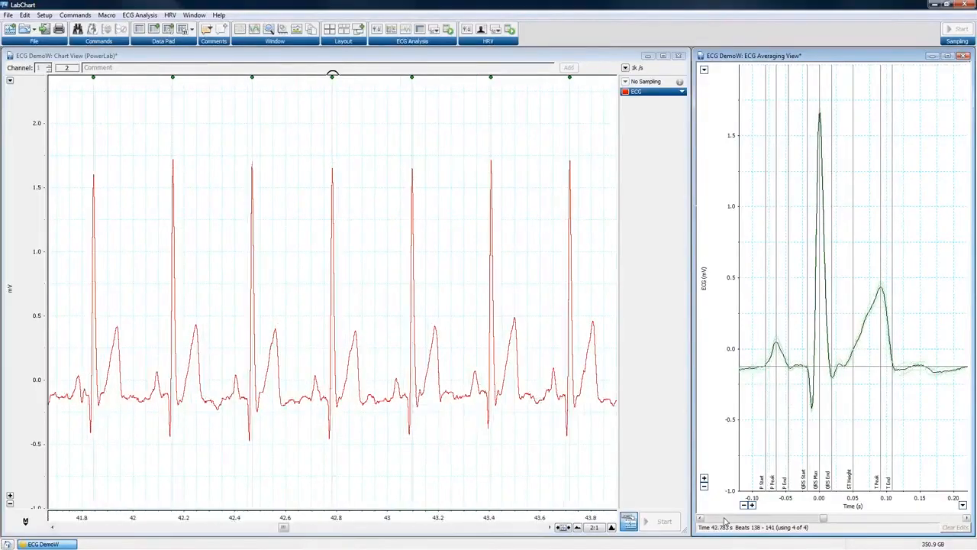
{"action": "left_click", "coordinate": [725, 521]}
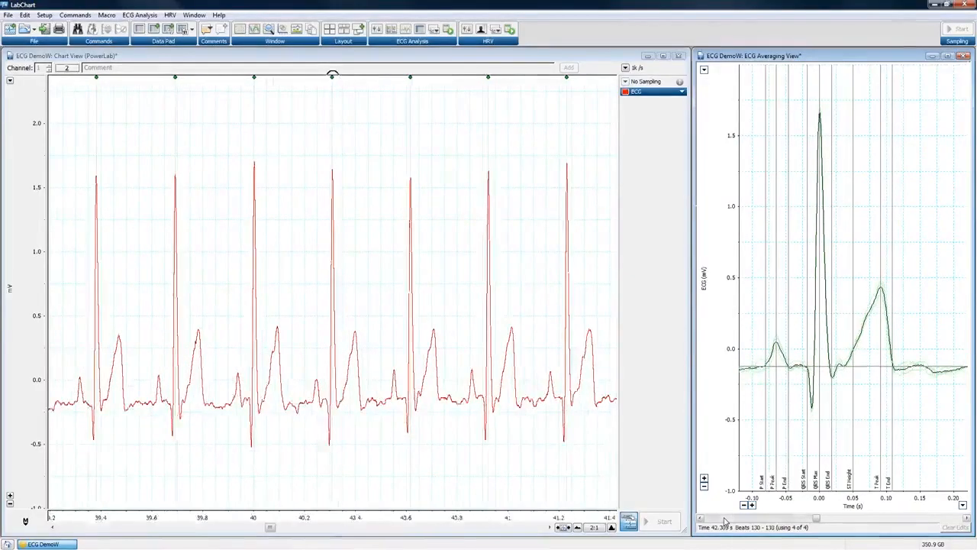
{"action": "right_click", "coordinate": [767, 483]}
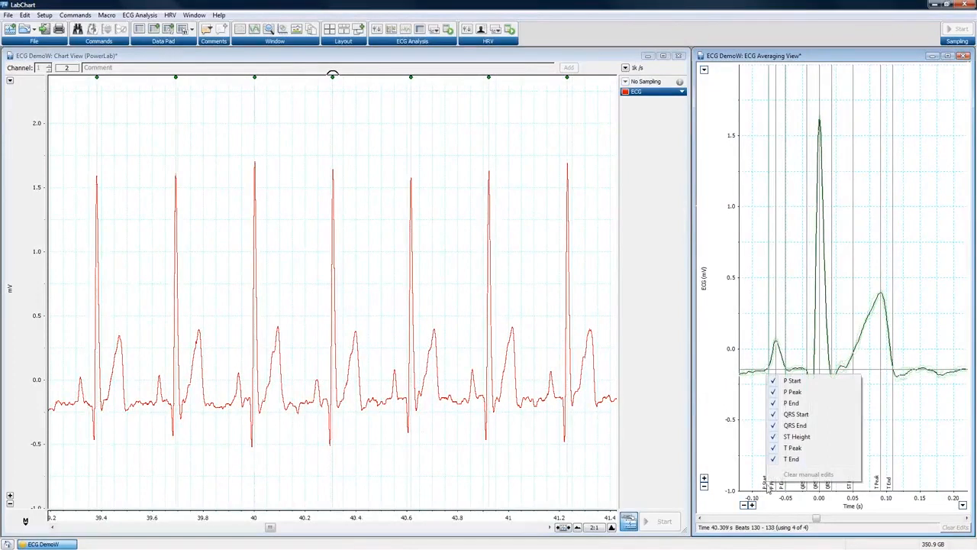
{"action": "left_click", "coordinate": [910, 419]}
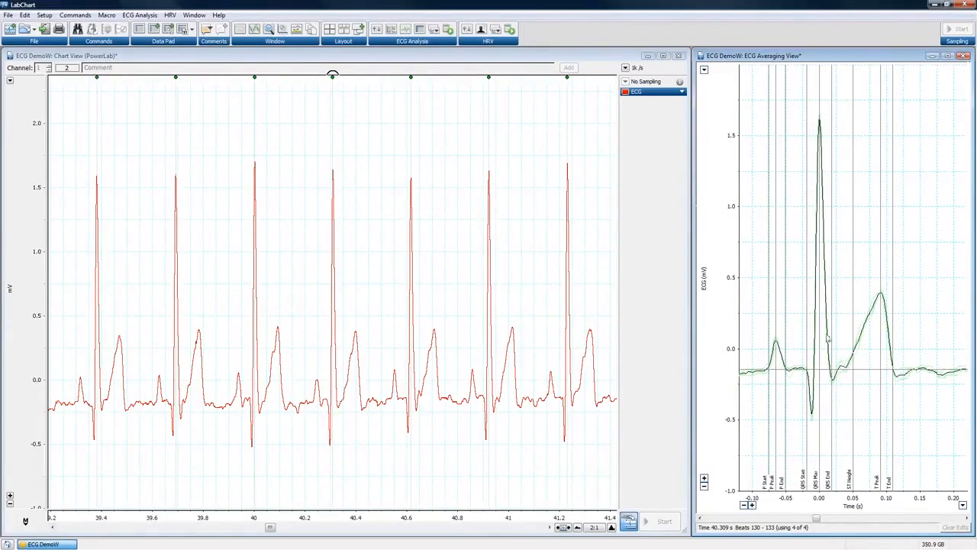
{"action": "right_click", "coordinate": [811, 468]}
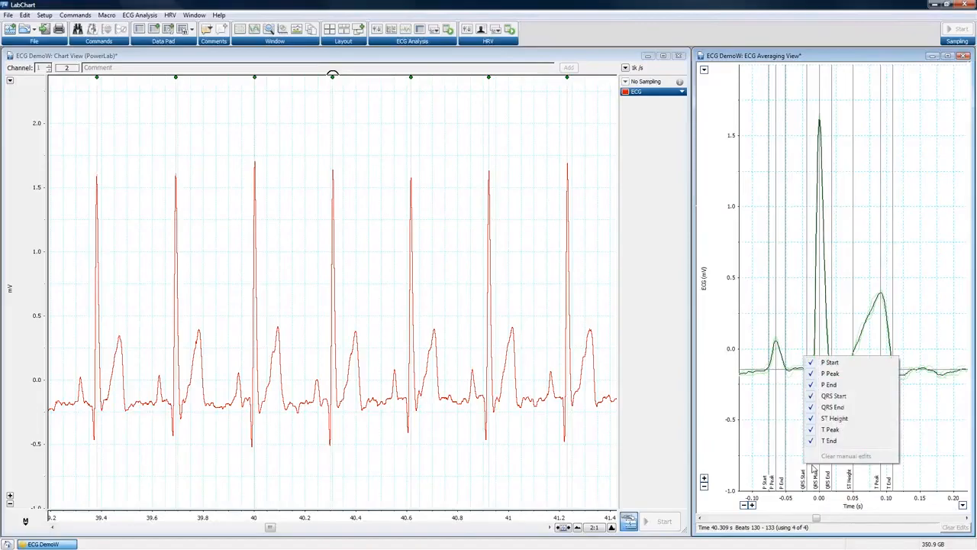
{"action": "left_click", "coordinate": [833, 363]}
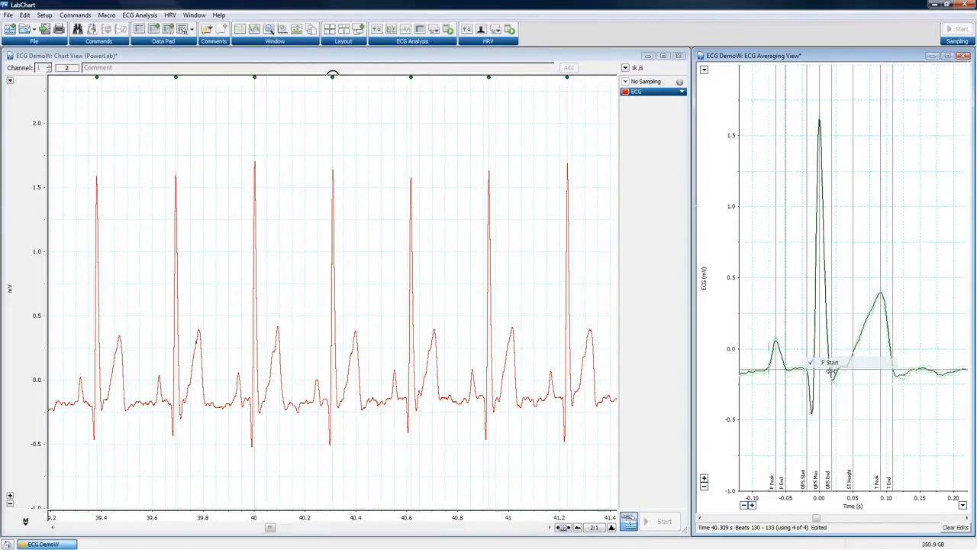
{"action": "right_click", "coordinate": [816, 418]}
{"action": "left_click", "coordinate": [841, 432]}
{"action": "right_click", "coordinate": [830, 395]}
{"action": "left_click", "coordinate": [850, 421]}
{"action": "right_click", "coordinate": [808, 394]}
{"action": "left_click", "coordinate": [823, 399]}
{"action": "right_click", "coordinate": [824, 399]}
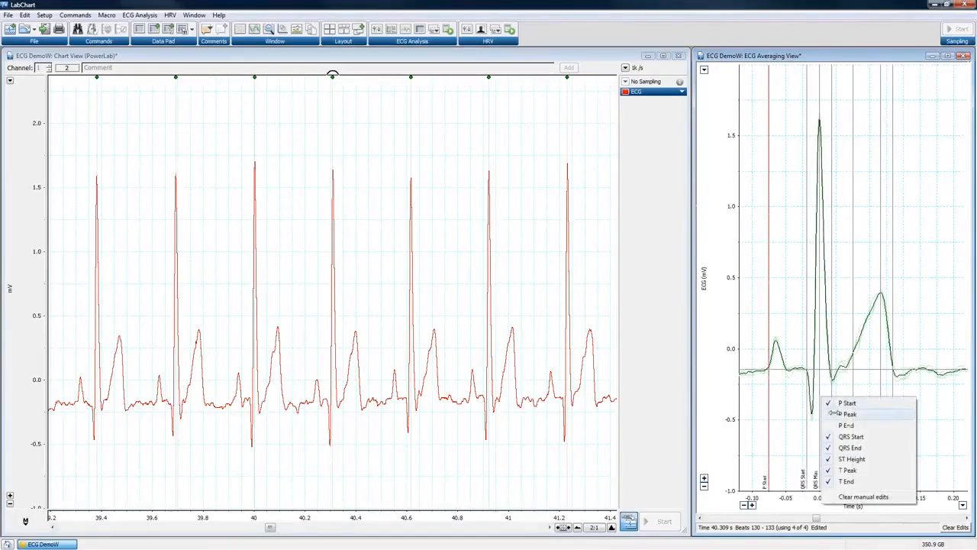
{"action": "left_click", "coordinate": [834, 413]}
{"action": "right_click", "coordinate": [824, 407]}
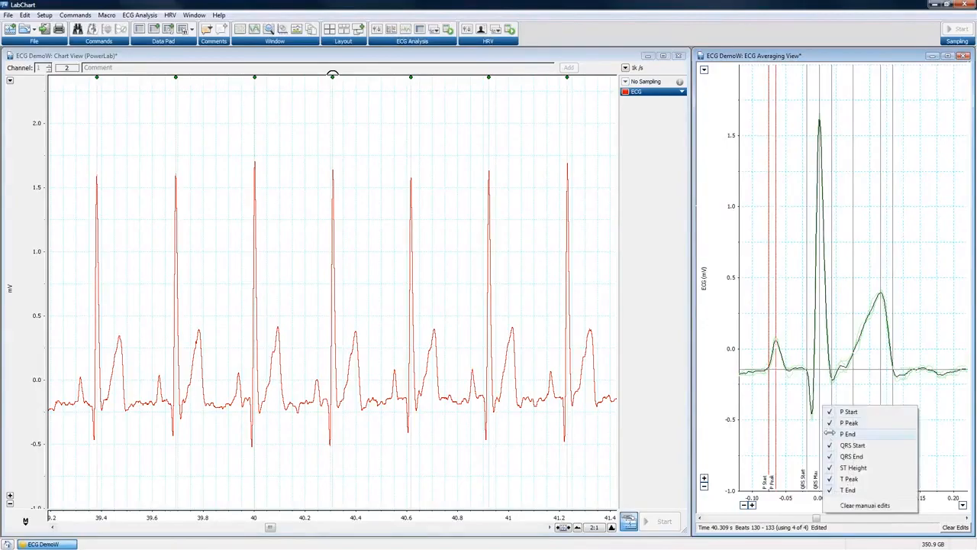
{"action": "left_click", "coordinate": [832, 437]}
{"action": "mouse_move", "coordinate": [786, 424]}
{"action": "left_mouse_down"}
{"action": "mouse_move", "coordinate": [796, 425]}
{"action": "mouse_move", "coordinate": [759, 425]}
{"action": "left_mouse_up"}
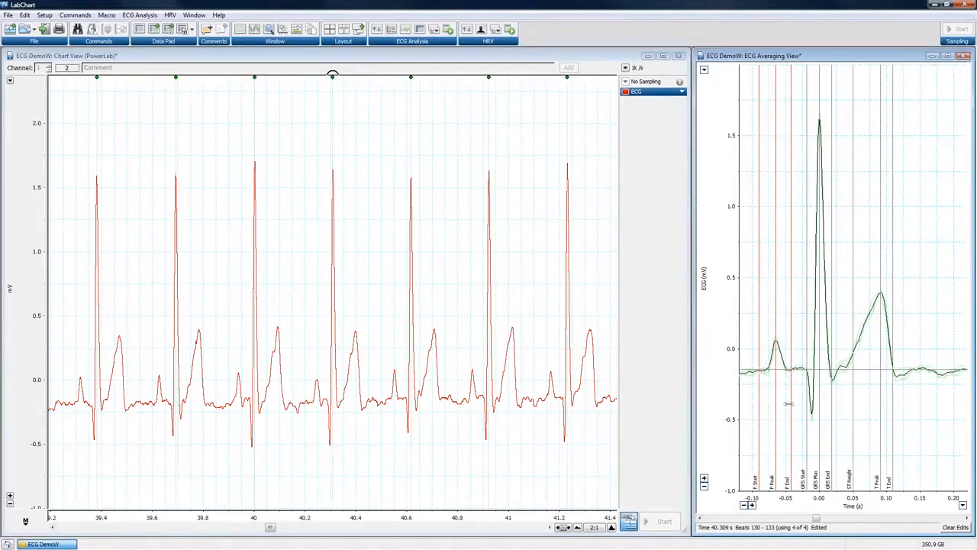
{"action": "right_click", "coordinate": [791, 404]}
{"action": "left_click", "coordinate": [823, 504]}
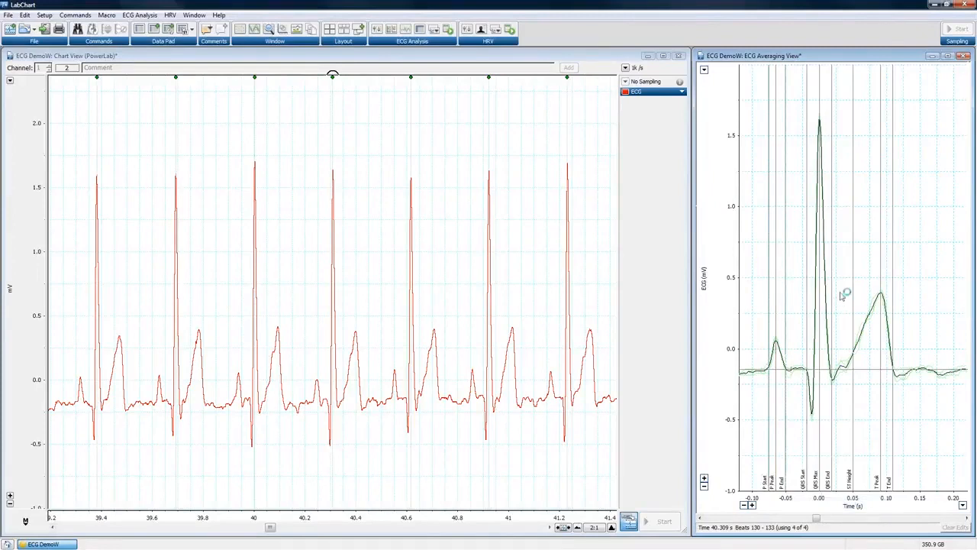
Step the average back to beats 106–109, then close the ECG Averaging View.
{"action": "left_click", "coordinate": [795, 519]}
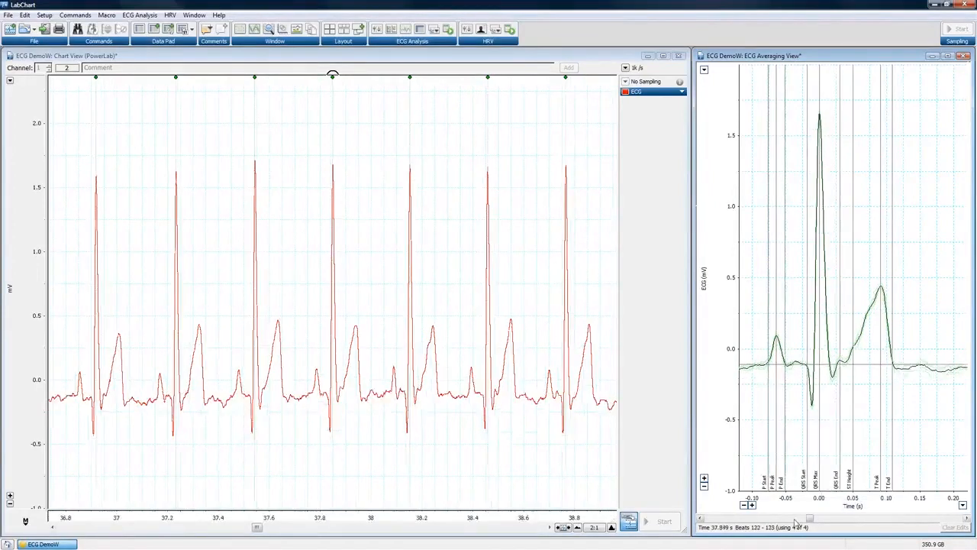
{"action": "left_click", "coordinate": [785, 519]}
{"action": "left_click", "coordinate": [785, 519]}
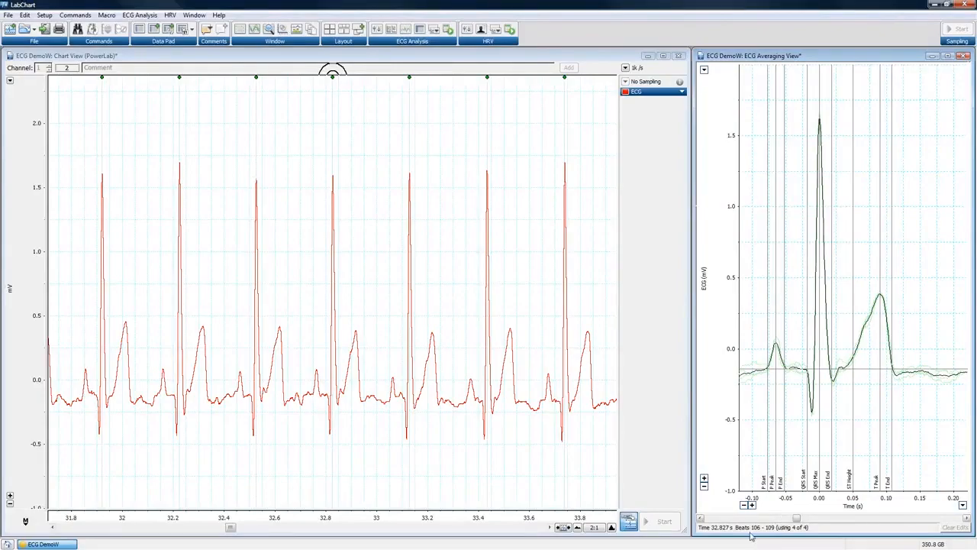
{"action": "left_click", "coordinate": [964, 56]}
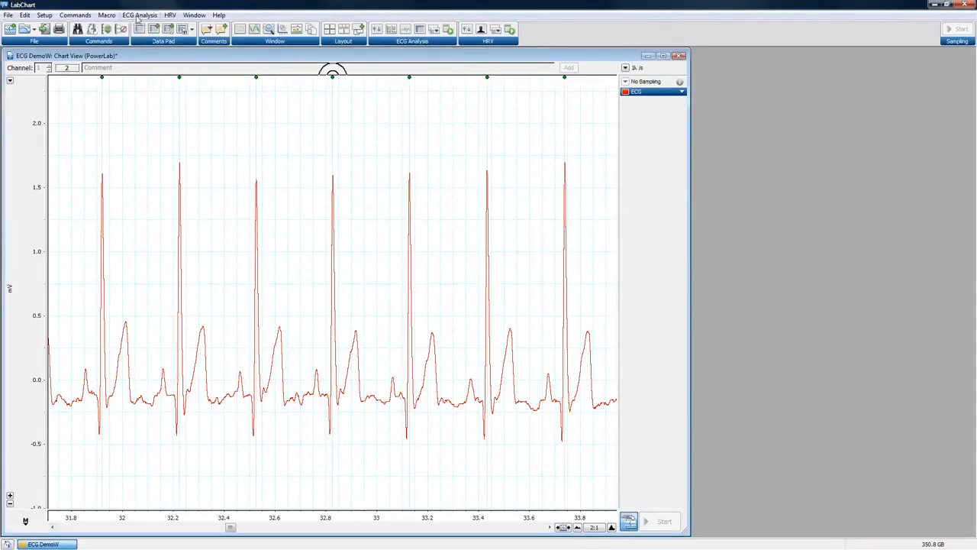
Open the ECG Analysis Table View, move it off the trace and maximize it.
{"action": "left_click", "coordinate": [139, 15]}
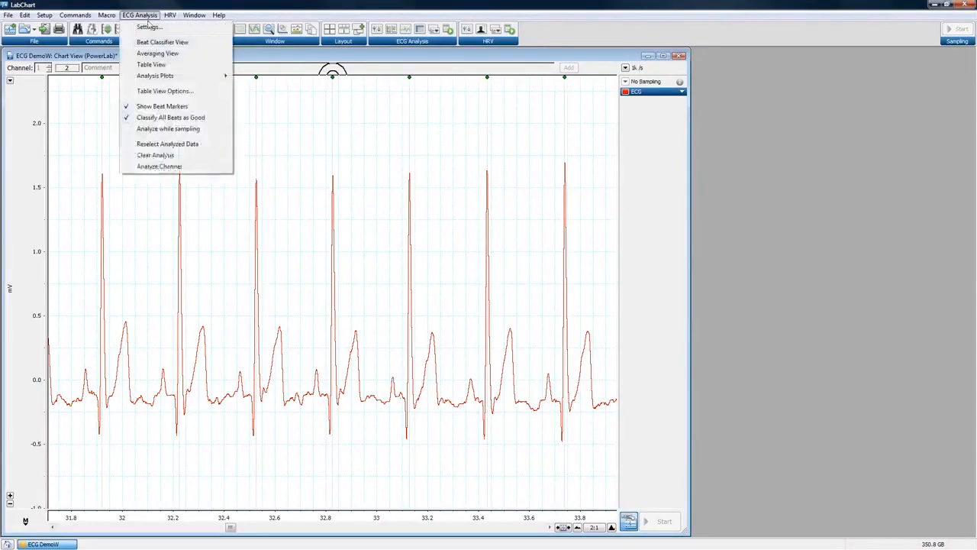
{"action": "left_click", "coordinate": [163, 64]}
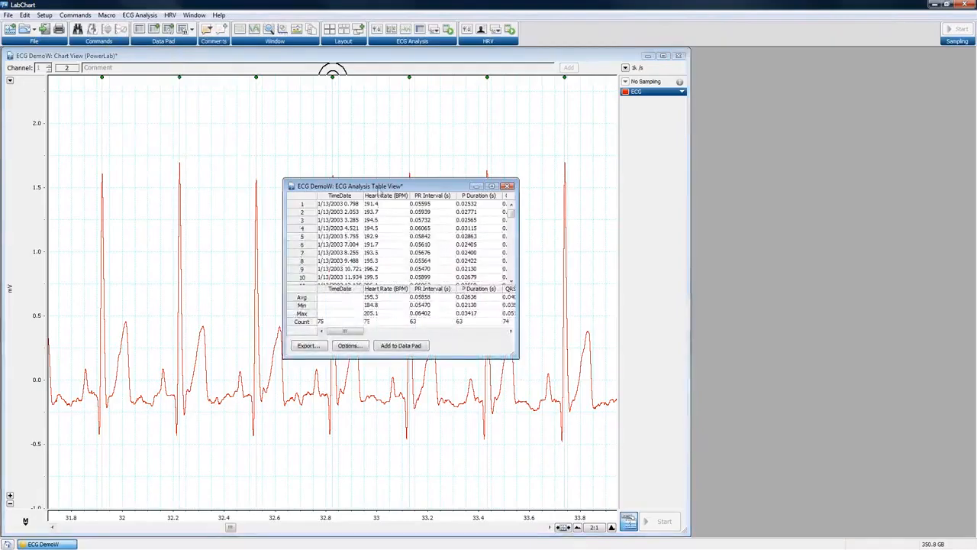
{"action": "left_click_drag", "start_coordinate": [390, 188], "coordinate": [764, 127]}
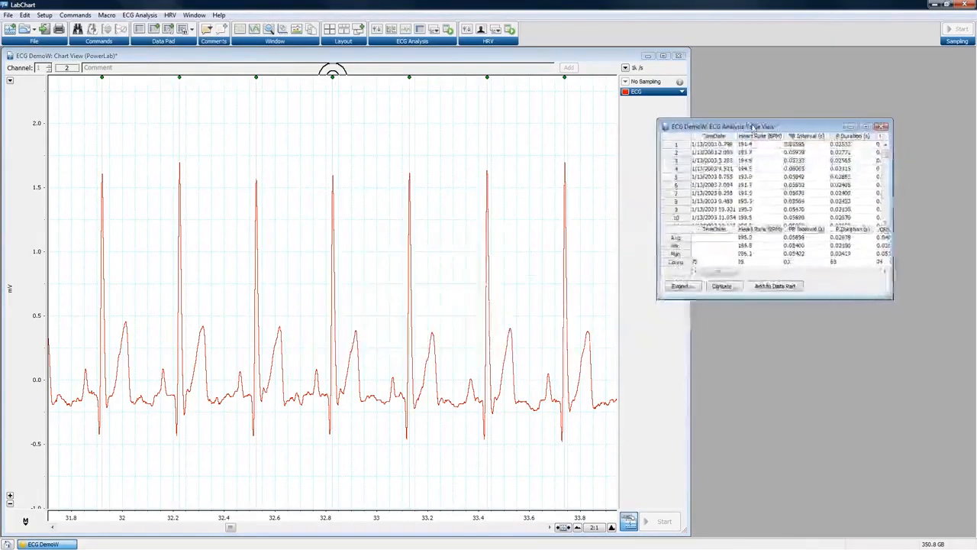
{"action": "left_click", "coordinate": [867, 126]}
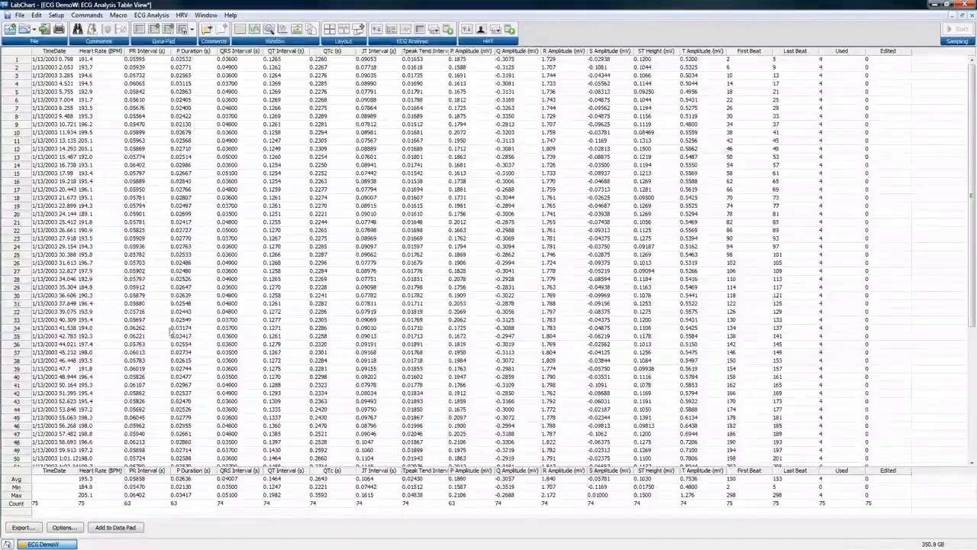
{"action": "left_click", "coordinate": [128, 313]}
{"action": "scroll", "coordinate": [153, 328], "scroll_direction": "down", "scroll_amount": 7}
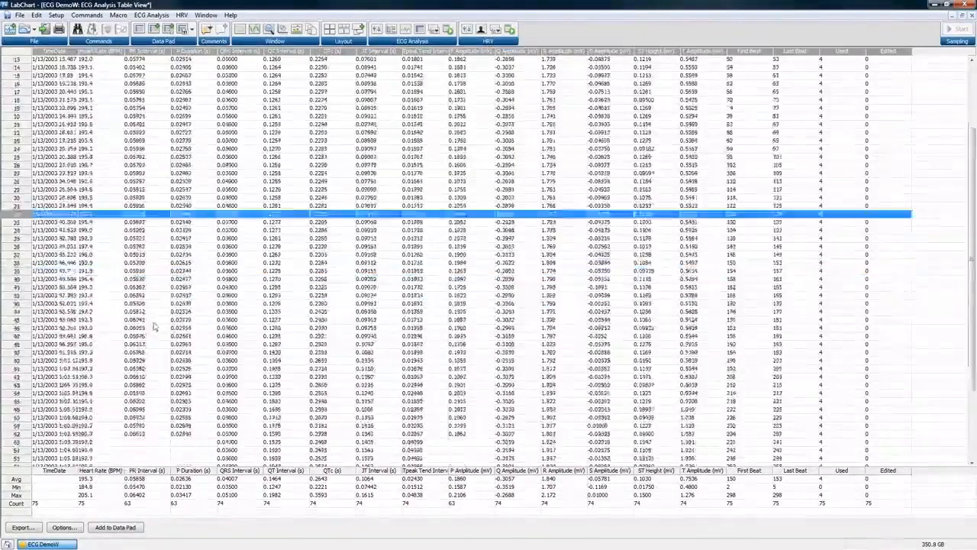
{"action": "scroll", "coordinate": [153, 328], "scroll_direction": "down", "scroll_amount": 1}
{"action": "left_click", "coordinate": [141, 353]}
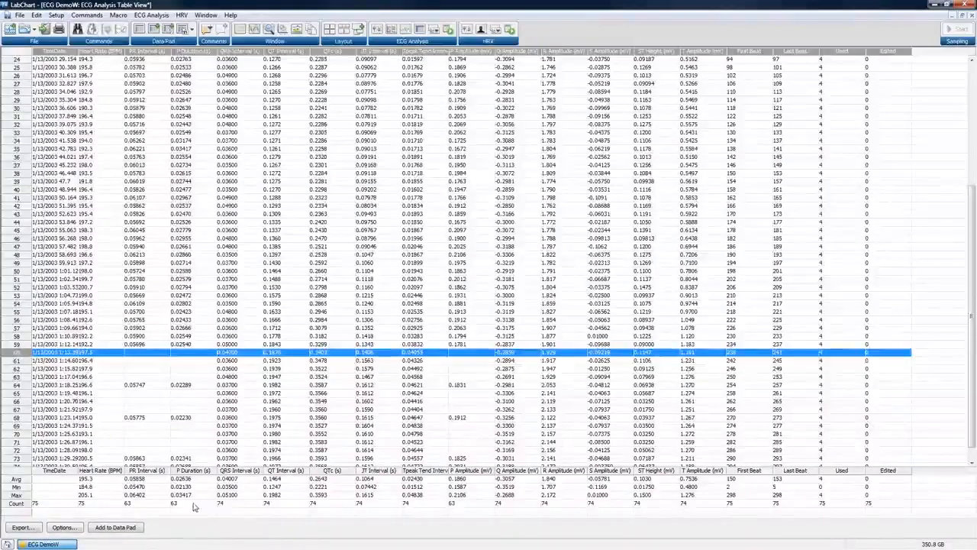
{"action": "left_click", "coordinate": [220, 508]}
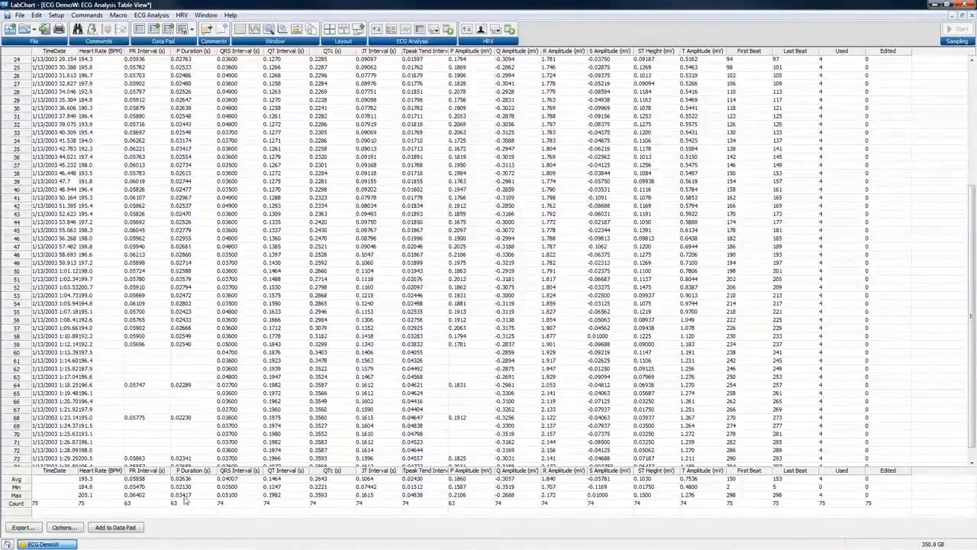
{"action": "left_click", "coordinate": [22, 527]}
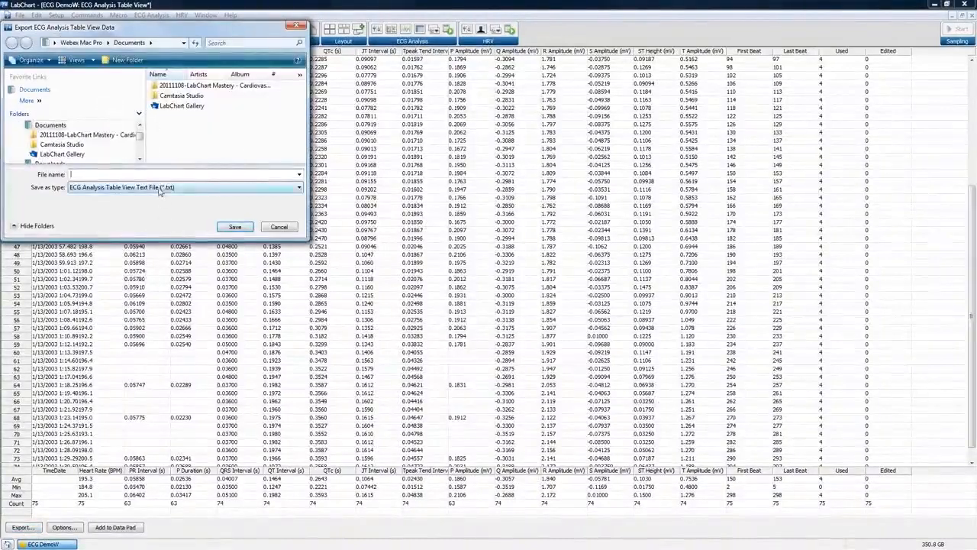
{"action": "left_click", "coordinate": [160, 187]}
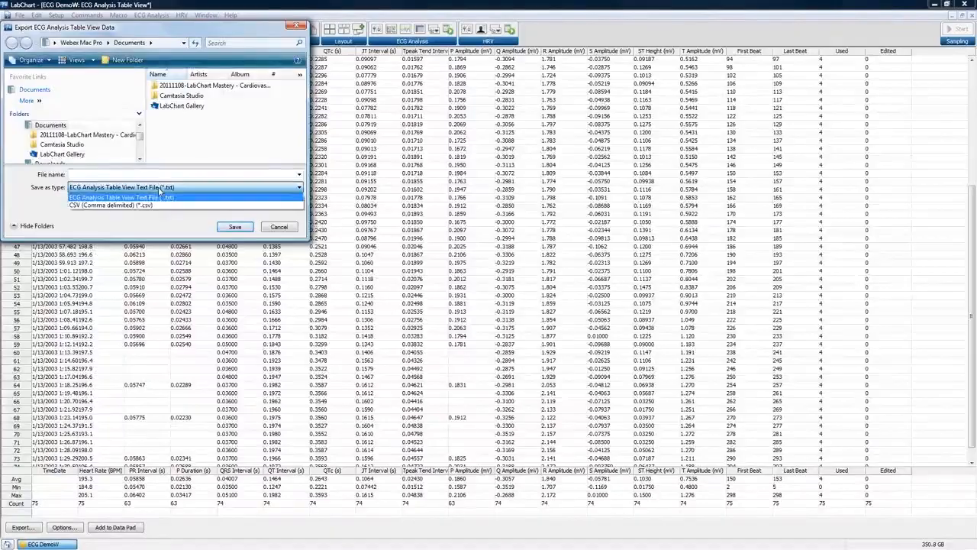
{"action": "left_click", "coordinate": [279, 229]}
{"action": "left_click", "coordinate": [279, 228]}
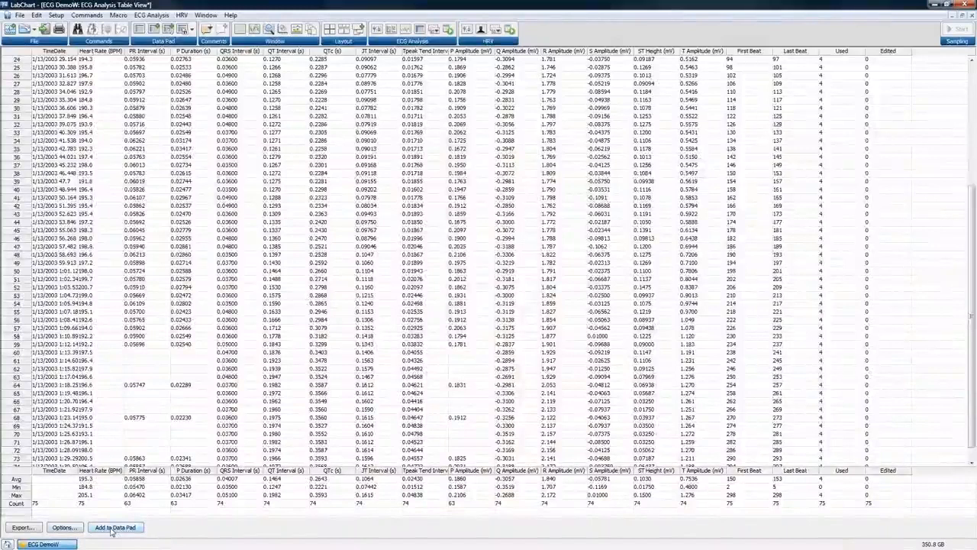
{"action": "left_click", "coordinate": [65, 527]}
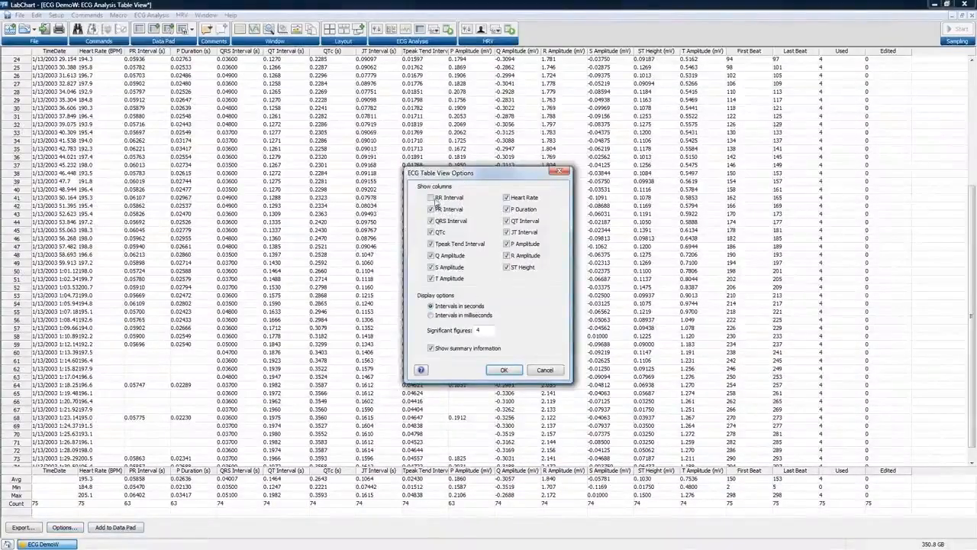
{"action": "left_click", "coordinate": [431, 197]}
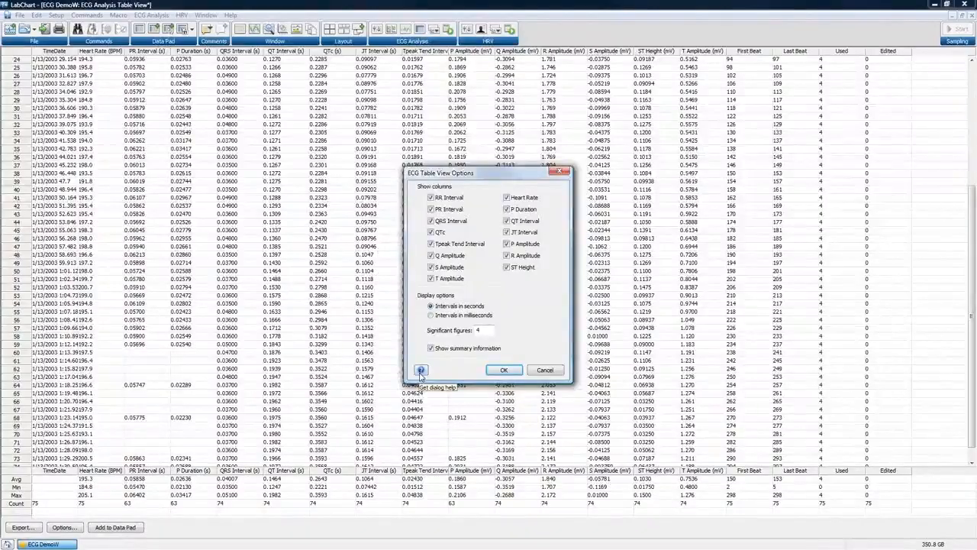
{"action": "left_click", "coordinate": [544, 370]}
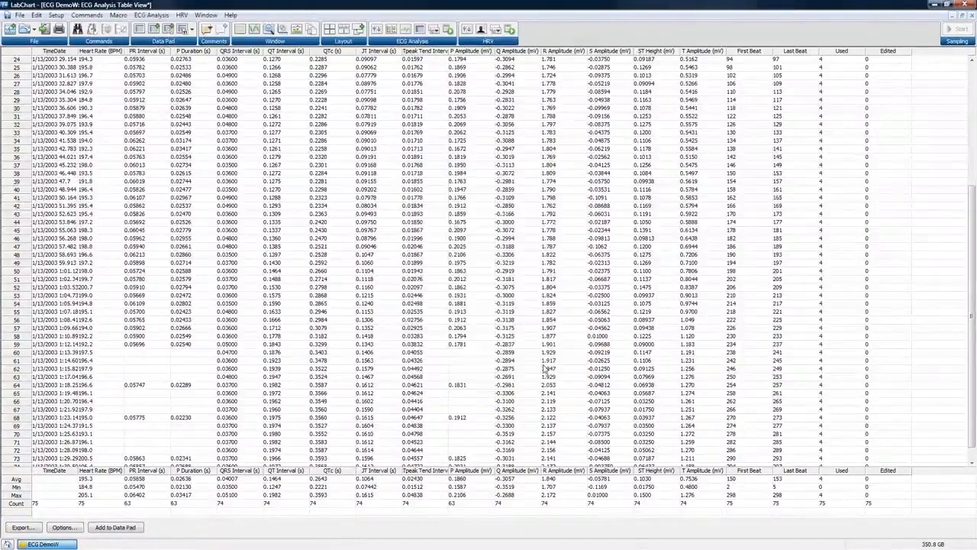
Close the ECG analysis Table View, leaving the Table View Options unchanged.
{"action": "left_click", "coordinate": [972, 15]}
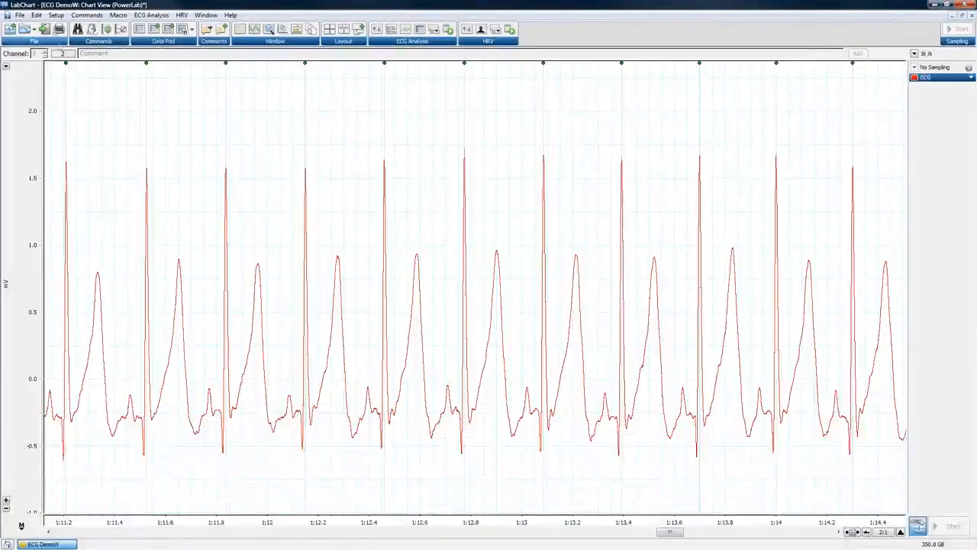
{"action": "left_click", "coordinate": [151, 15]}
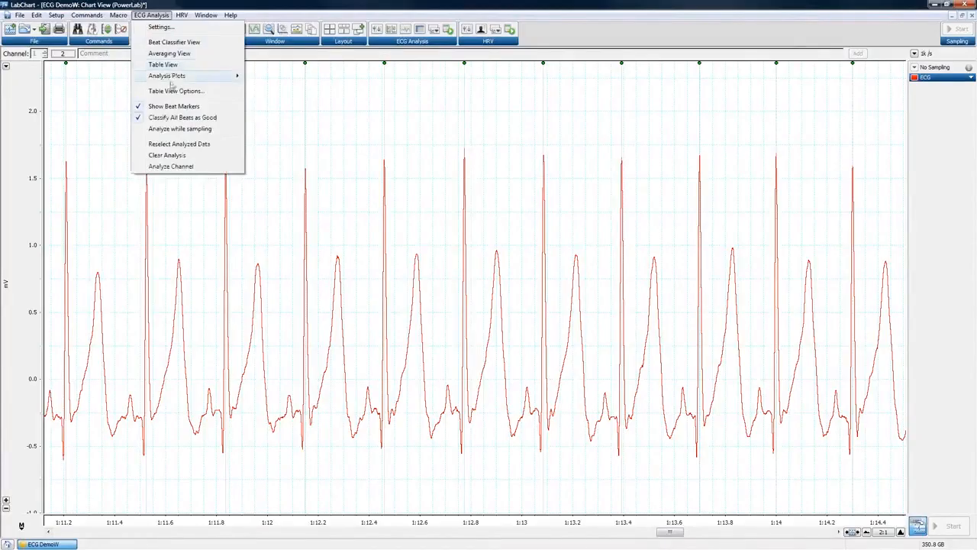
{"action": "left_click", "coordinate": [175, 92]}
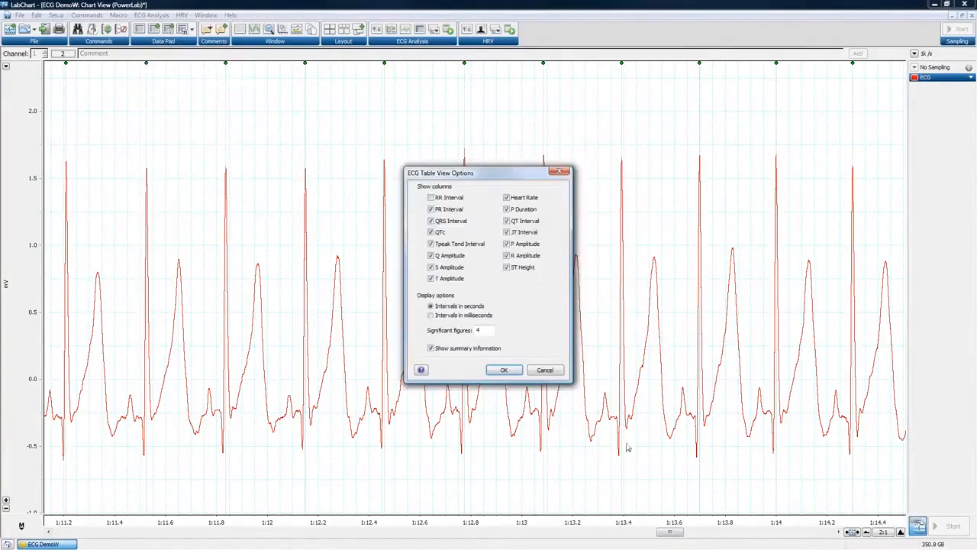
{"action": "left_click", "coordinate": [557, 372]}
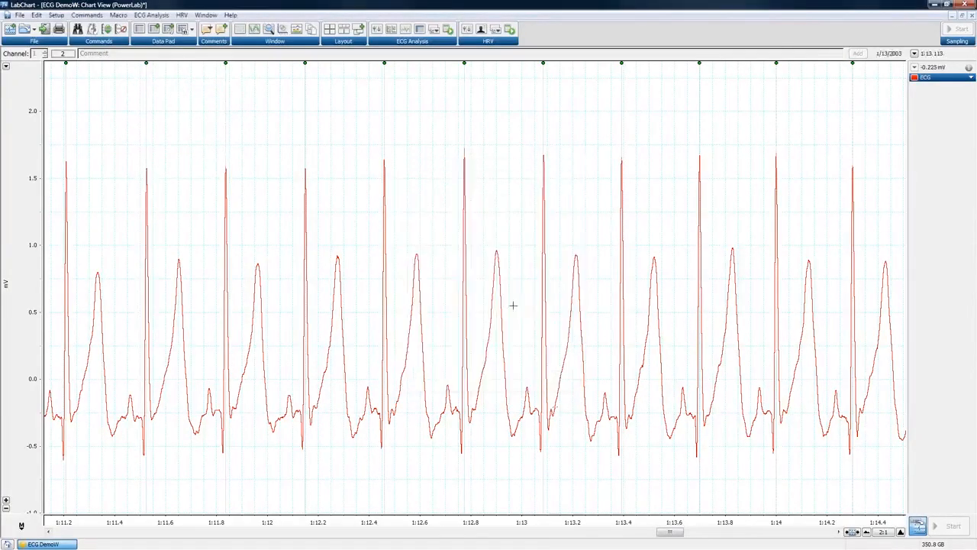
Bring up the ECG Analysis menu again, ready at its Analysis Plots submenu.
{"action": "left_click", "coordinate": [154, 16]}
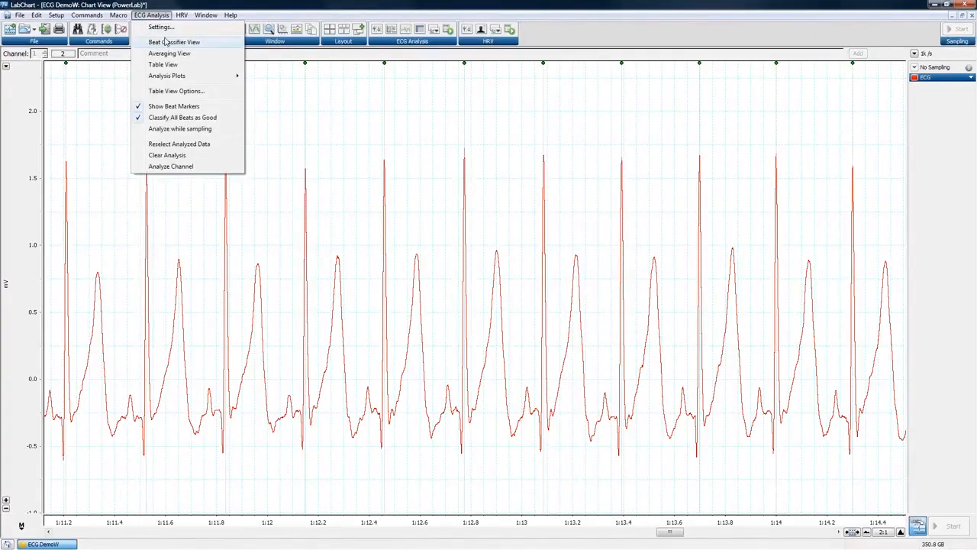
{"action": "left_click", "coordinate": [443, 165]}
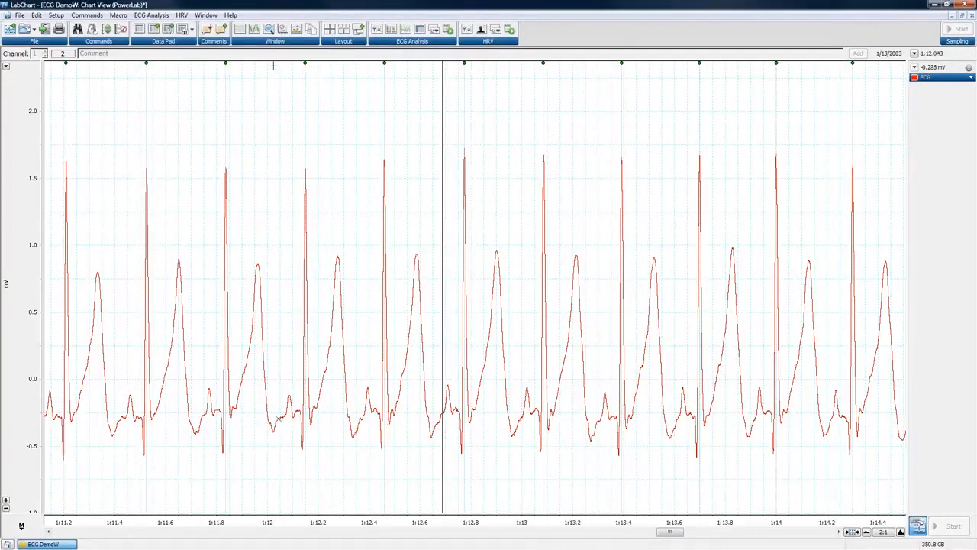
{"action": "left_click", "coordinate": [163, 15]}
{"action": "mouse_move", "coordinate": [176, 78]}
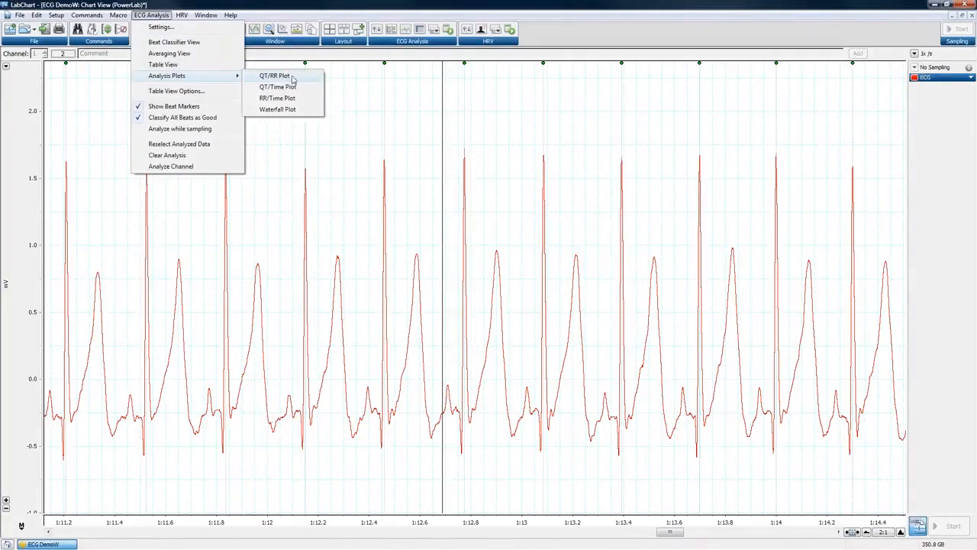
Open the QT/RR Plot and QT/Time Plot and tile them beside the chart view.
{"action": "left_click", "coordinate": [292, 79]}
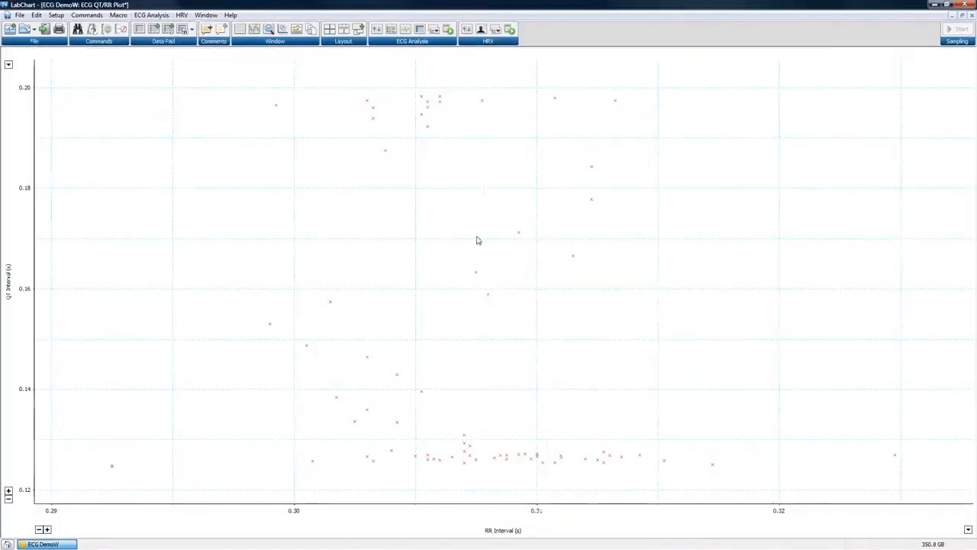
{"action": "left_click", "coordinate": [436, 31]}
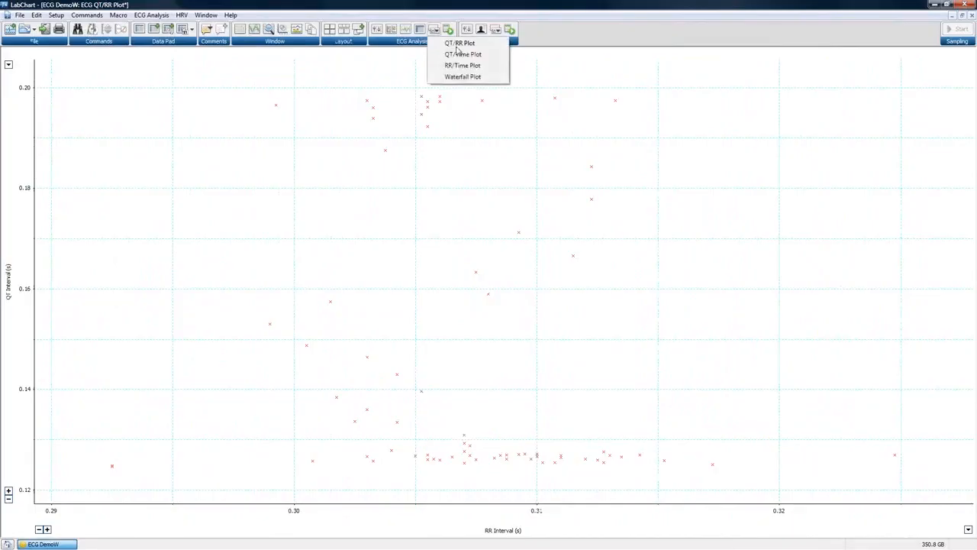
{"action": "left_click", "coordinate": [460, 54]}
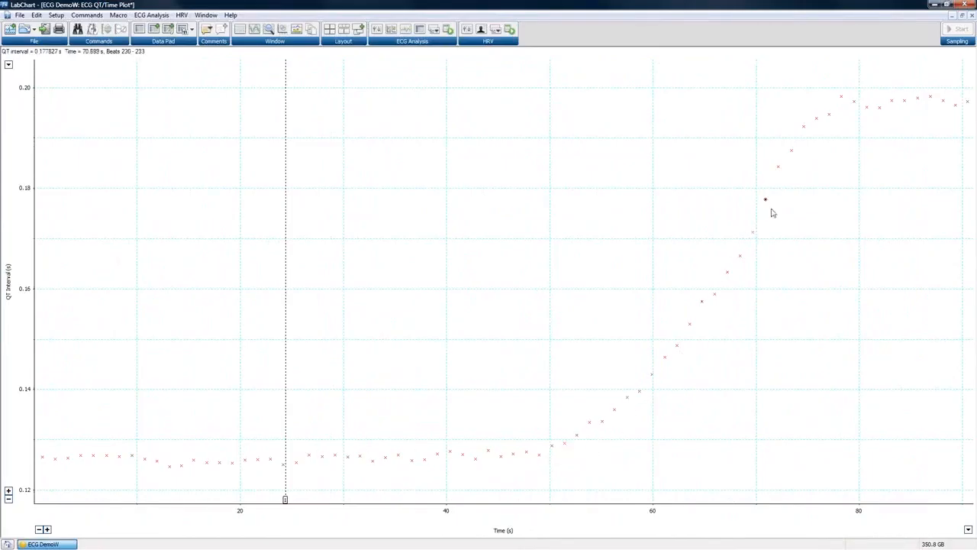
{"action": "left_click", "coordinate": [329, 29]}
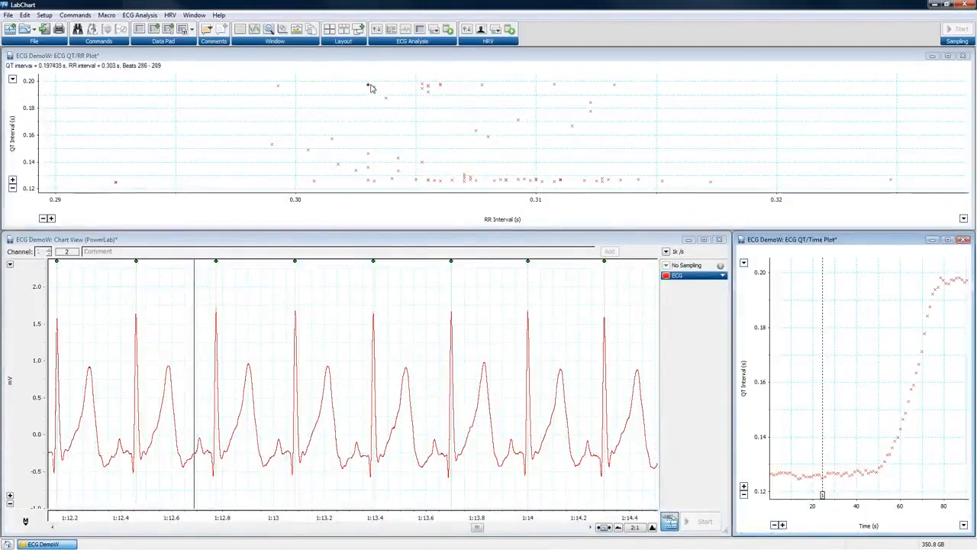
{"action": "left_click", "coordinate": [369, 156]}
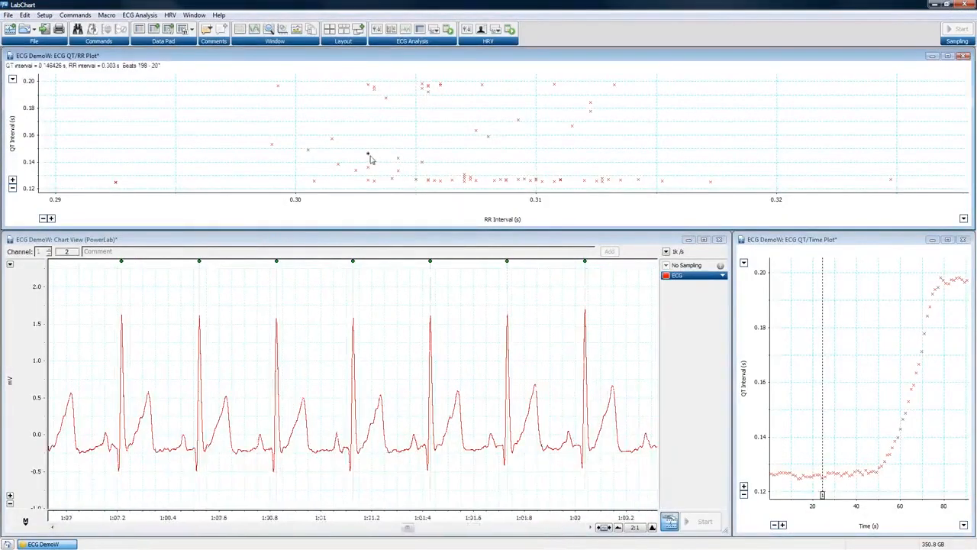
{"action": "left_click", "coordinate": [920, 370]}
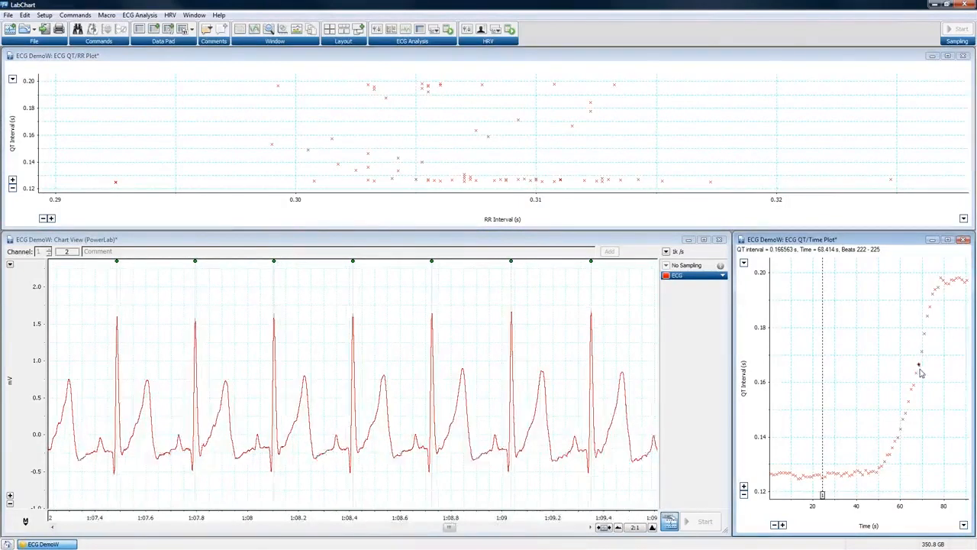
{"action": "left_click", "coordinate": [917, 386]}
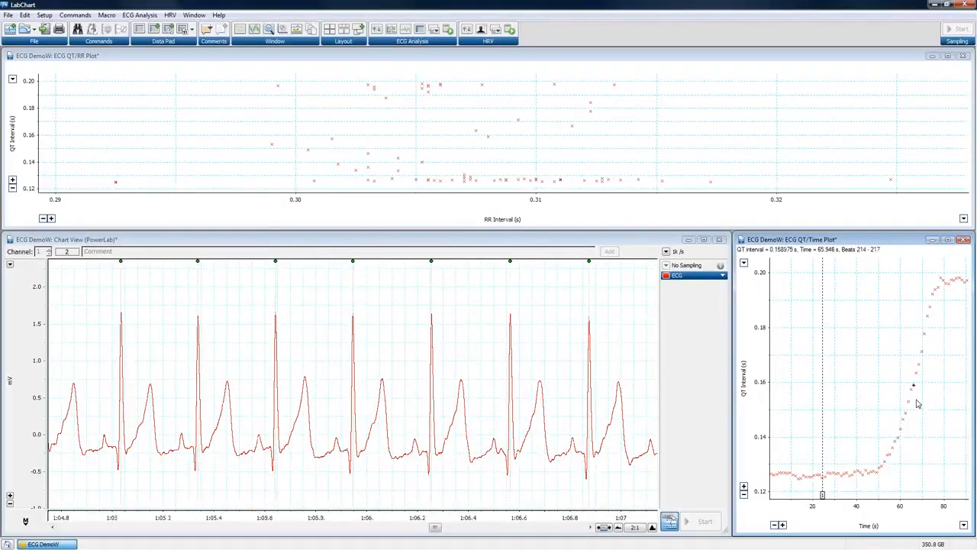
{"action": "left_click", "coordinate": [901, 431]}
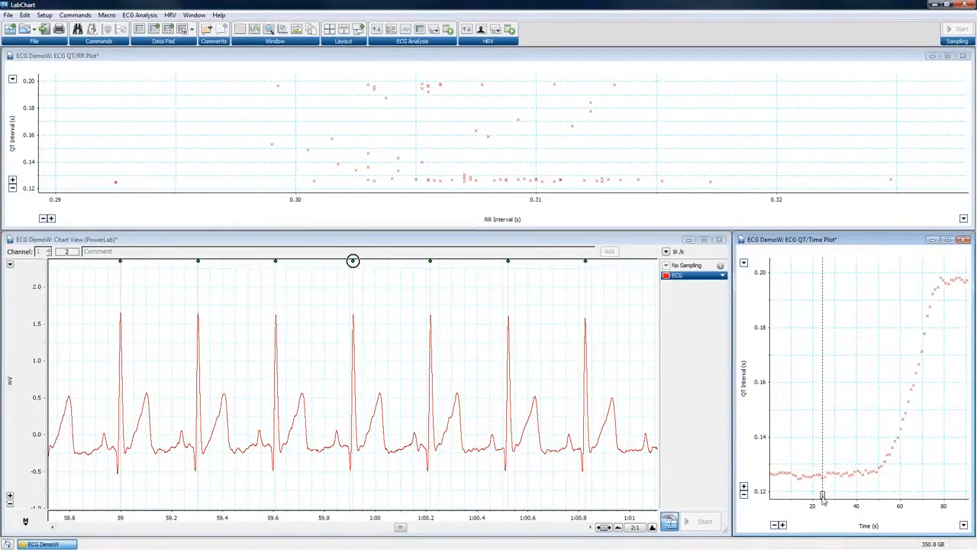
{"action": "left_click", "coordinate": [209, 31]}
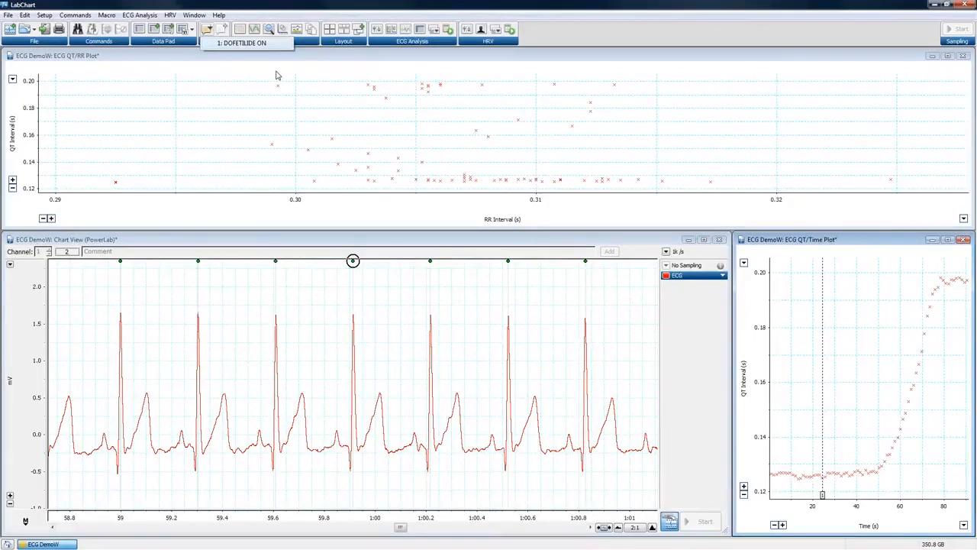
{"action": "left_click", "coordinate": [829, 422]}
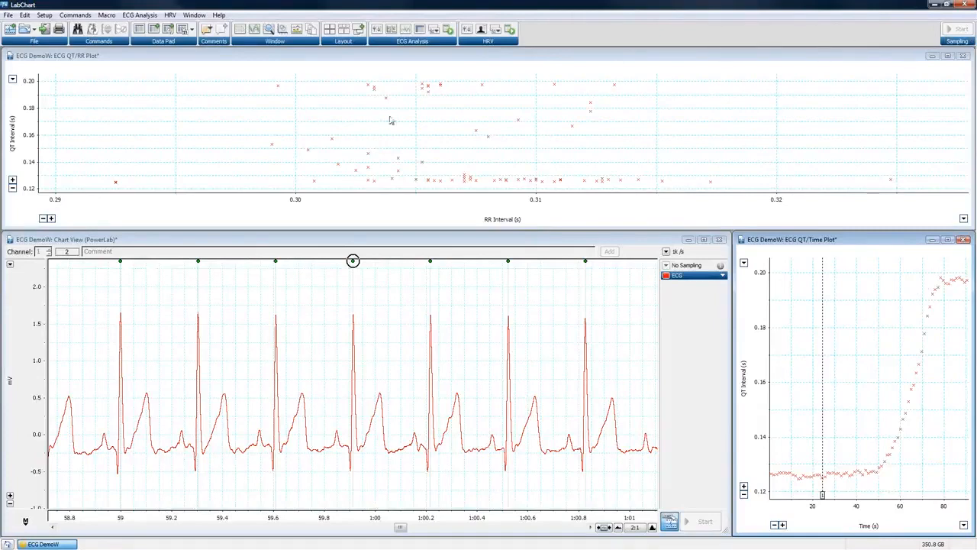
{"action": "left_click", "coordinate": [25, 16]}
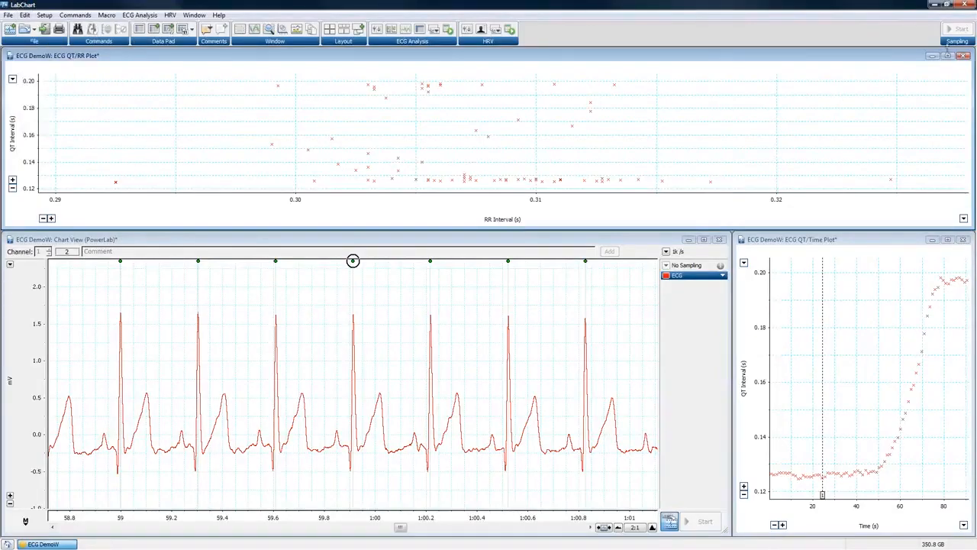
Close the QT/RR and QT/Time plots, then view and close an enlarged RR/Time Plot.
{"action": "left_click", "coordinate": [964, 56]}
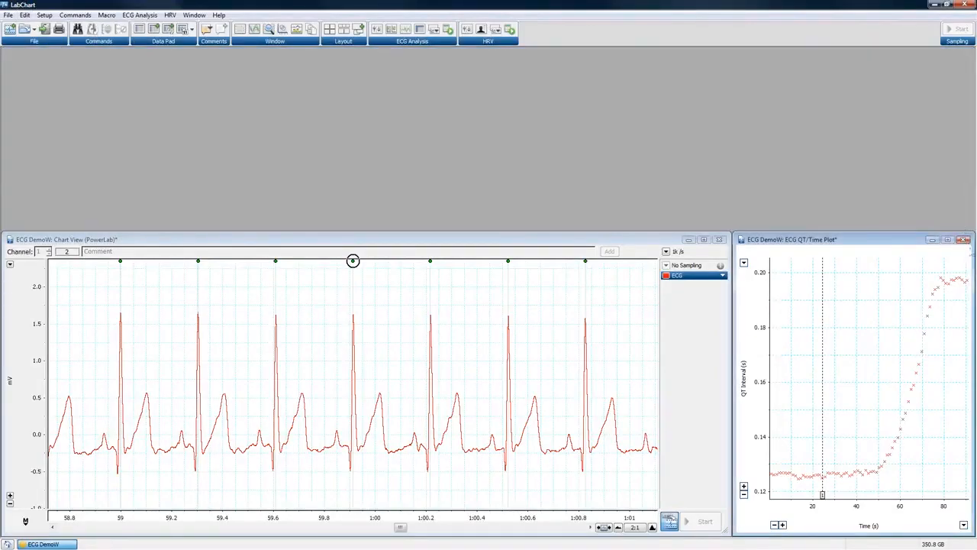
{"action": "left_click", "coordinate": [965, 240]}
{"action": "left_click", "coordinate": [140, 15]}
{"action": "mouse_move", "coordinate": [162, 77]}
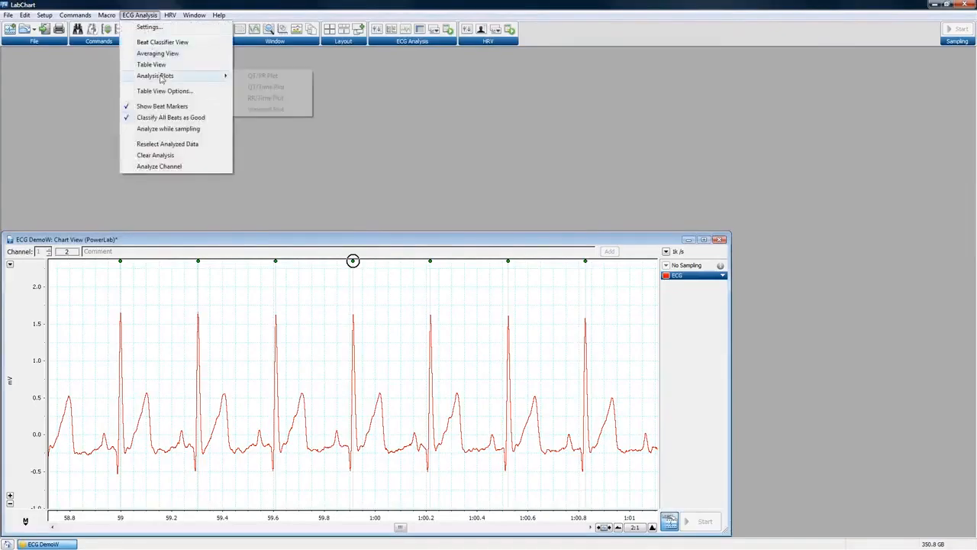
{"action": "left_click", "coordinate": [268, 99]}
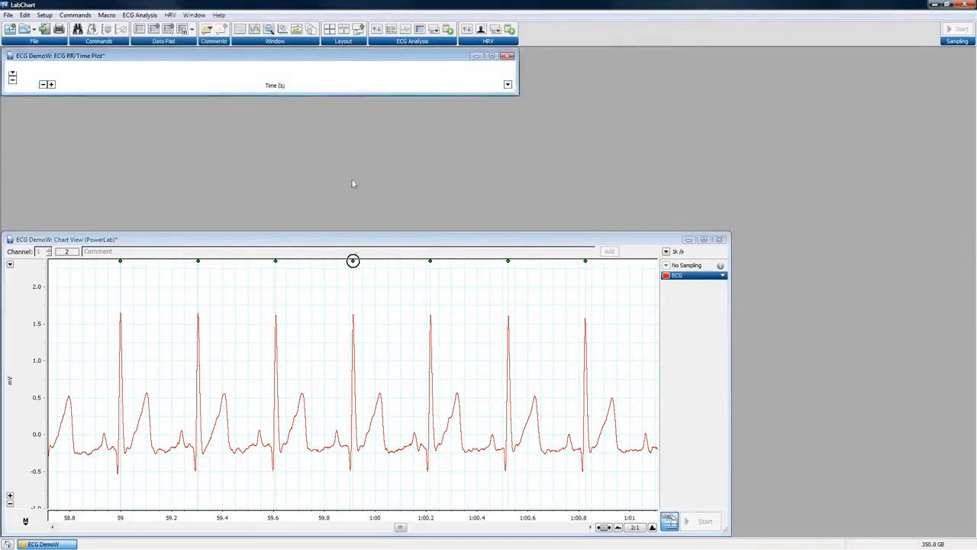
{"action": "left_click_drag", "start_coordinate": [517, 97], "coordinate": [700, 197]}
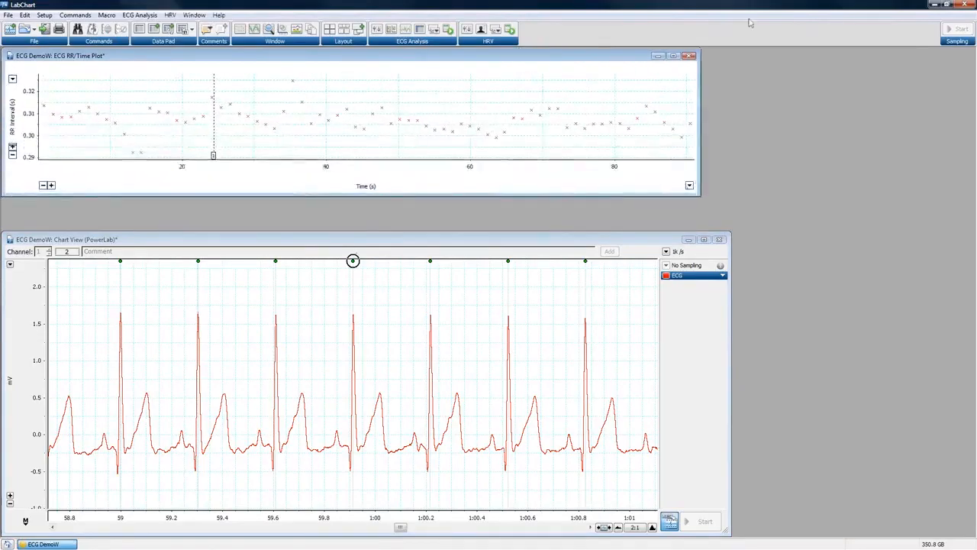
{"action": "left_click", "coordinate": [689, 56]}
Open the 3-D ECG Waterfall Plot from the Analysis Plots submenu.
{"action": "left_click", "coordinate": [137, 15]}
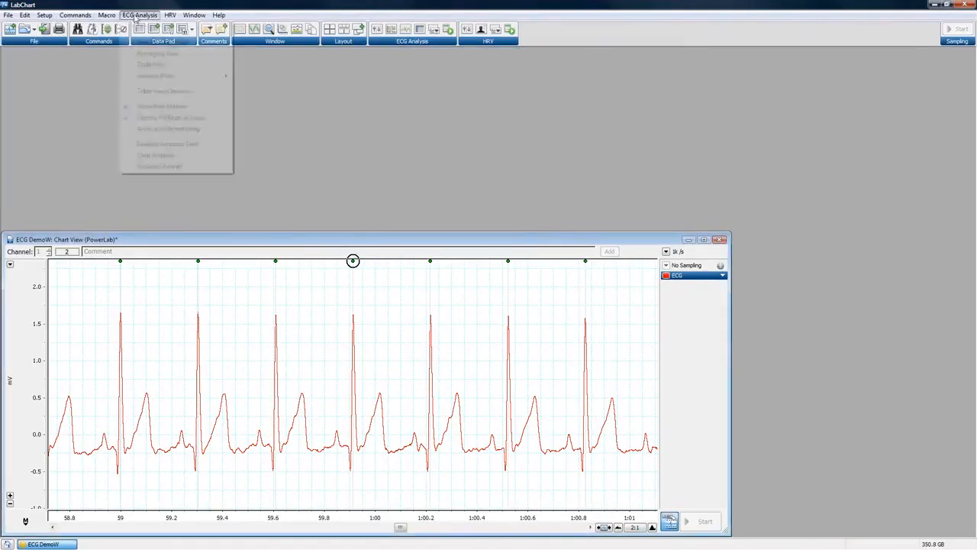
{"action": "mouse_move", "coordinate": [164, 76]}
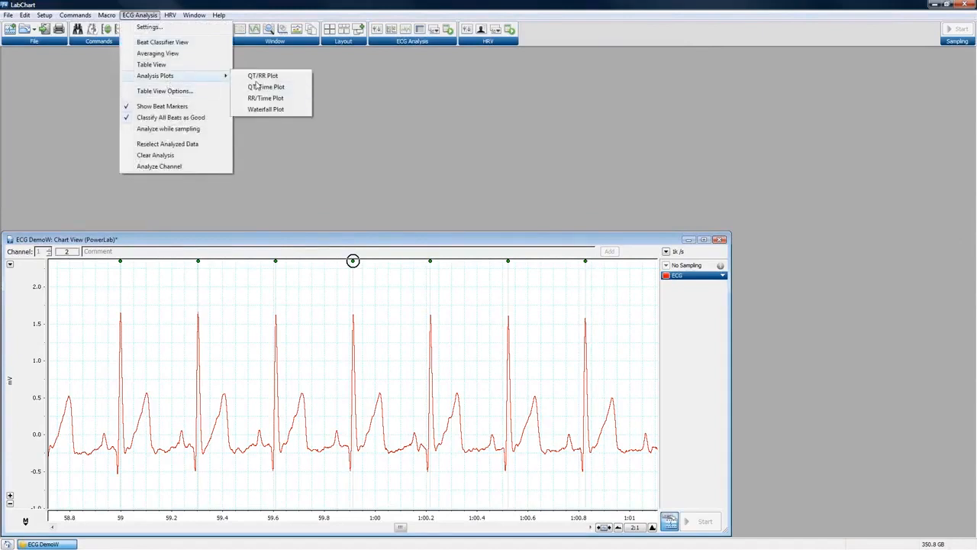
{"action": "left_click", "coordinate": [301, 115]}
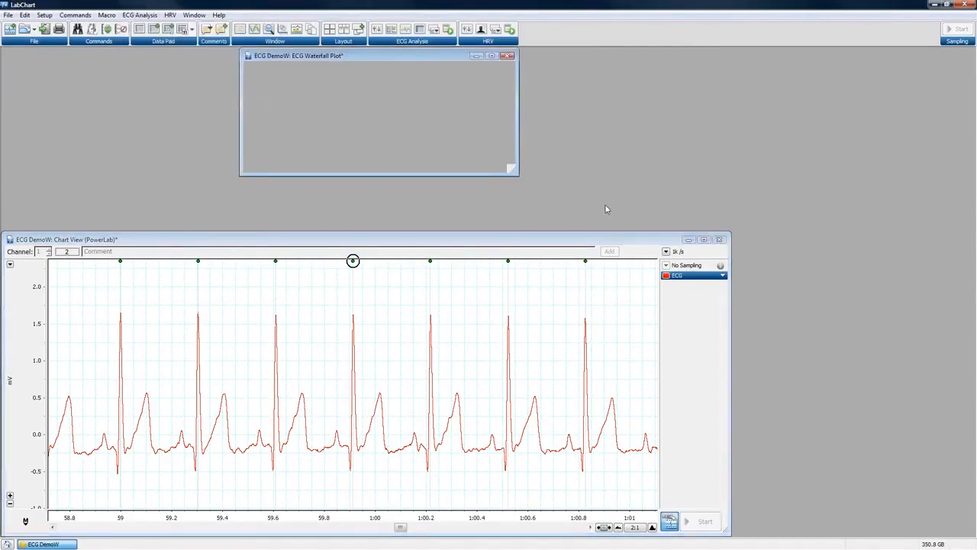
Enlarge and move the Waterfall Plot window, then rotate the 3-D plot through several angles.
{"action": "left_click_drag", "start_coordinate": [514, 173], "coordinate": [740, 288]}
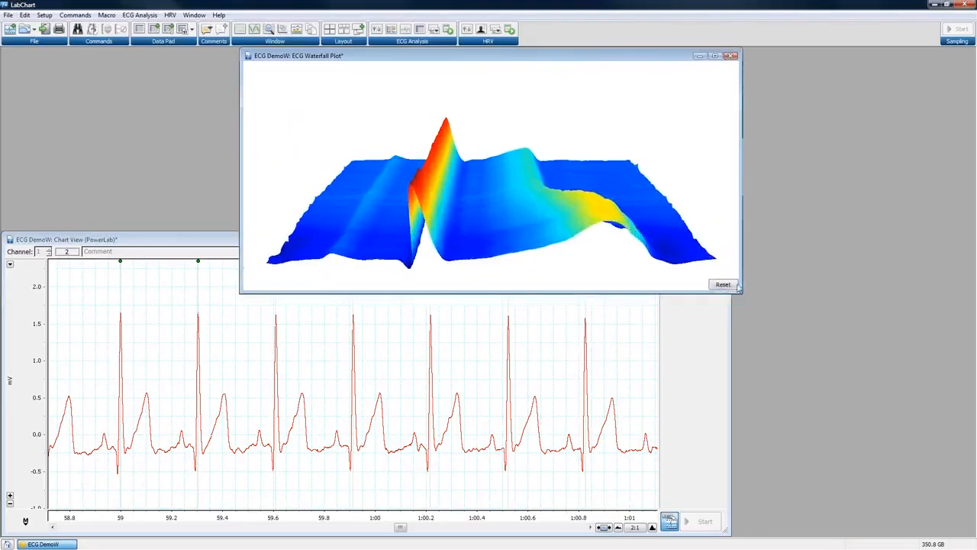
{"action": "left_click_drag", "start_coordinate": [507, 56], "coordinate": [643, 83]}
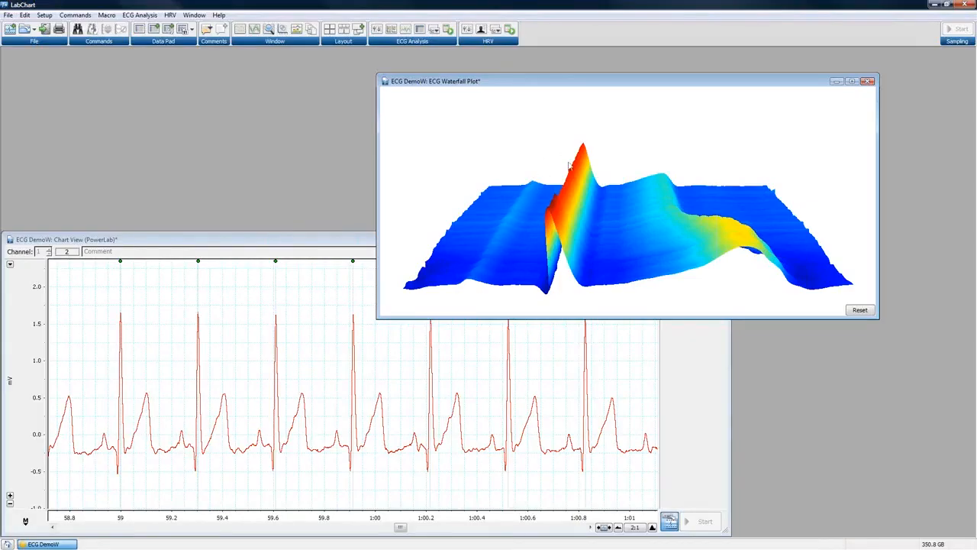
{"action": "left_click_drag", "start_coordinate": [733, 278], "coordinate": [754, 238]}
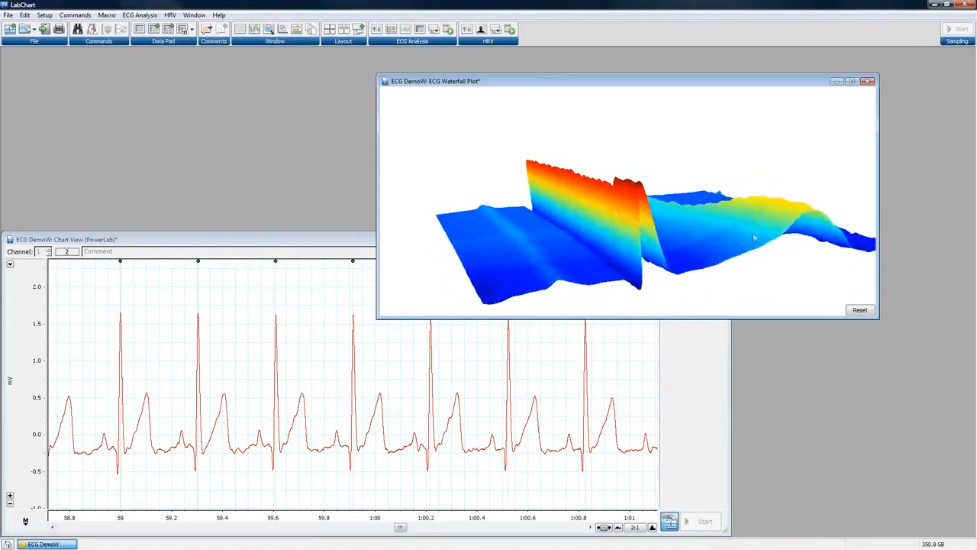
{"action": "left_click_drag", "start_coordinate": [772, 278], "coordinate": [644, 177]}
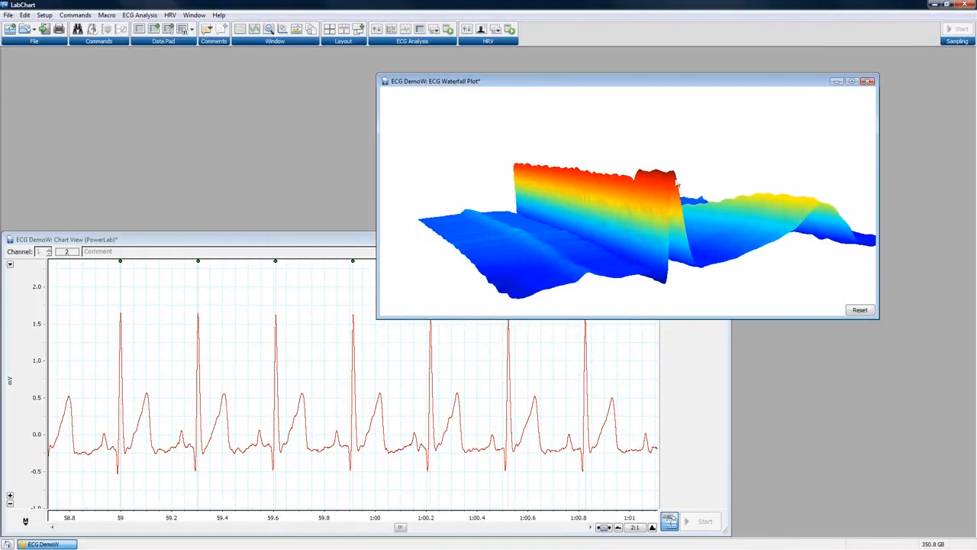
{"action": "left_click_drag", "start_coordinate": [815, 274], "coordinate": [670, 242]}
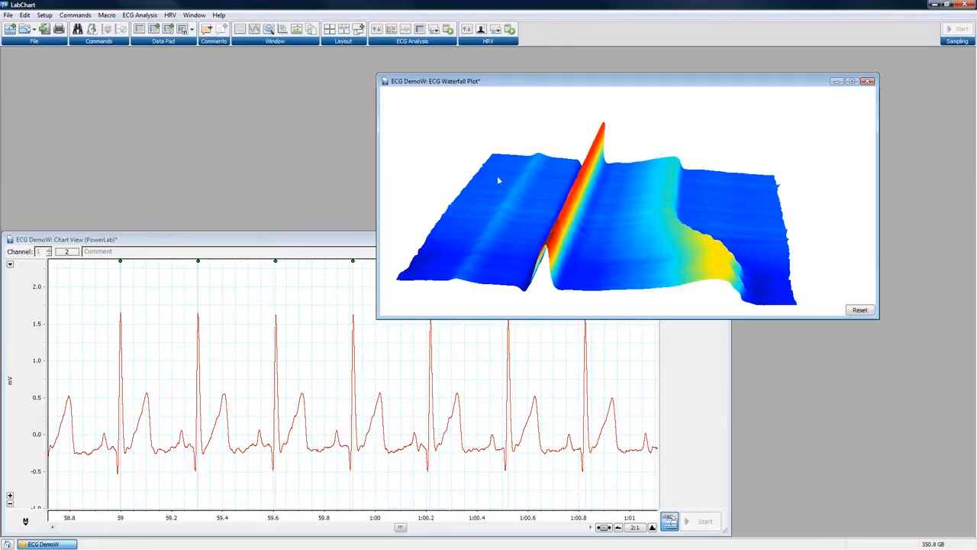
{"action": "left_click_drag", "start_coordinate": [486, 231], "coordinate": [547, 157]}
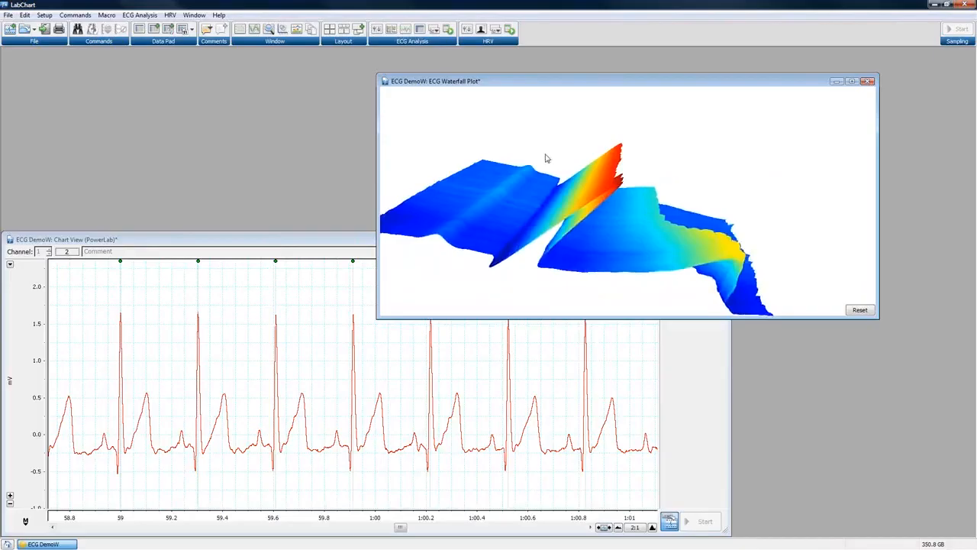
{"action": "left_click_drag", "start_coordinate": [602, 248], "coordinate": [459, 238]}
Tilt the waterfall to frontal and other views, reset its view, then close it.
{"action": "left_click_drag", "start_coordinate": [578, 172], "coordinate": [582, 262]}
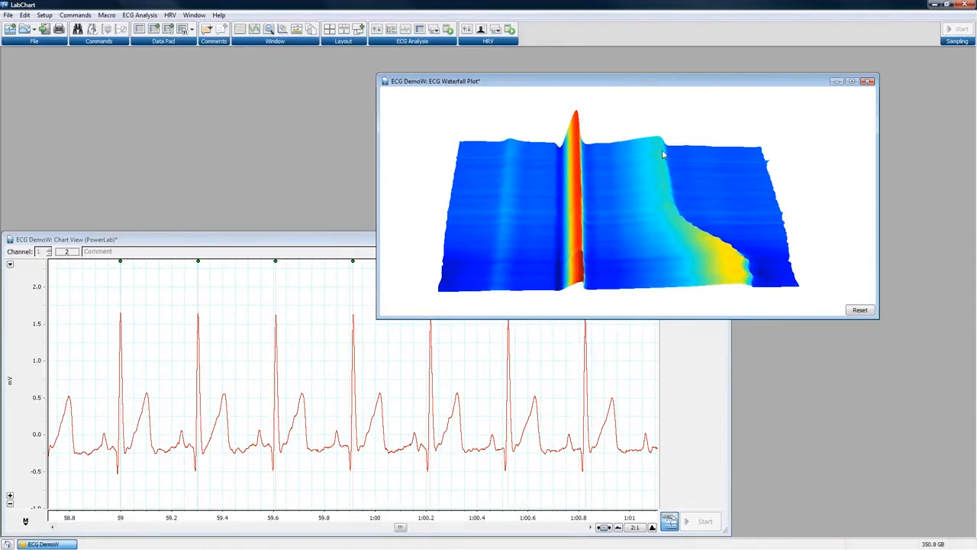
{"action": "left_click_drag", "start_coordinate": [594, 294], "coordinate": [580, 112]}
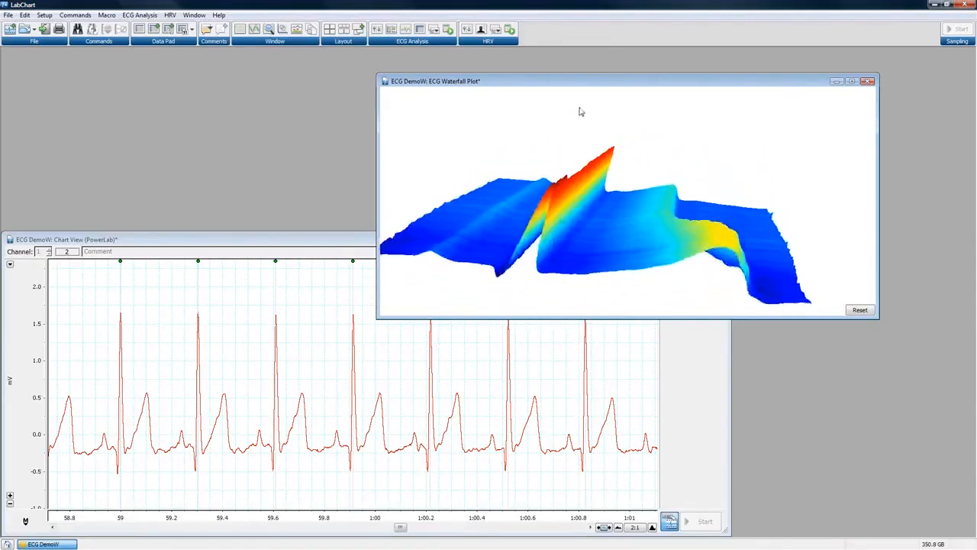
{"action": "left_click_drag", "start_coordinate": [551, 221], "coordinate": [629, 264]}
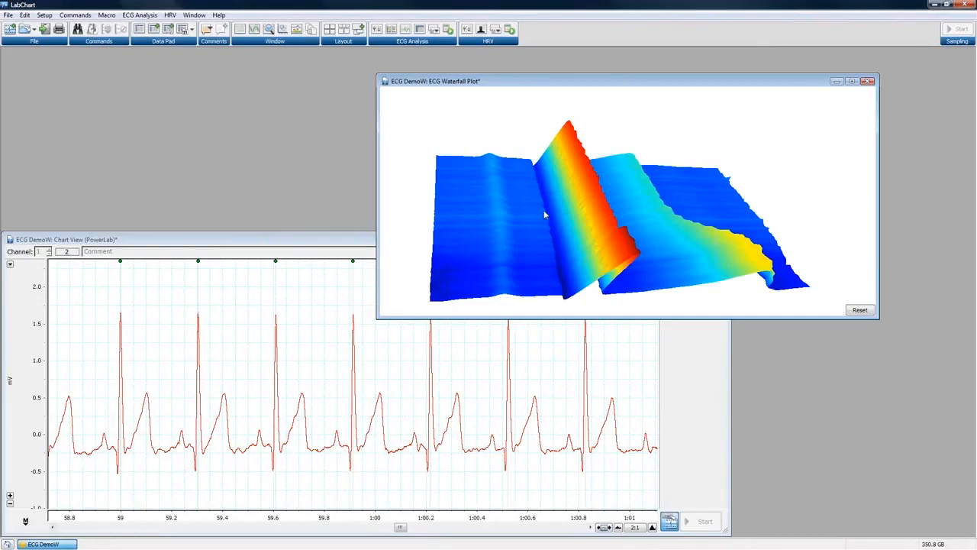
{"action": "left_click_drag", "start_coordinate": [588, 185], "coordinate": [611, 164]}
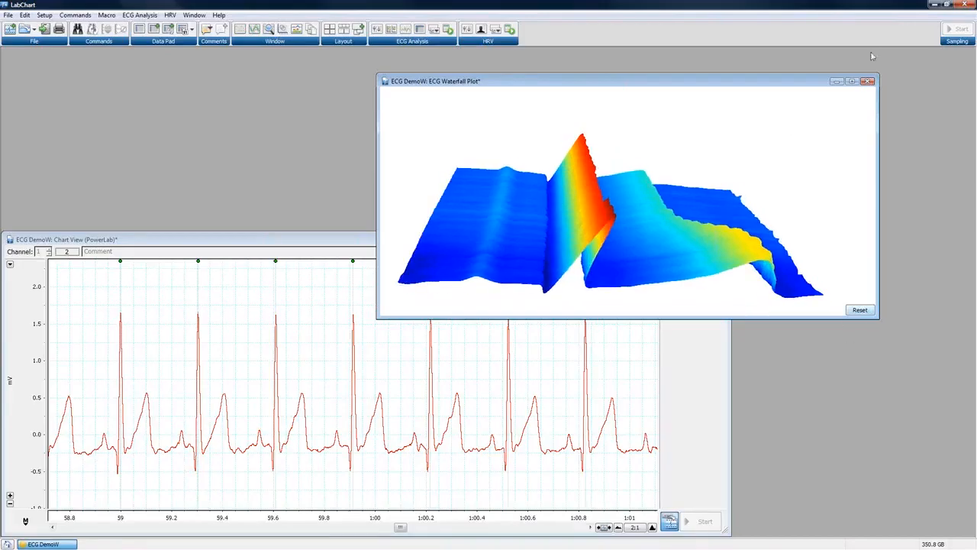
{"action": "left_click", "coordinate": [860, 310]}
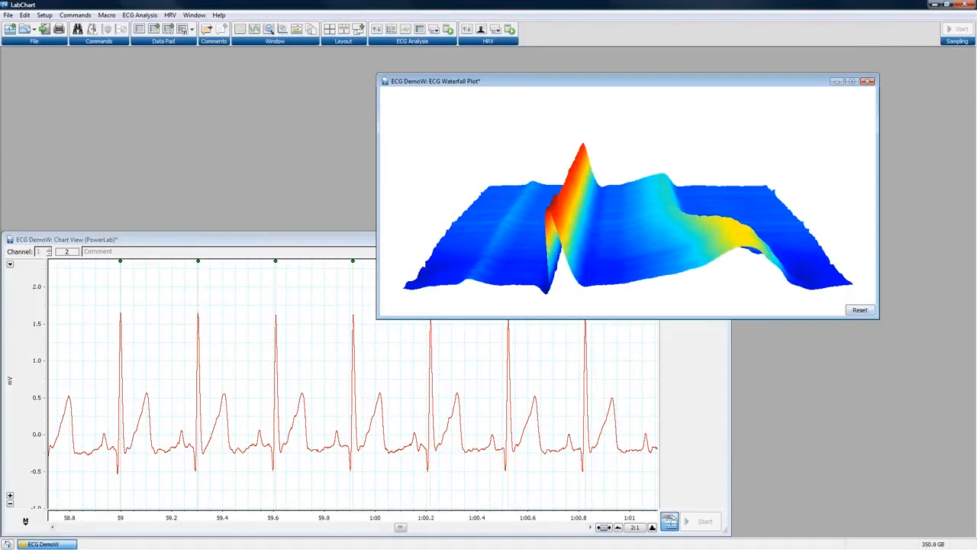
{"action": "left_click", "coordinate": [872, 82]}
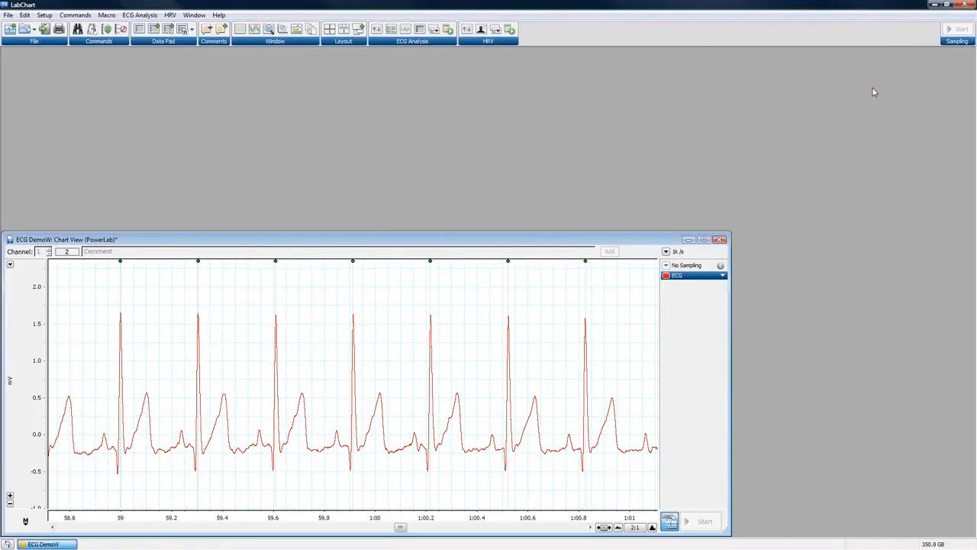
Maximize the Chart View and add a new empty channel below the ECG trace.
{"action": "left_click", "coordinate": [703, 239]}
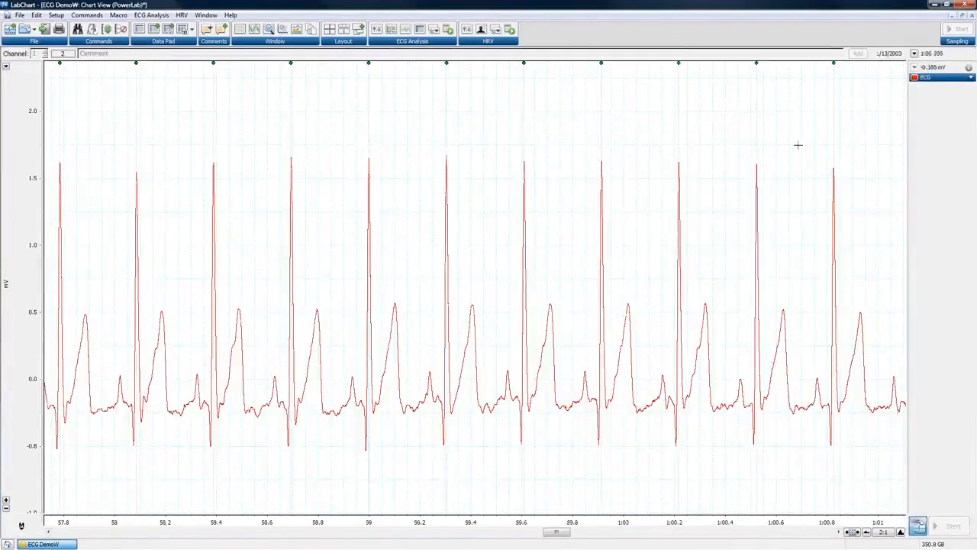
{"action": "right_click", "coordinate": [243, 148]}
{"action": "left_click", "coordinate": [280, 245]}
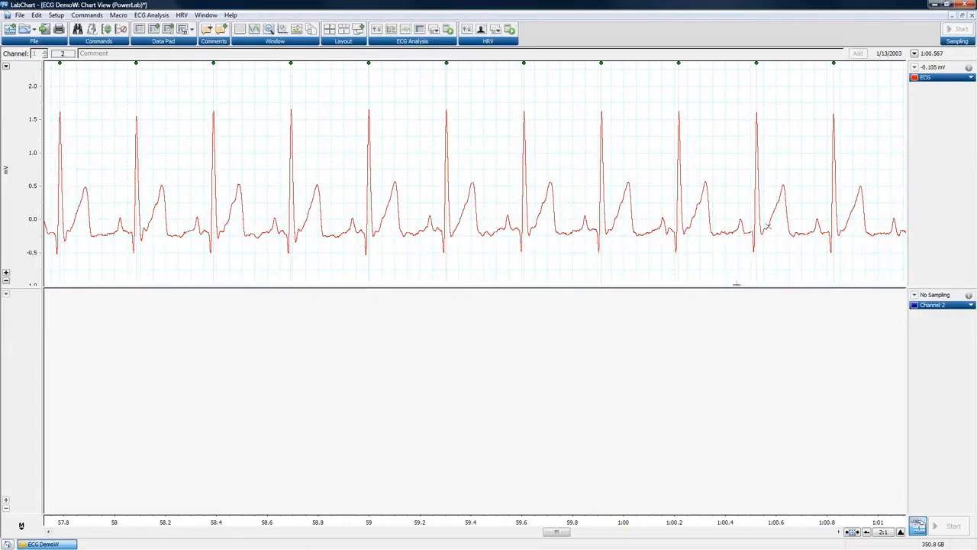
Turn on ECG analysis while sampling in the ECG Analysis menu.
{"action": "left_click", "coordinate": [161, 16]}
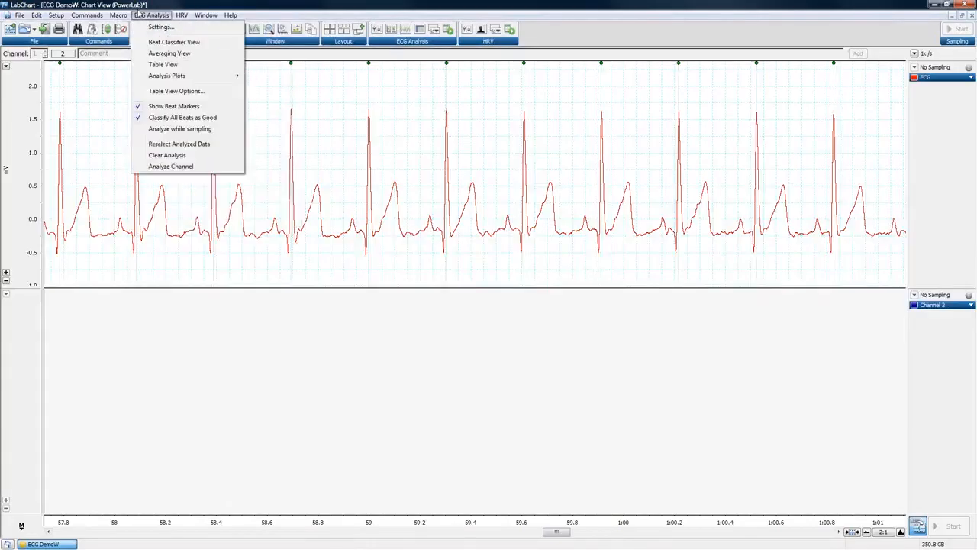
{"action": "left_click", "coordinate": [140, 129]}
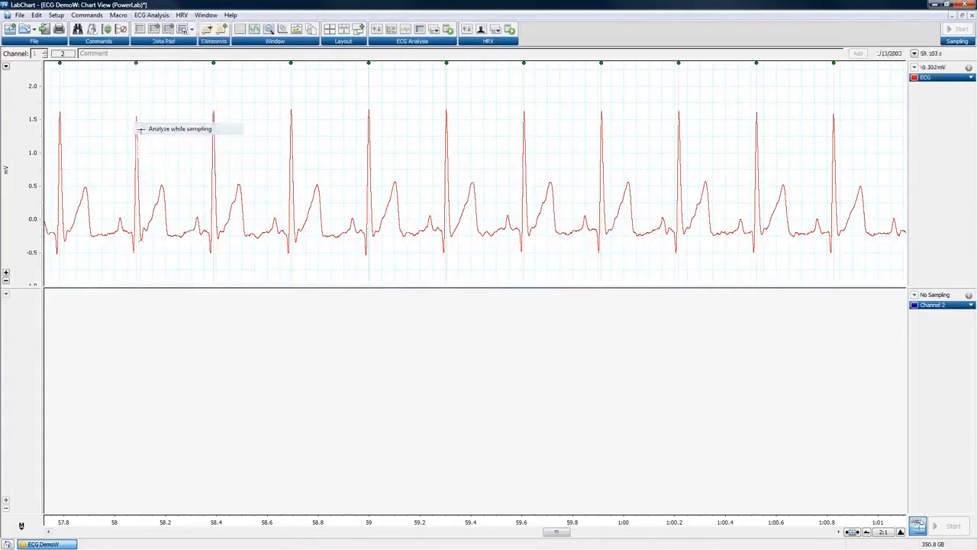
{"action": "left_click", "coordinate": [152, 15]}
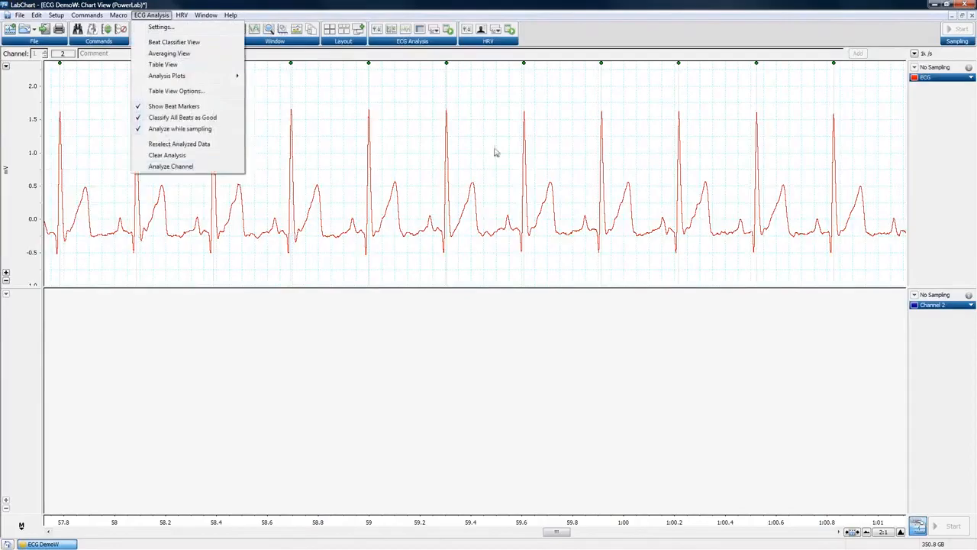
{"action": "left_click", "coordinate": [741, 328]}
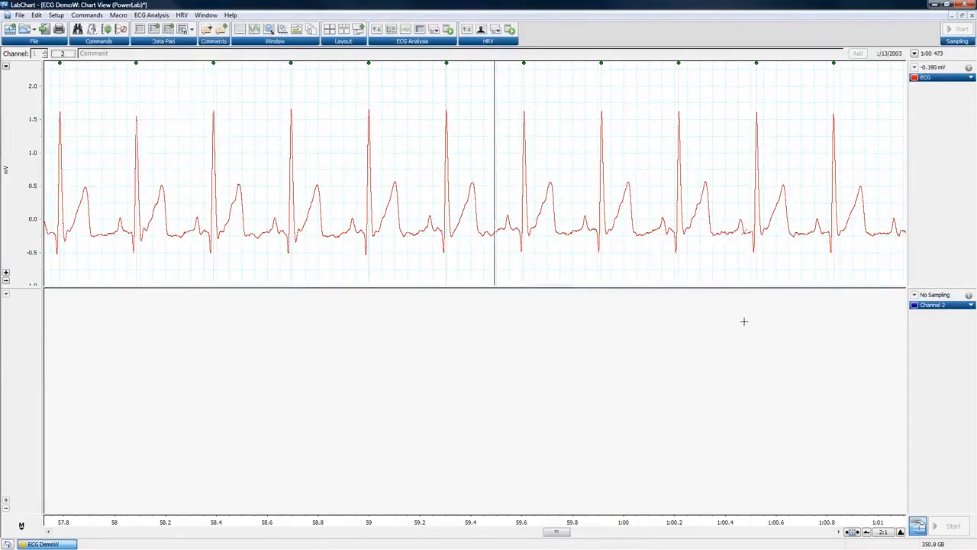
Set Channel 2 to an ECG Analysis calculation of QRS interval.
{"action": "left_click", "coordinate": [940, 306]}
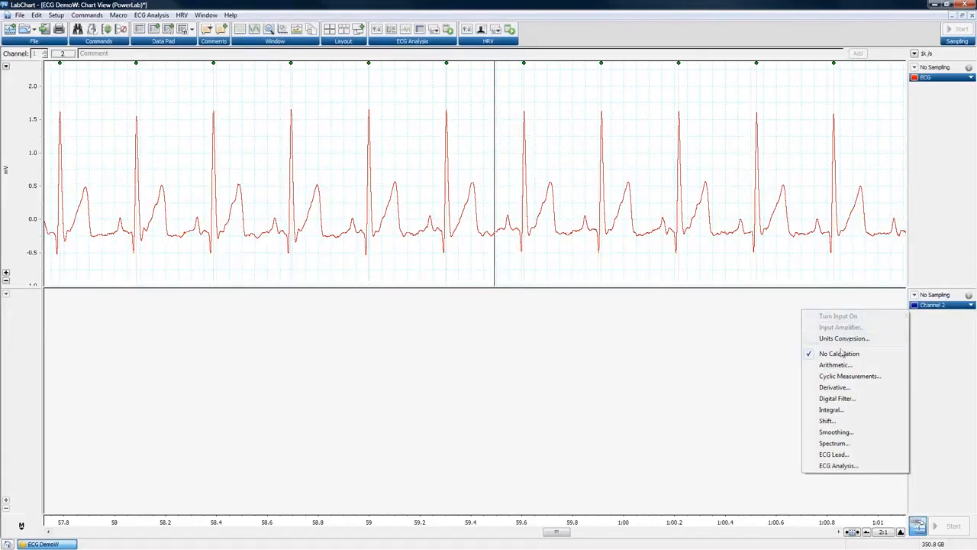
{"action": "left_click", "coordinate": [848, 465]}
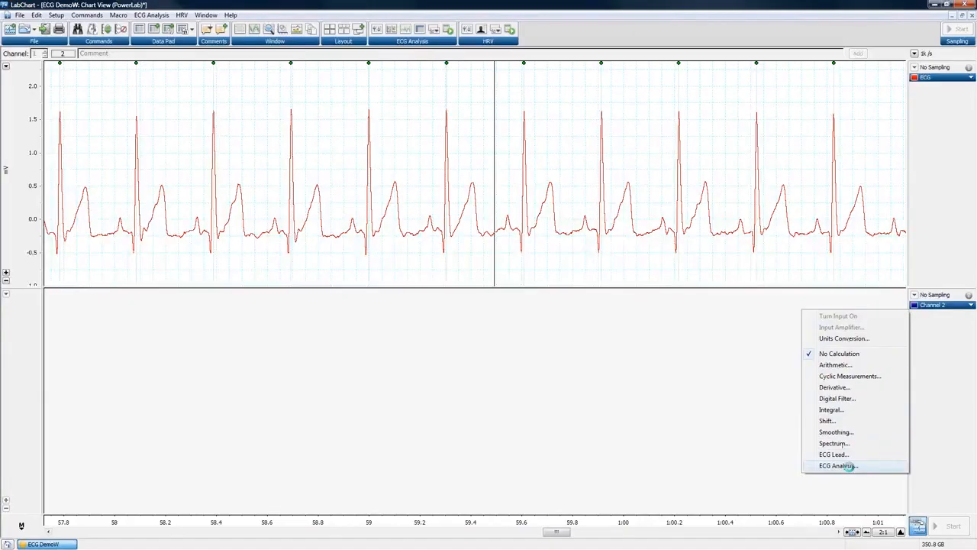
{"action": "left_click_drag", "start_coordinate": [468, 240], "coordinate": [573, 140]}
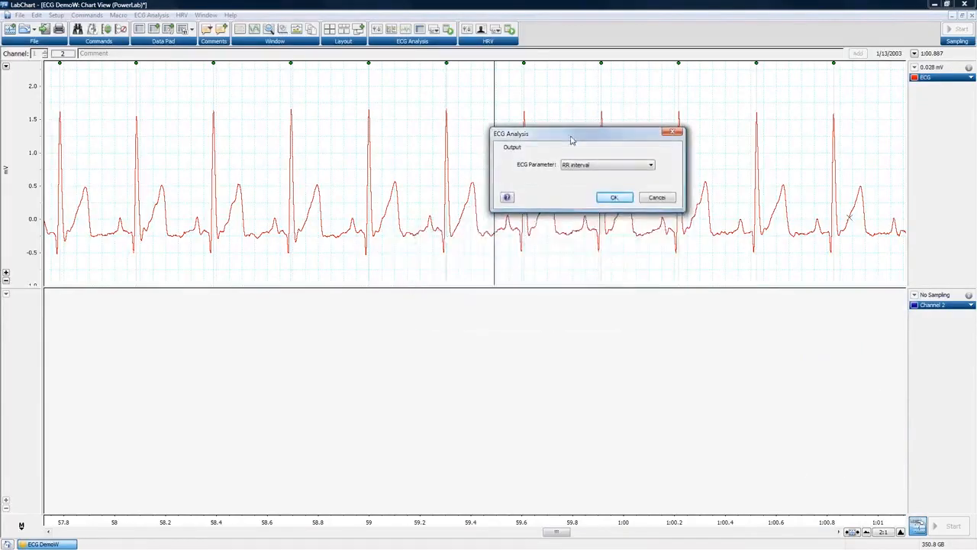
{"action": "left_click", "coordinate": [650, 166]}
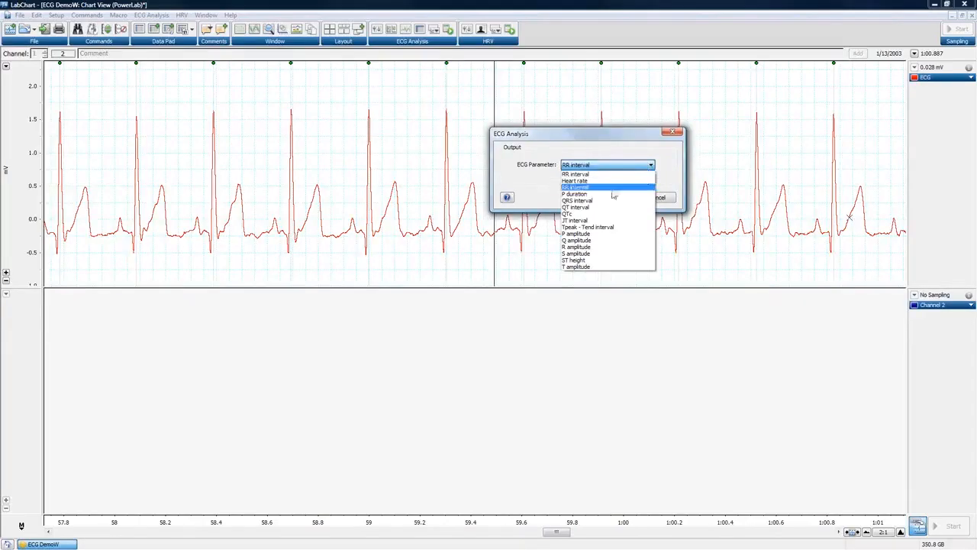
{"action": "left_click", "coordinate": [580, 201]}
{"action": "left_click", "coordinate": [616, 198]}
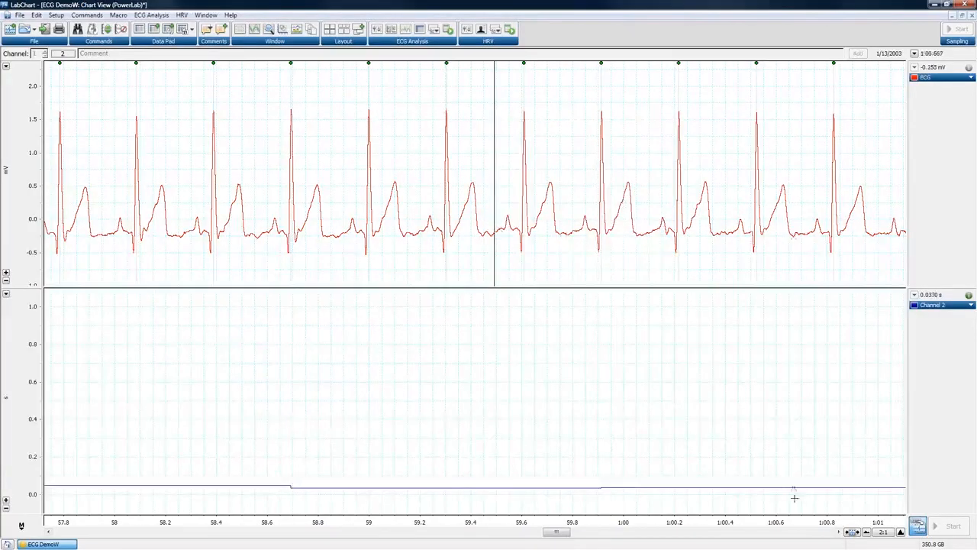
Compress the time axis to 10:1 and autoscale Channel 2's QRS trace.
{"action": "left_click", "coordinate": [867, 532]}
{"action": "left_click", "coordinate": [866, 532]}
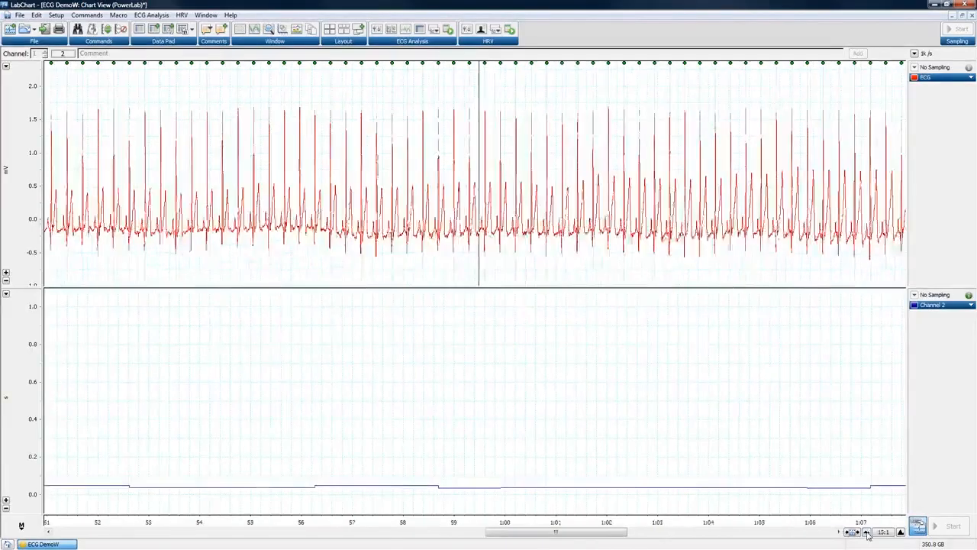
{"action": "left_click", "coordinate": [120, 29]}
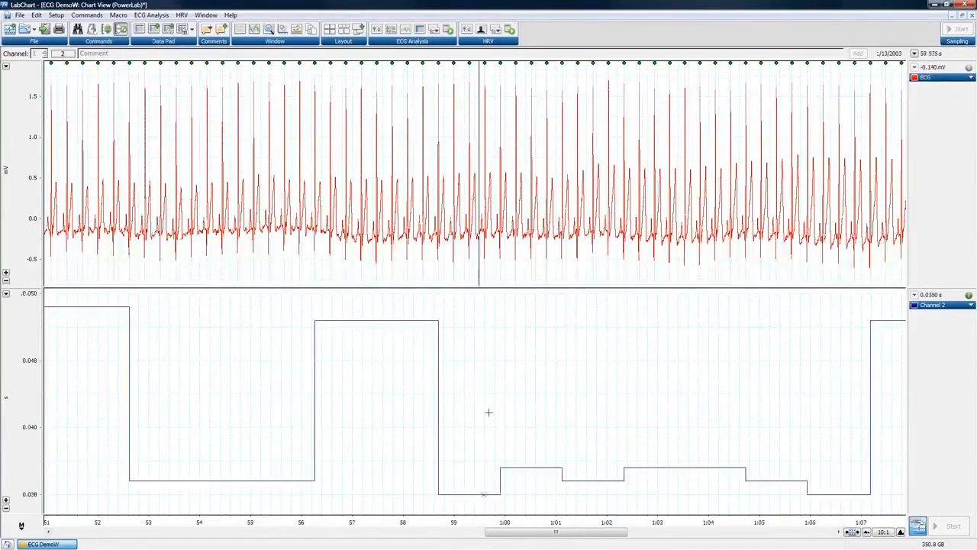
{"action": "left_click_drag", "start_coordinate": [611, 541], "coordinate": [642, 540]}
Switch Channel 2's ECG Parameter from QRS interval to QT interval and compress the time axis.
{"action": "left_click", "coordinate": [943, 305]}
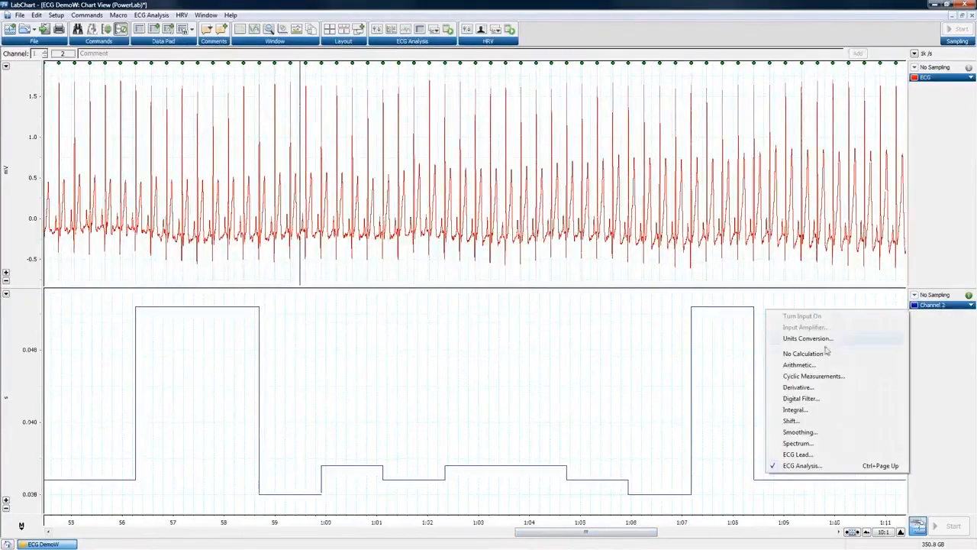
{"action": "left_click", "coordinate": [662, 410]}
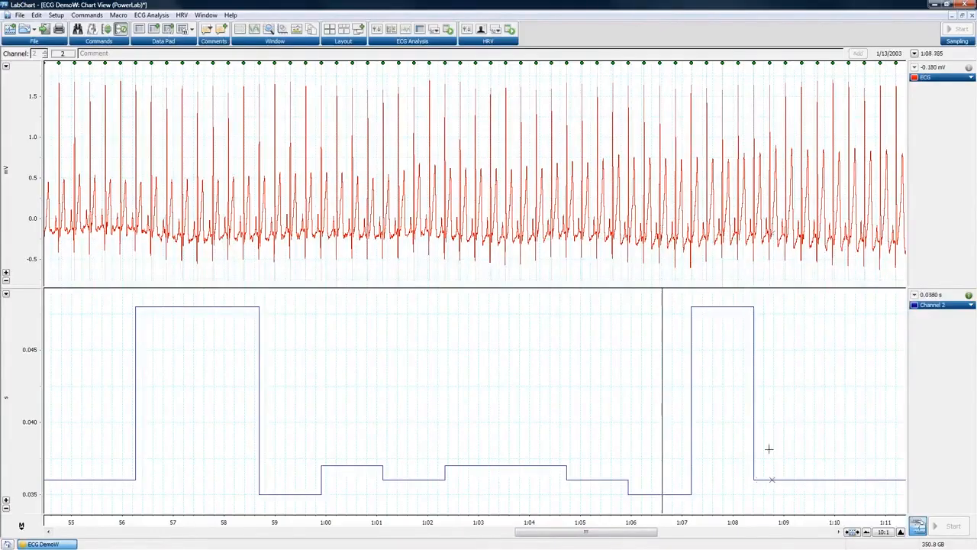
{"action": "left_click_drag", "start_coordinate": [610, 539], "coordinate": [703, 539]}
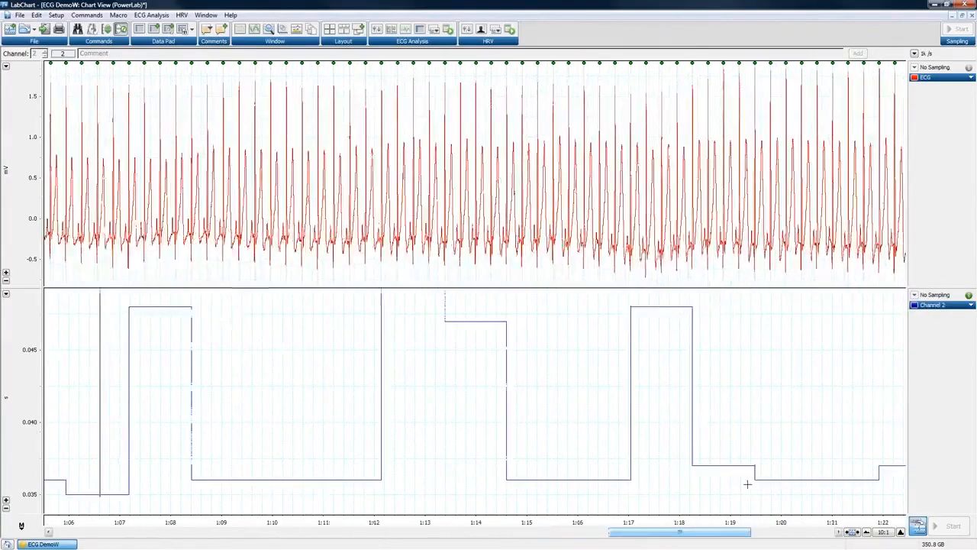
{"action": "left_click", "coordinate": [928, 305]}
{"action": "left_click", "coordinate": [801, 465]}
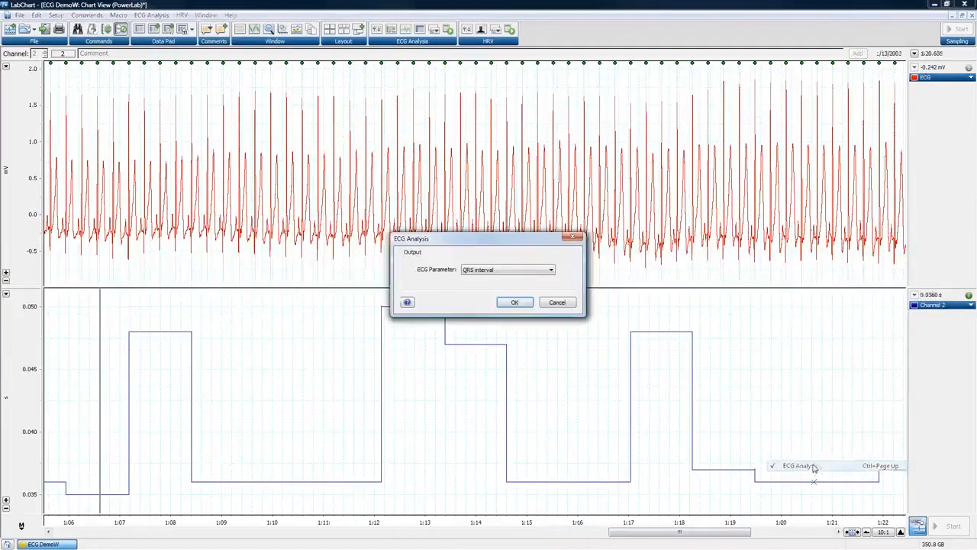
{"action": "left_click", "coordinate": [504, 275]}
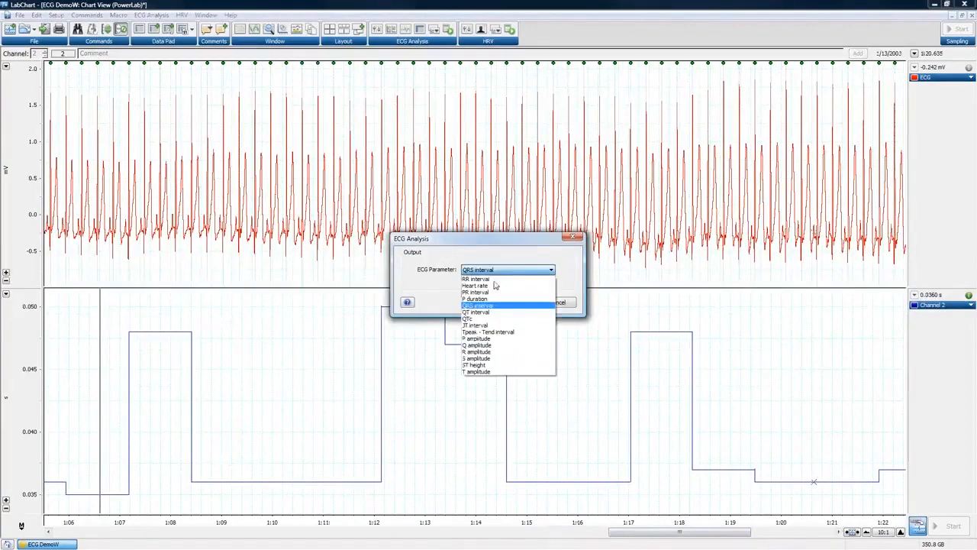
{"action": "left_click", "coordinate": [496, 312]}
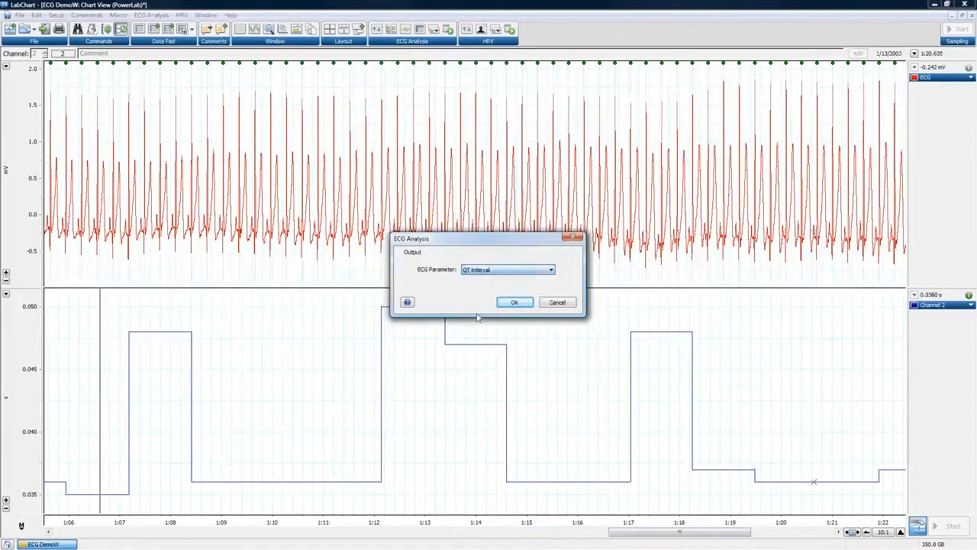
{"action": "left_click", "coordinate": [530, 302]}
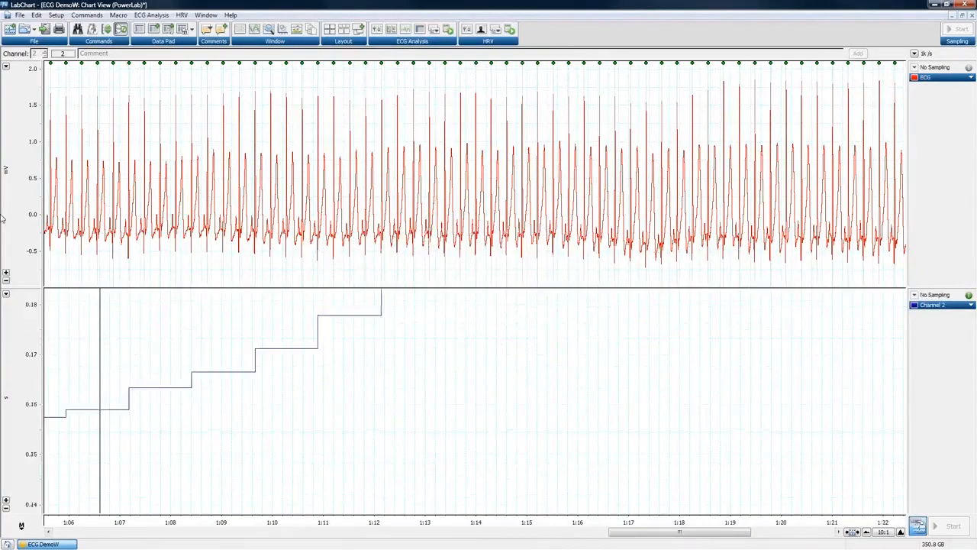
{"action": "left_click", "coordinate": [866, 532]}
Compress the chart to 50:1, then open Cardiac Axis DemoW from the Recent Files list.
{"action": "left_click", "coordinate": [867, 532]}
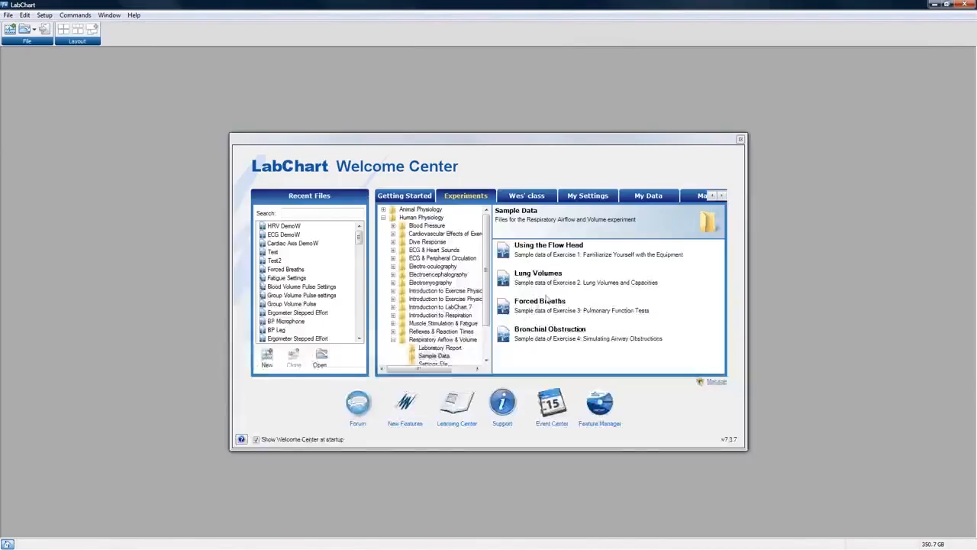
{"action": "double_click", "coordinate": [292, 243]}
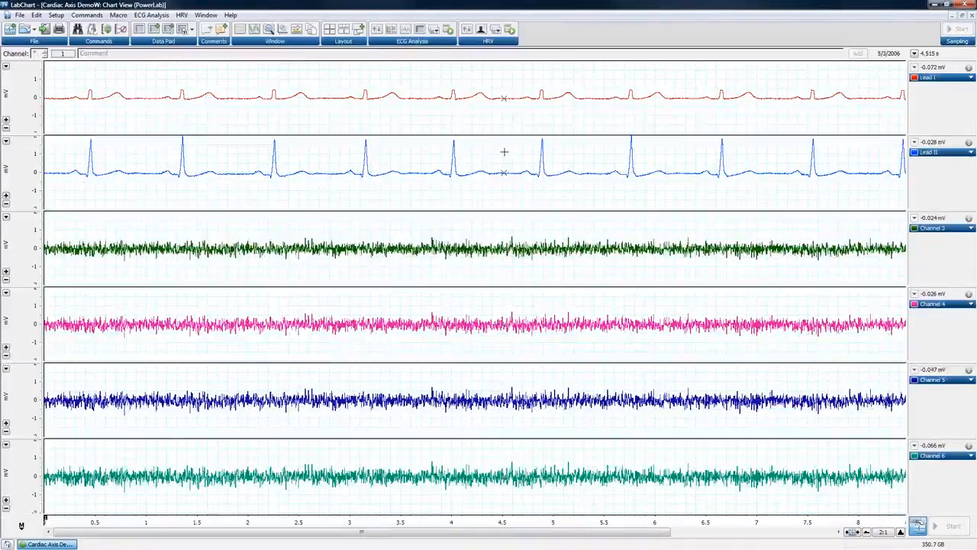
Select about two beats of Lead II (roughly 2.8–4.5 s) and open Channel 3's calculation choices.
{"action": "left_click_drag", "start_coordinate": [359, 76], "coordinate": [456, 104]}
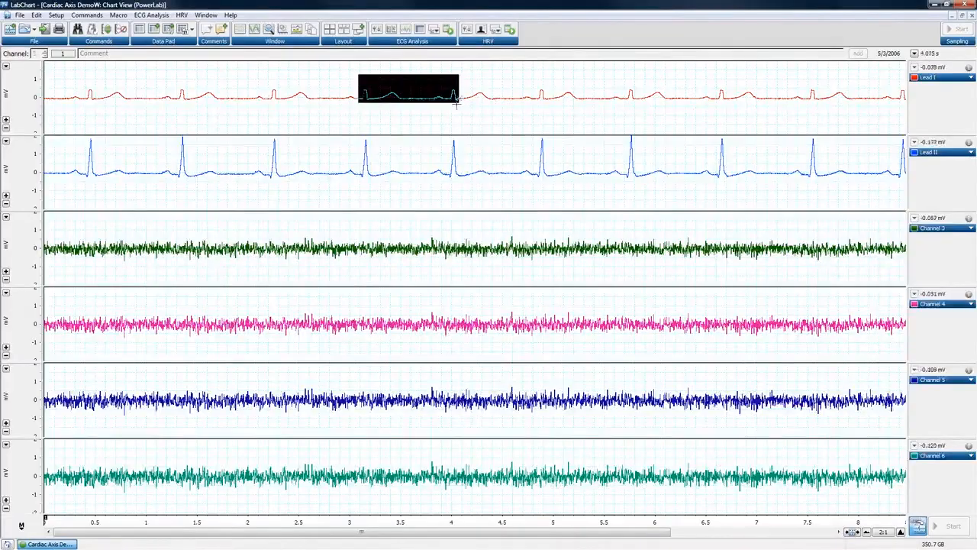
{"action": "left_click_drag", "start_coordinate": [352, 144], "coordinate": [509, 199]}
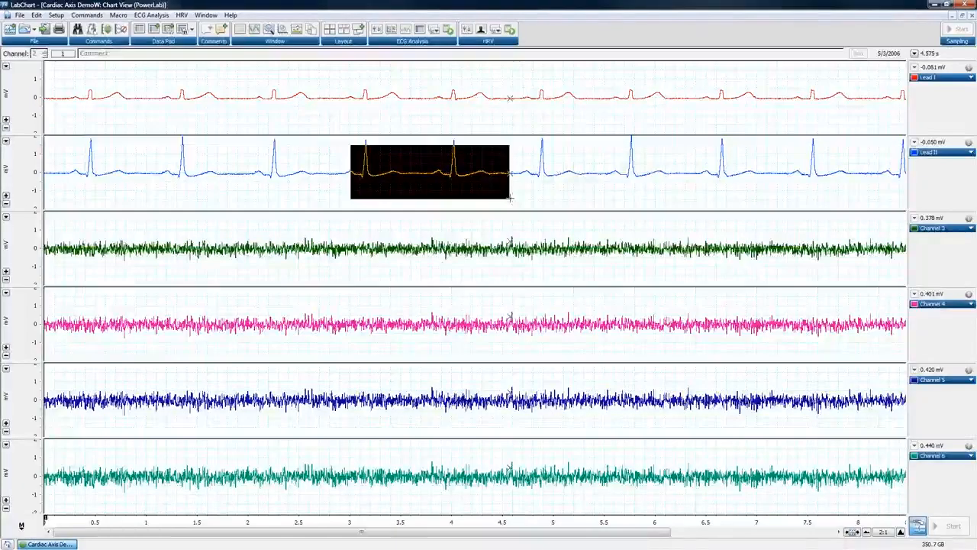
{"action": "left_click", "coordinate": [627, 181]}
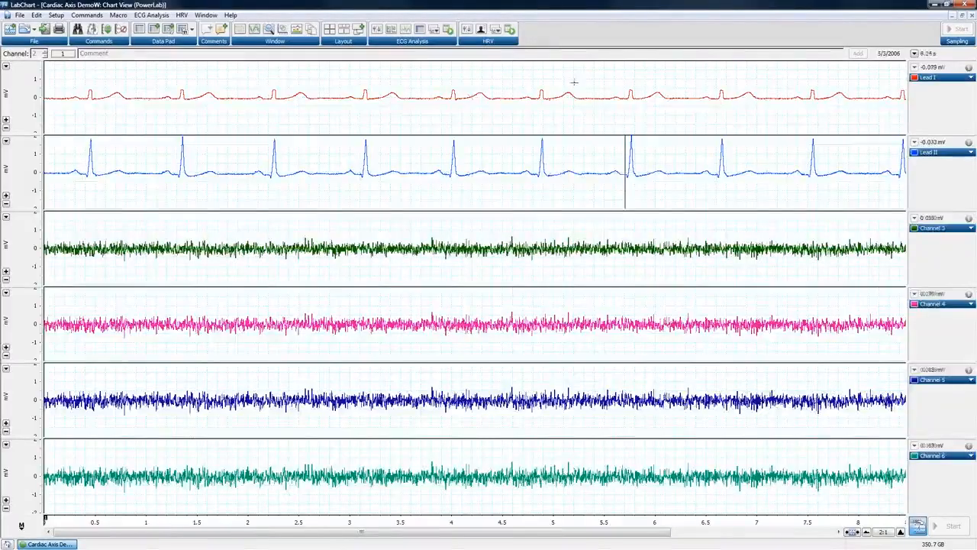
{"action": "left_click_drag", "start_coordinate": [244, 72], "coordinate": [441, 101]}
{"action": "left_click_drag", "start_coordinate": [327, 142], "coordinate": [501, 199]}
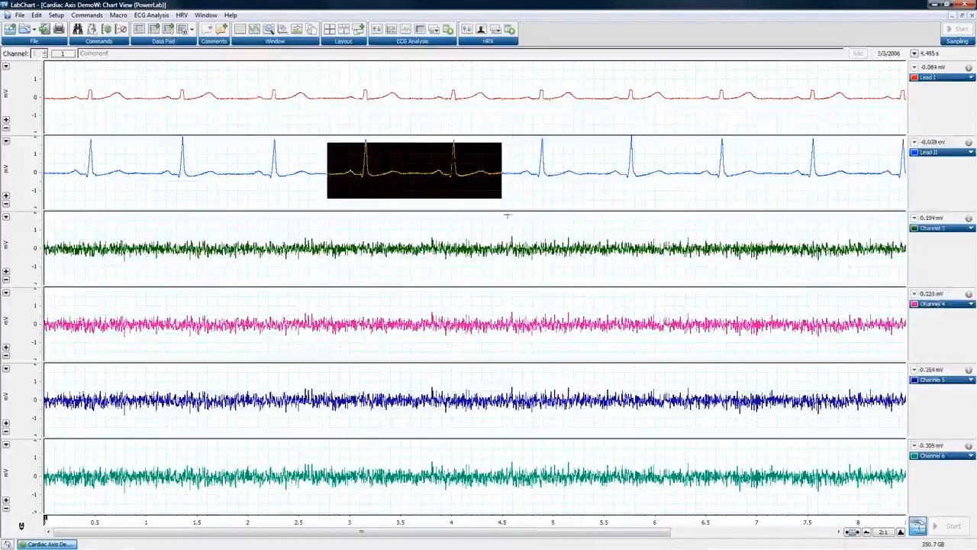
{"action": "left_click", "coordinate": [963, 230]}
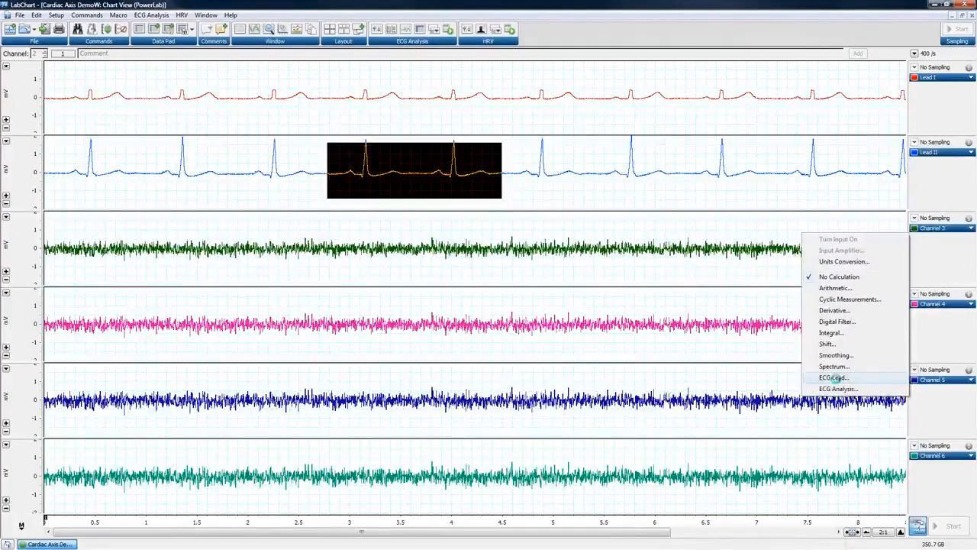
Set Channel 3 to ECG Lead and turn lead calculations On, using Ch1 Lead I and Ch2 Lead II.
{"action": "left_click", "coordinate": [833, 377]}
{"action": "left_click_drag", "start_coordinate": [839, 353], "coordinate": [722, 196]}
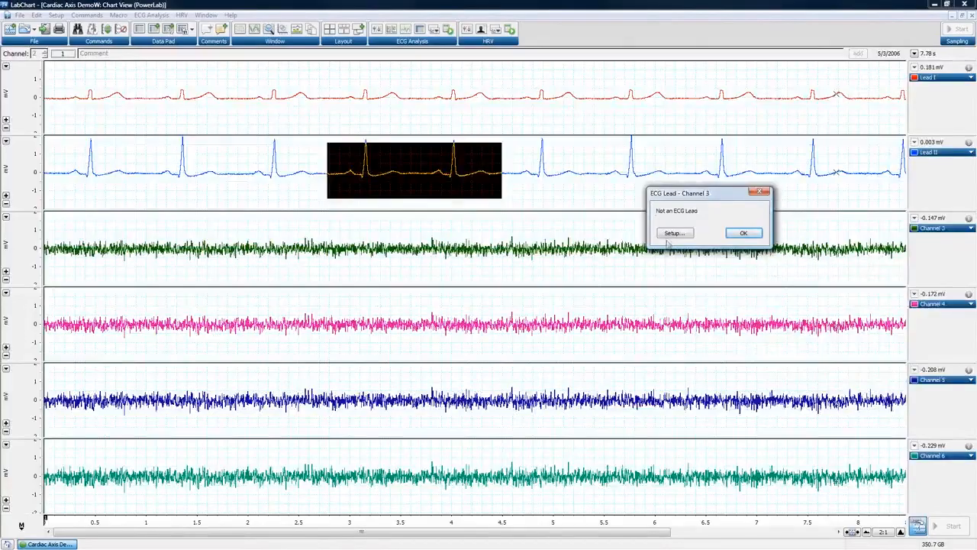
{"action": "left_click", "coordinate": [669, 233]}
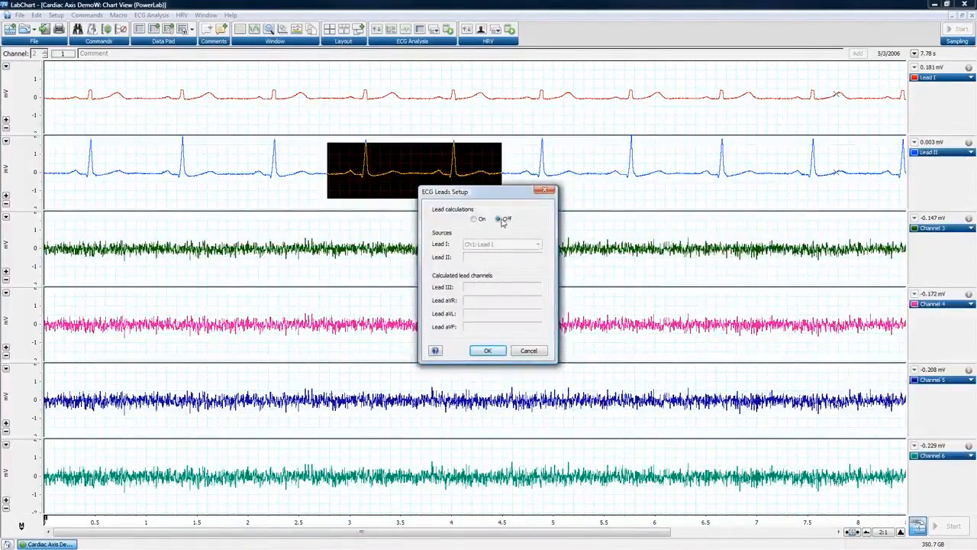
{"action": "left_click", "coordinate": [474, 219]}
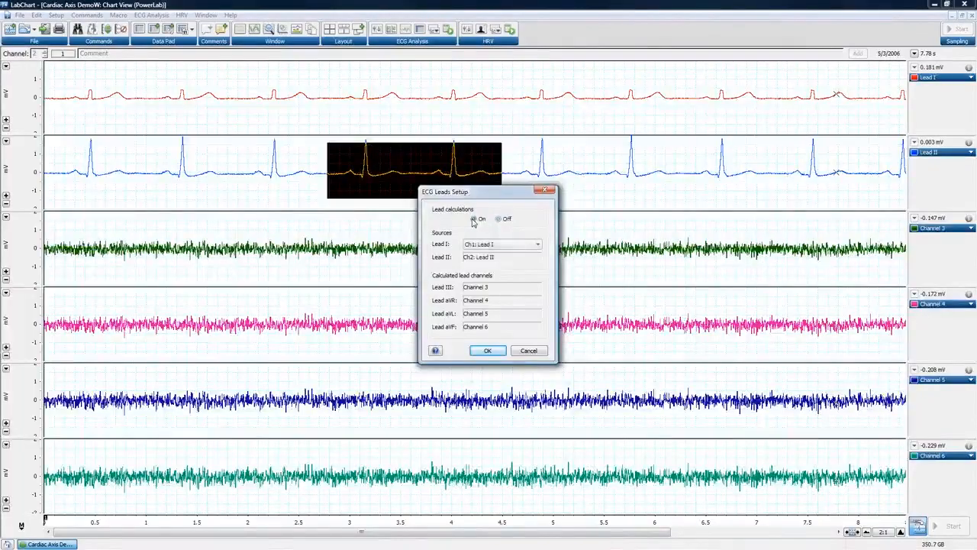
{"action": "left_click", "coordinate": [500, 244]}
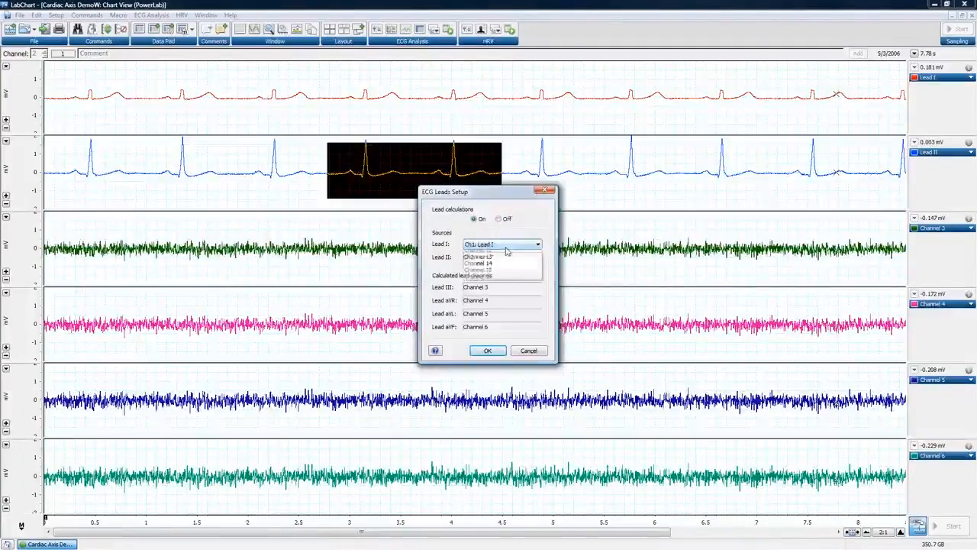
{"action": "left_click", "coordinate": [480, 255]}
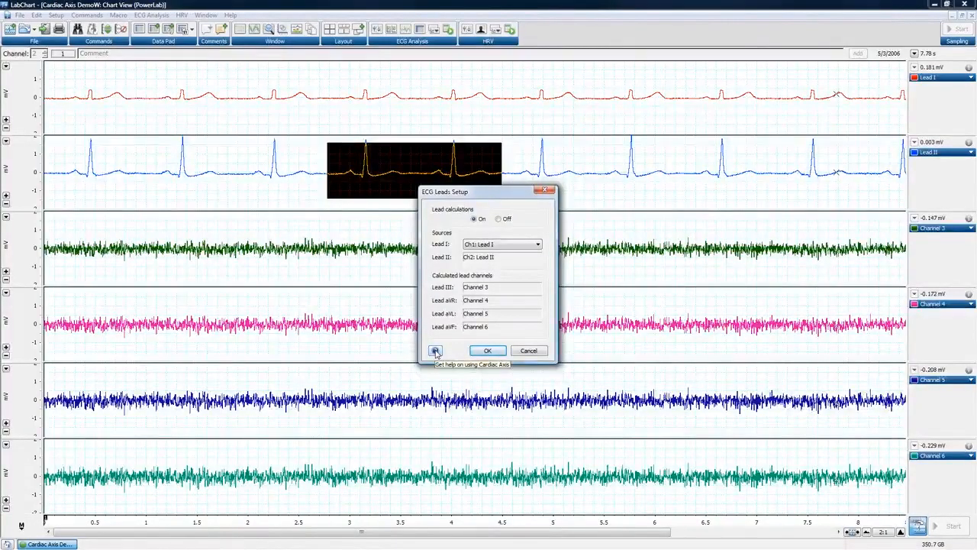
{"action": "left_click", "coordinate": [489, 352]}
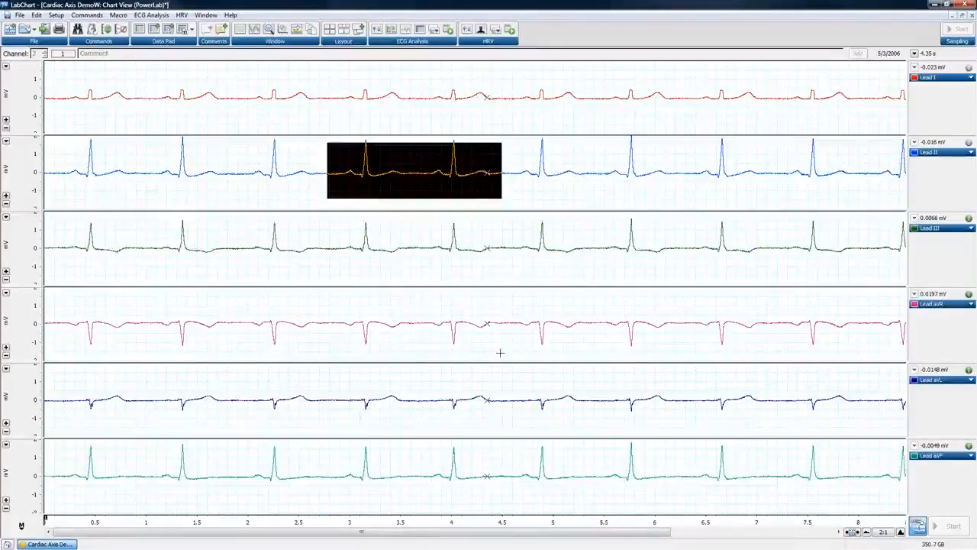
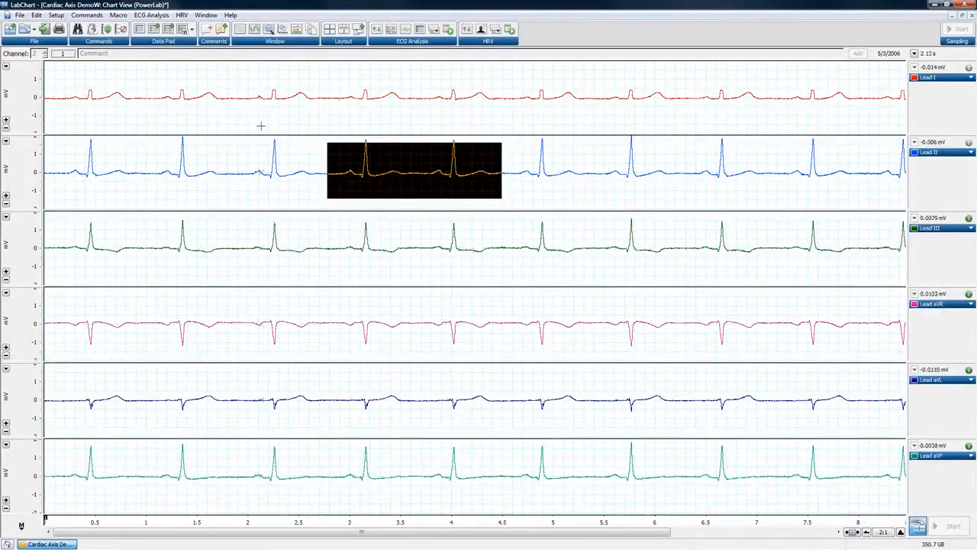
Open the Cardiac Axis view, showing six limb-lead traces and a vector loop averaging -133°.
{"action": "left_click", "coordinate": [205, 16]}
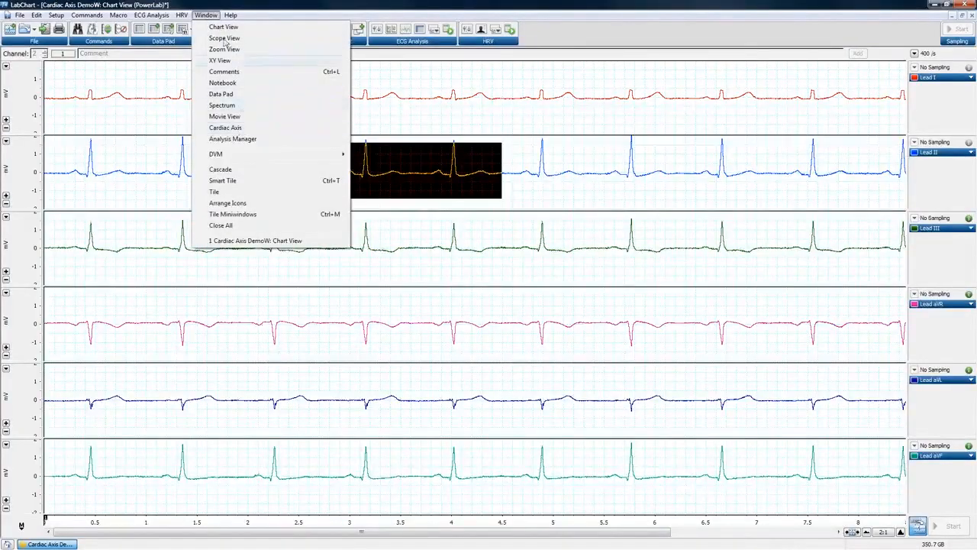
{"action": "left_click", "coordinate": [224, 129]}
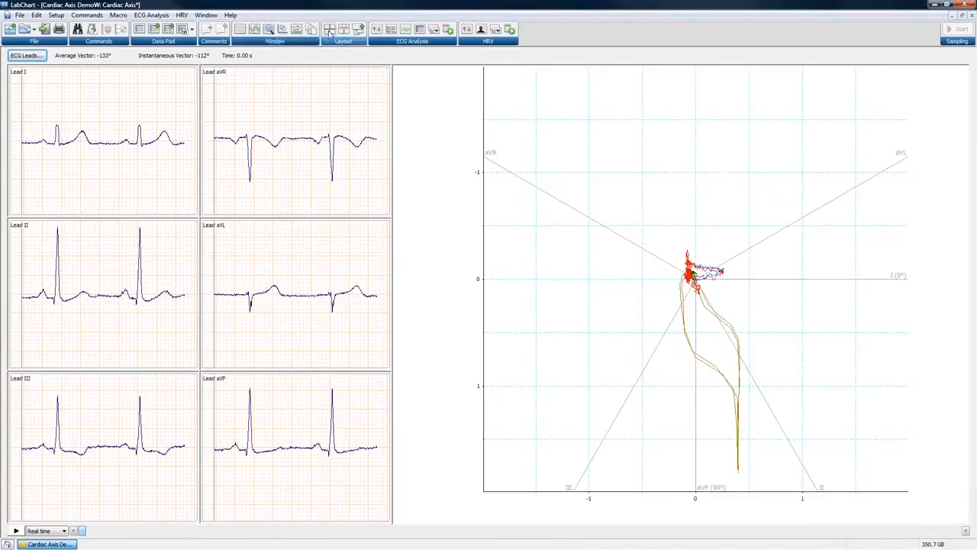
Tile the chart beside Cardiac Axis and select one Lead II heartbeat, giving a -121° average vector.
{"action": "left_click", "coordinate": [269, 28]}
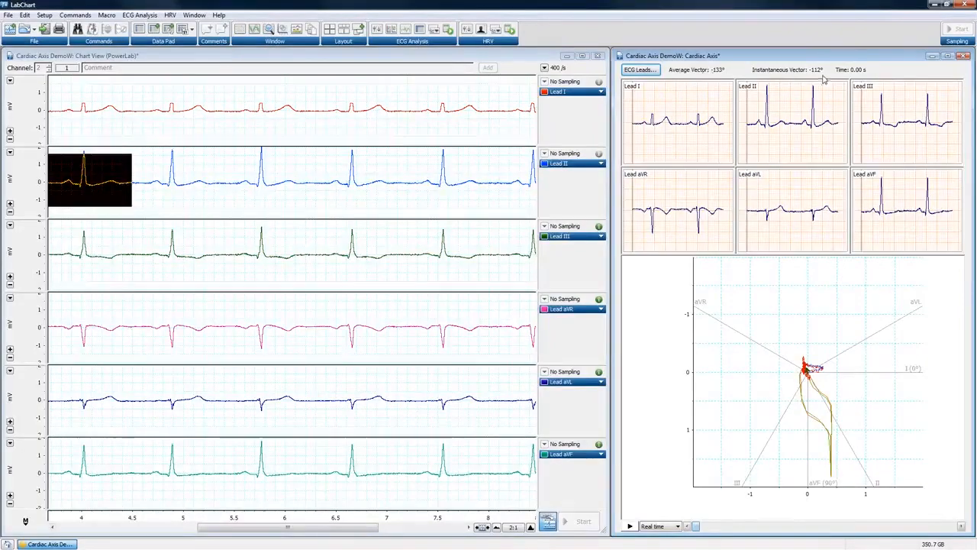
{"action": "left_click_drag", "start_coordinate": [349, 530], "coordinate": [246, 530]}
{"action": "left_click", "coordinate": [290, 180]}
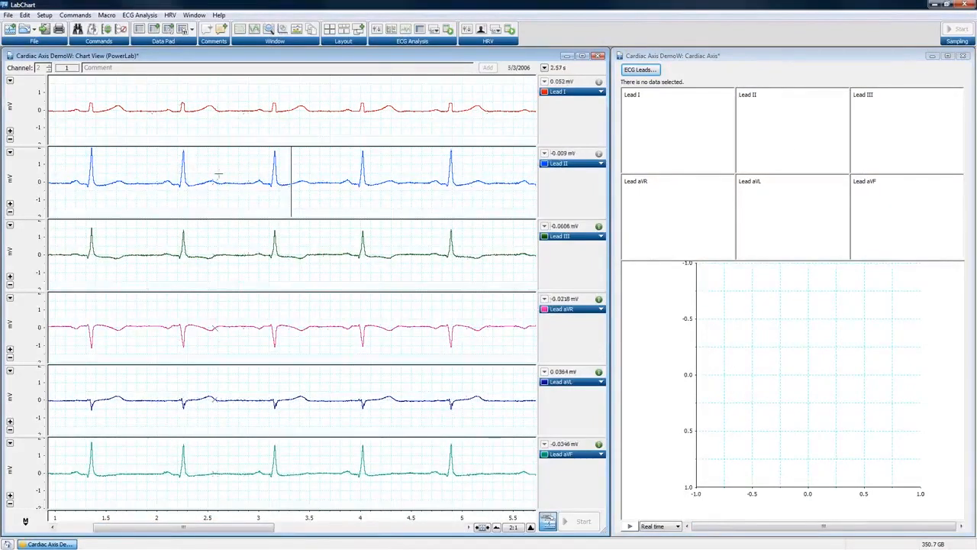
{"action": "left_click_drag", "start_coordinate": [236, 153], "coordinate": [330, 219]}
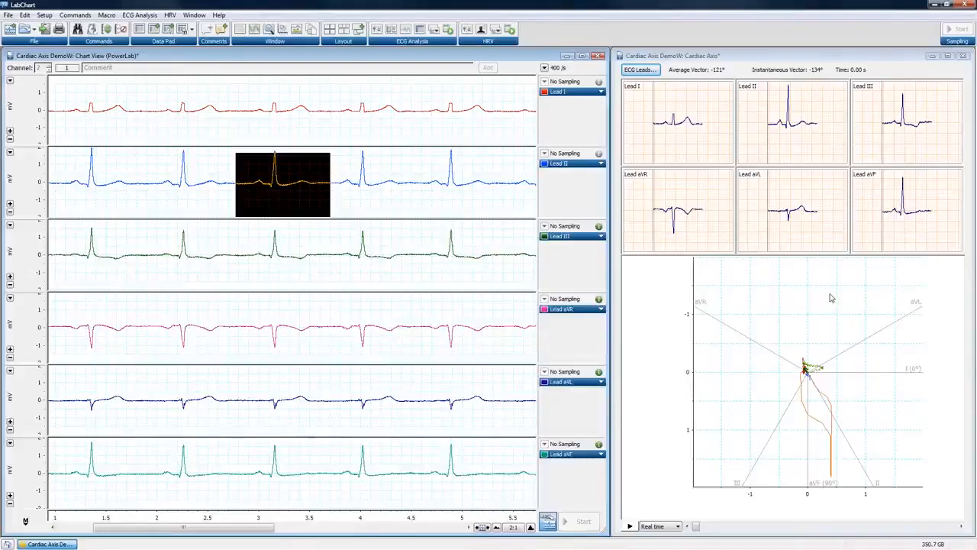
Pause the vector loop playback and change its speed to Slow.
{"action": "left_click", "coordinate": [672, 527]}
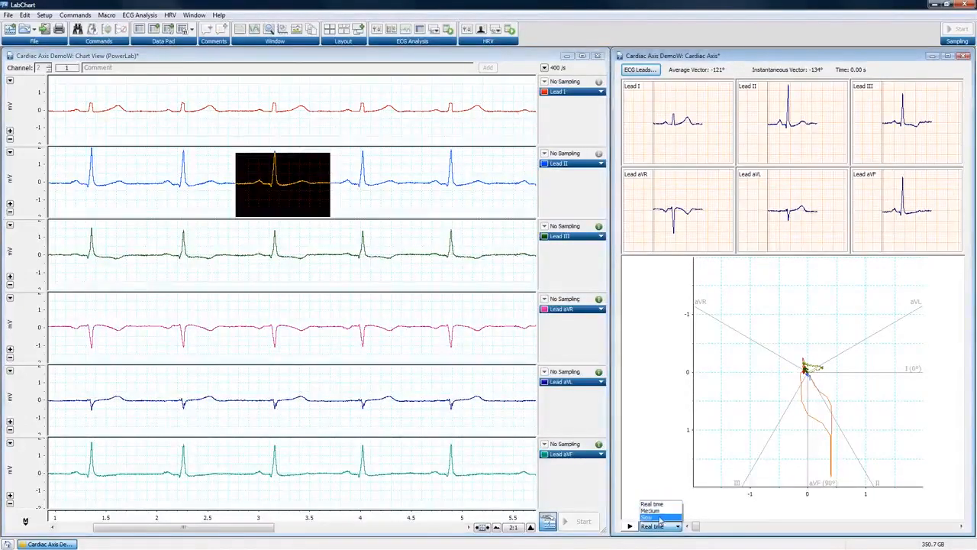
{"action": "left_click", "coordinate": [653, 474]}
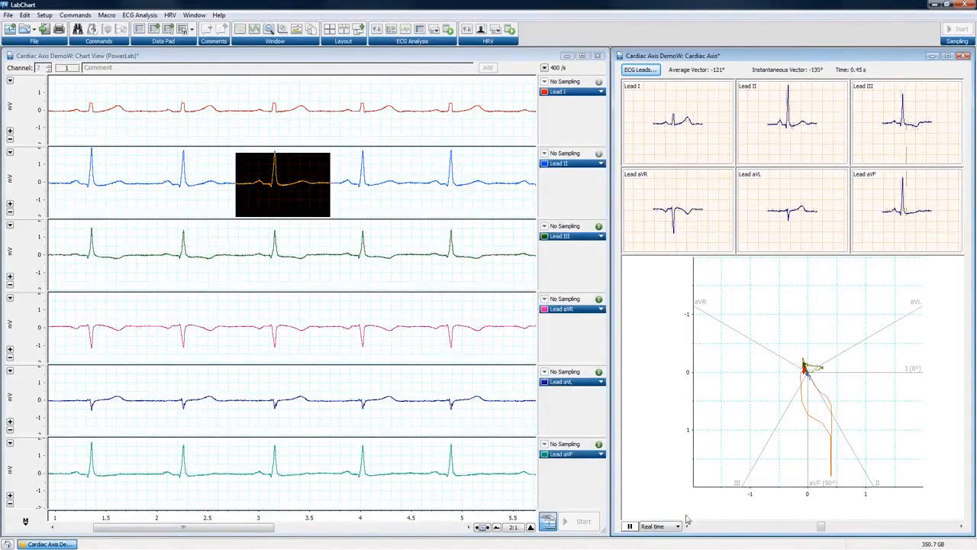
{"action": "left_click", "coordinate": [629, 527]}
{"action": "left_click", "coordinate": [679, 527]}
{"action": "left_click", "coordinate": [653, 503]}
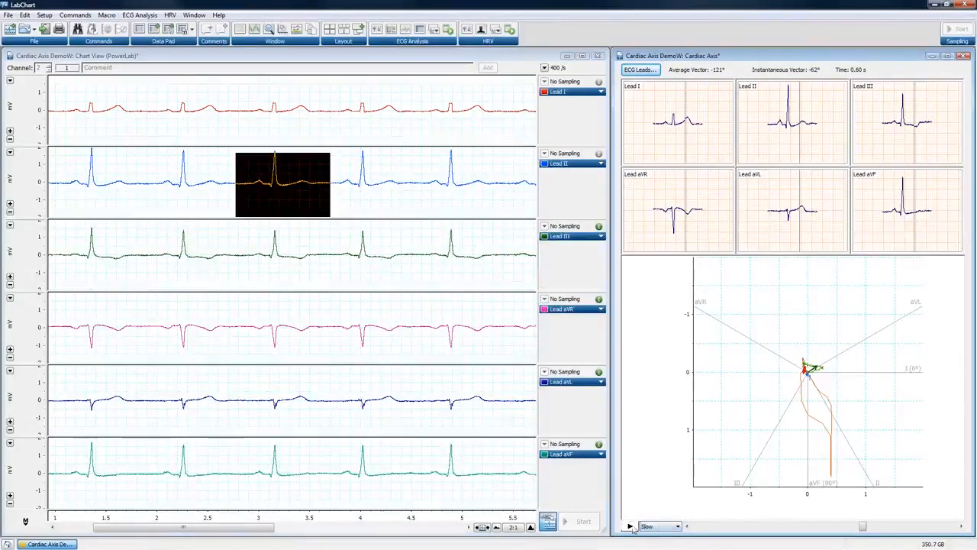
Resume vector loop playback at Slow speed to trace the instantaneous vector through the beat.
{"action": "left_click", "coordinate": [629, 527]}
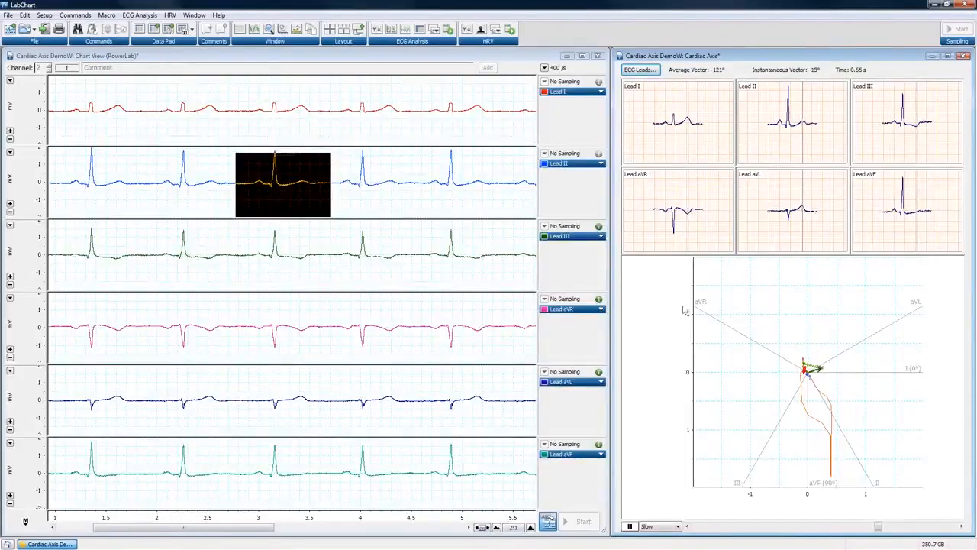
Pause playback at 0.68 s and copy the Cardiac Axis view with Edit > Copy Cardiac Axis.
{"action": "left_click", "coordinate": [630, 527]}
{"action": "left_click", "coordinate": [44, 16]}
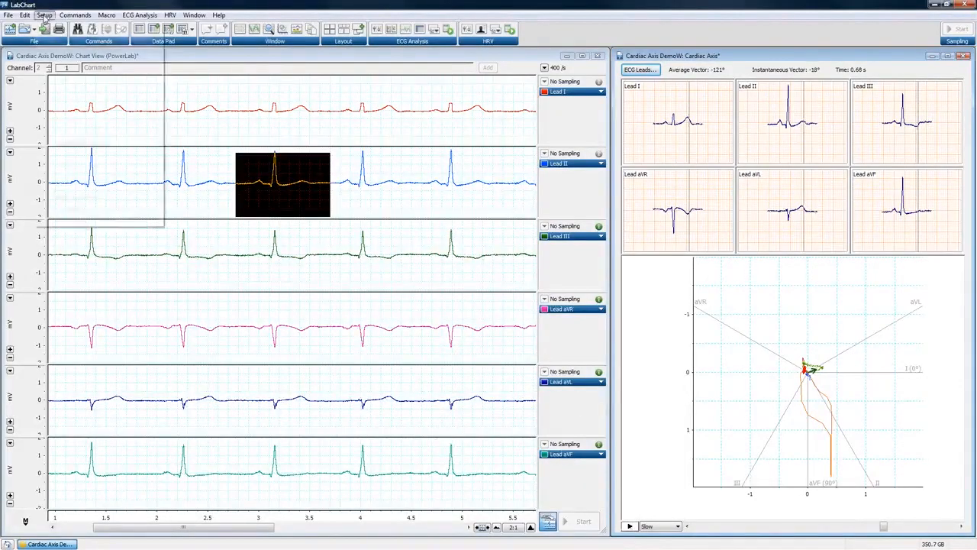
{"action": "mouse_move", "coordinate": [25, 15]}
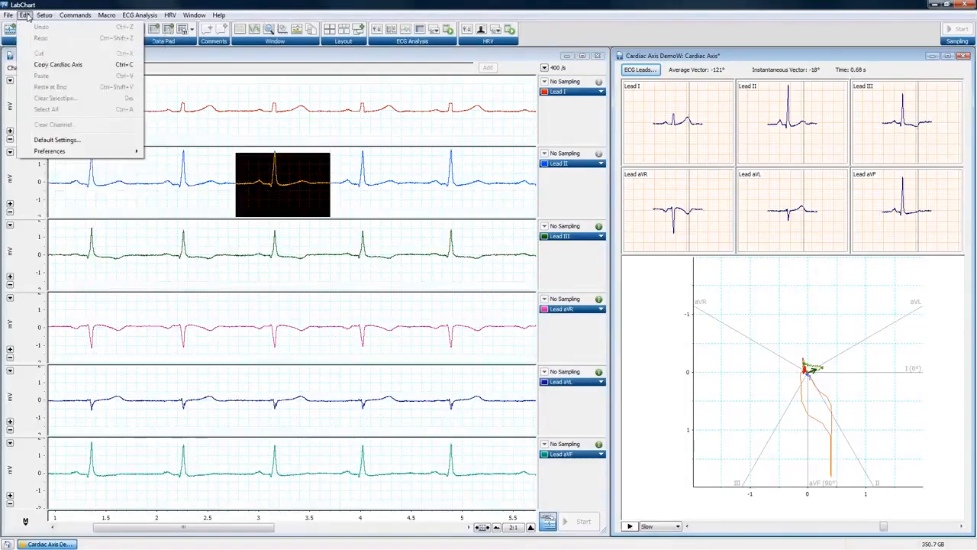
{"action": "left_click", "coordinate": [85, 66]}
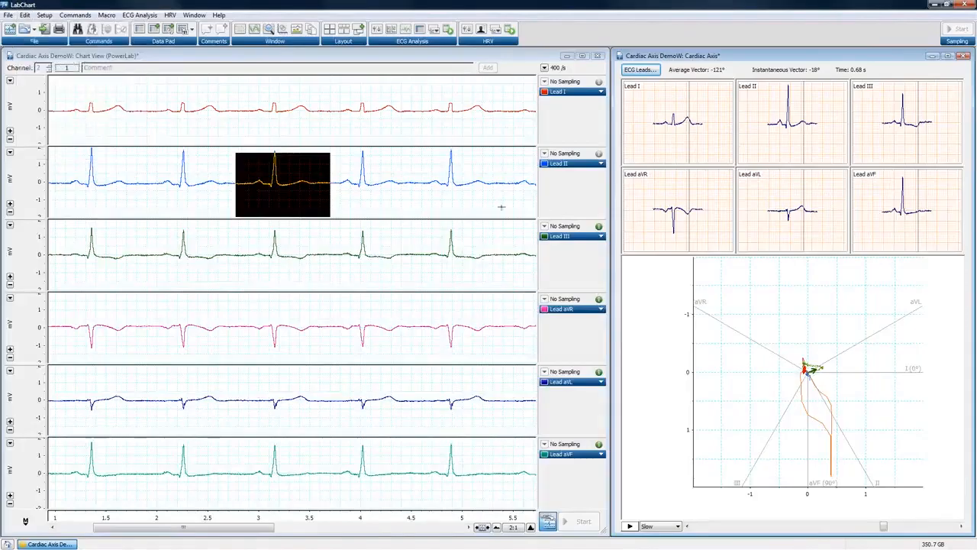